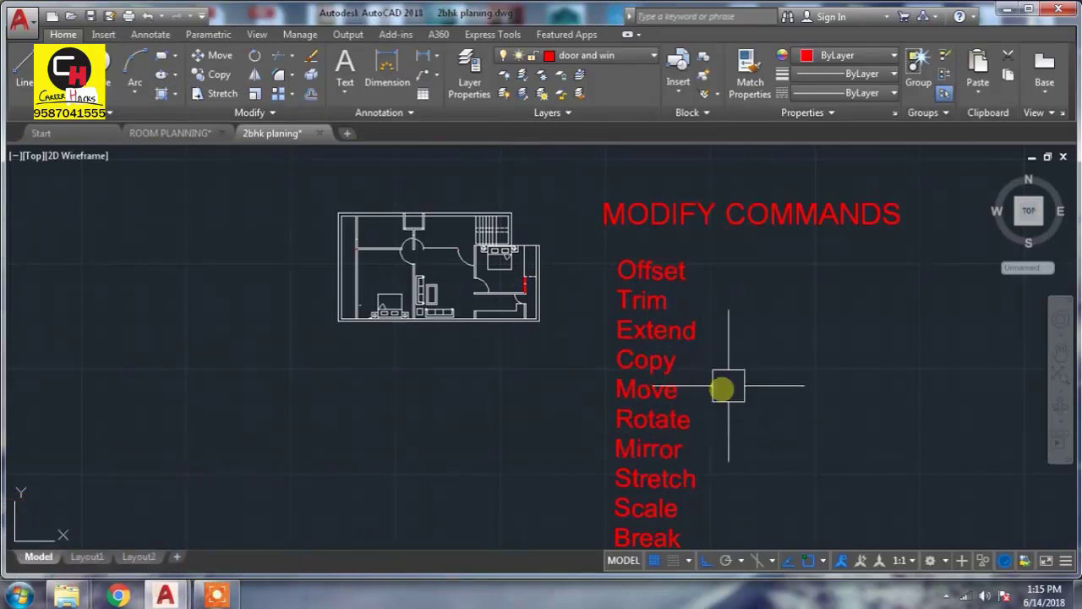
- Set the offset distance and place the first two copies above the top wall
middle_drag(677, 483, 677, 379)
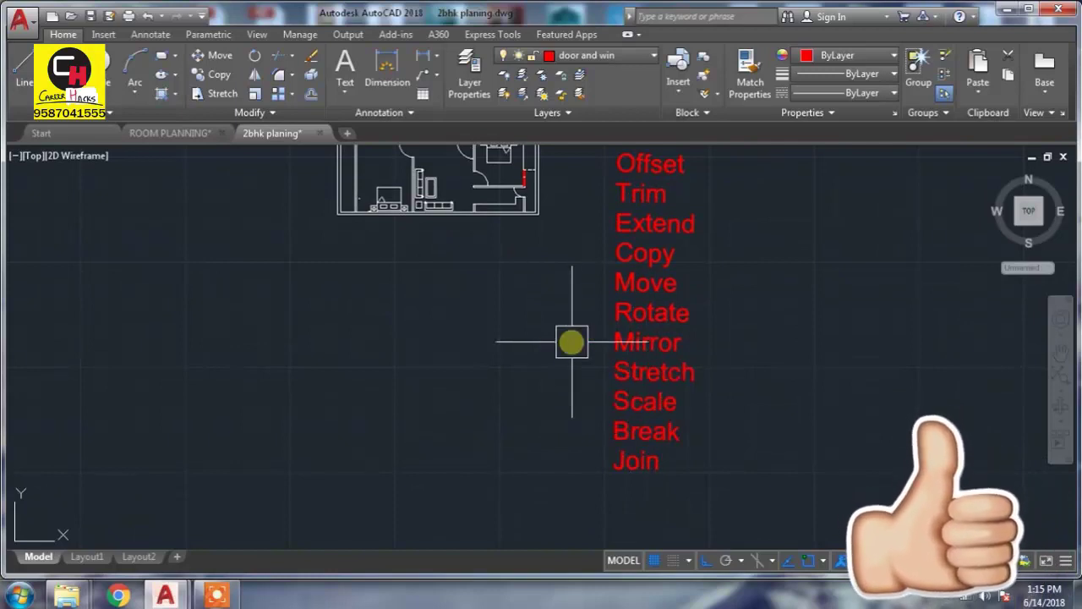
middle_drag(572, 341, 575, 440)
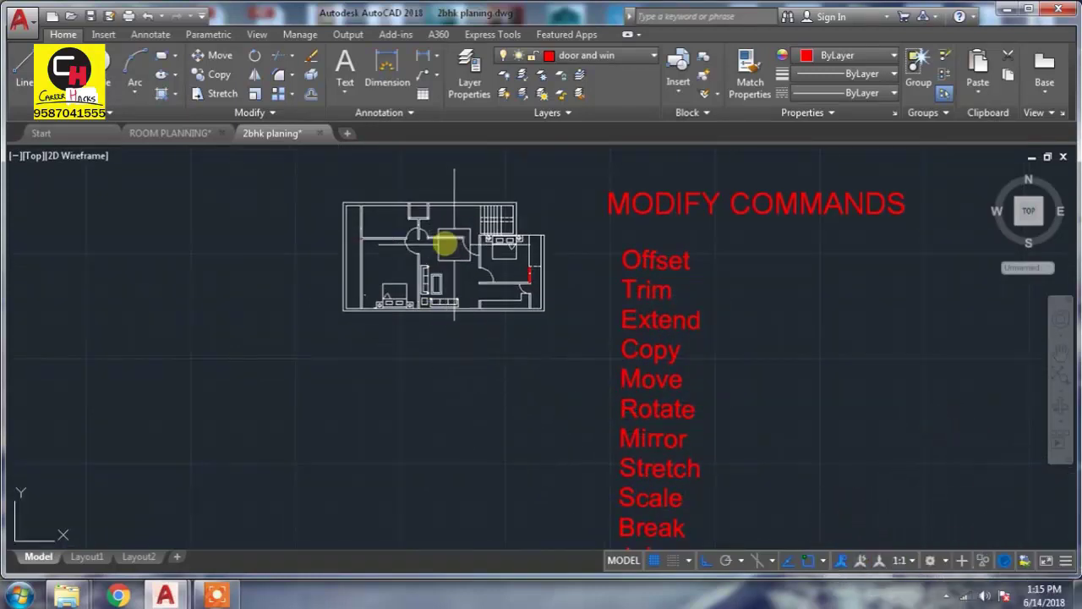
scroll(499, 250, up, 2)
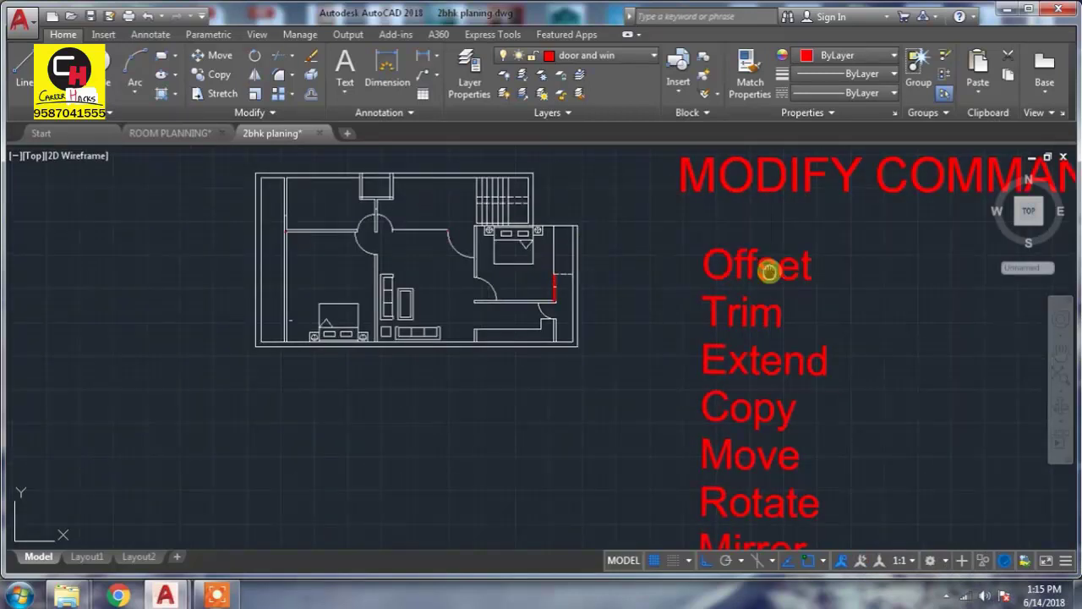
middle_drag(742, 265, 755, 323)
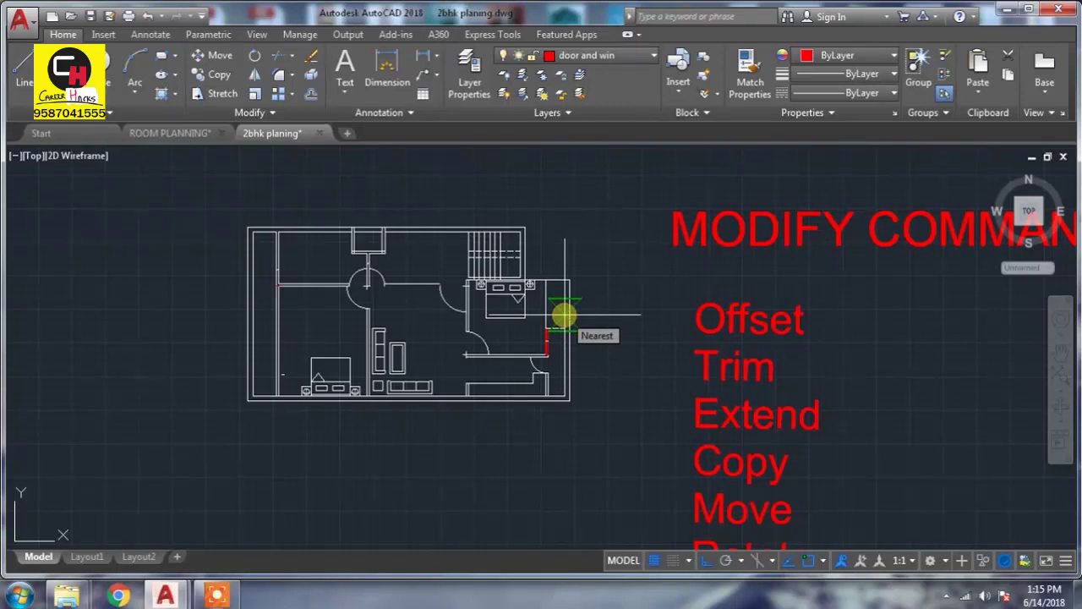
click(564, 315)
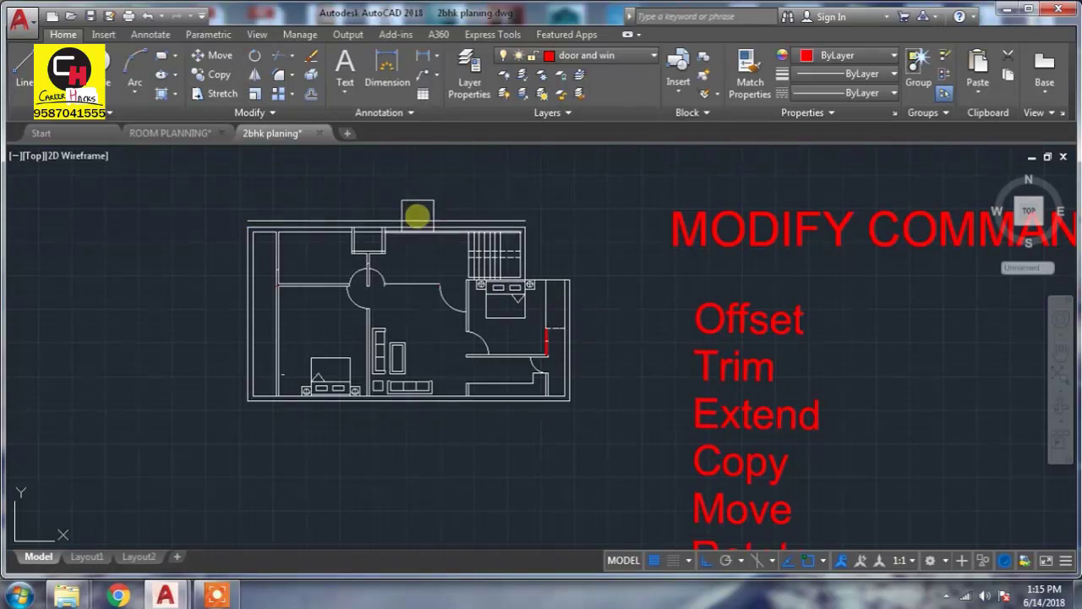
scroll(417, 217, up, 3)
click(416, 217)
click(429, 170)
click(431, 209)
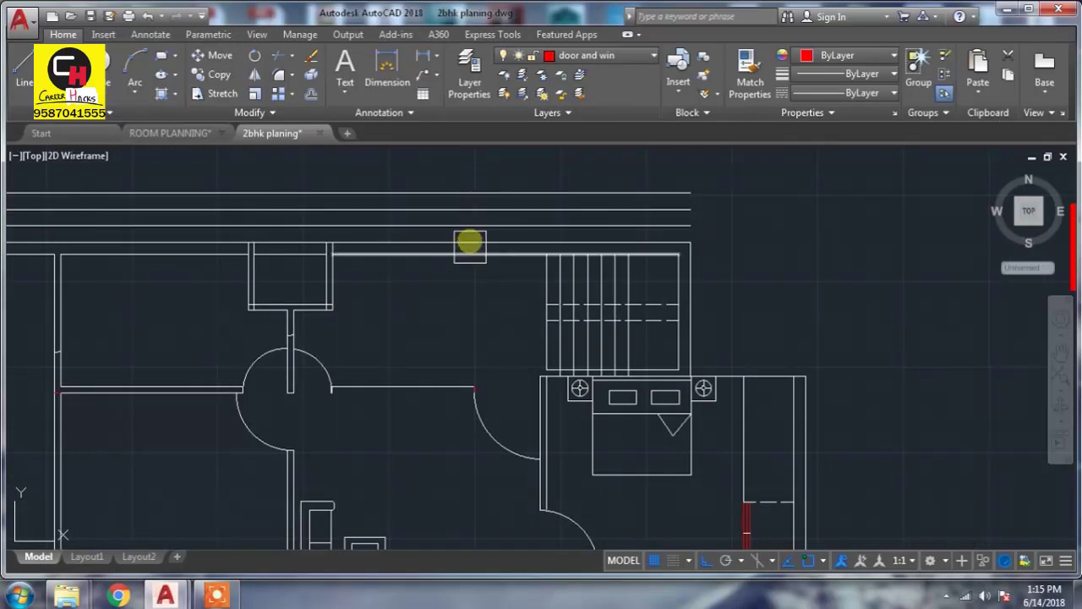
scroll(465, 249, down, 3)
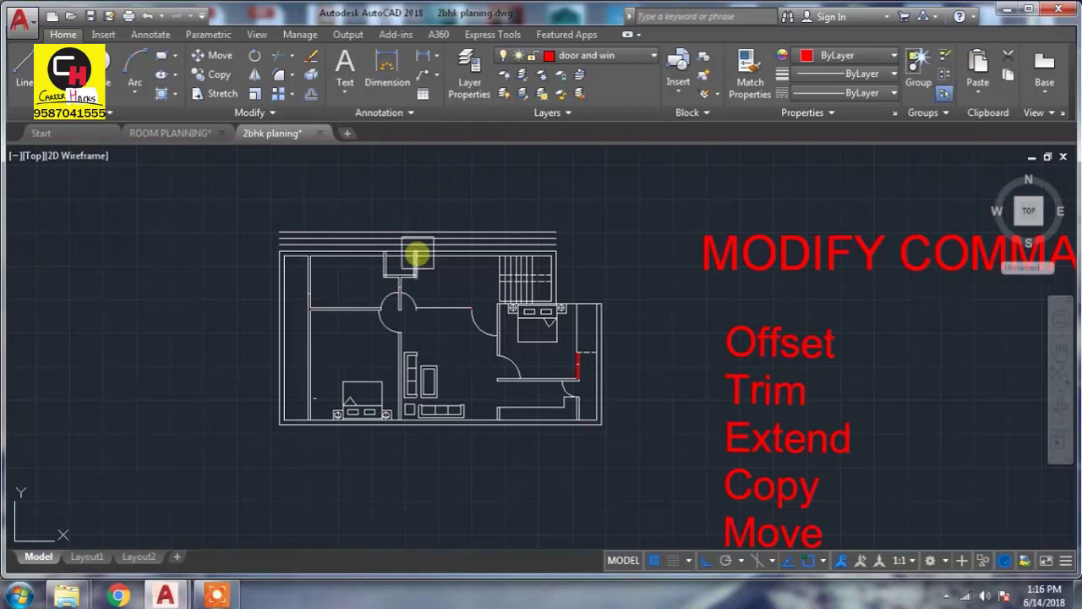
- Offset the newest top line repeatedly, stacking more parallel lines above the plan
click(432, 225)
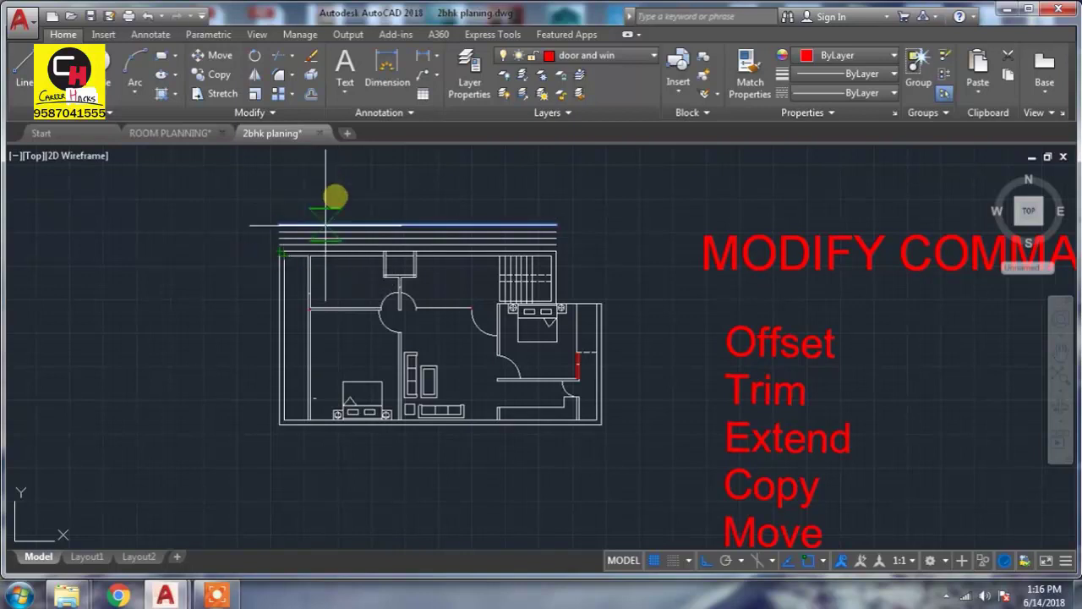
click(372, 170)
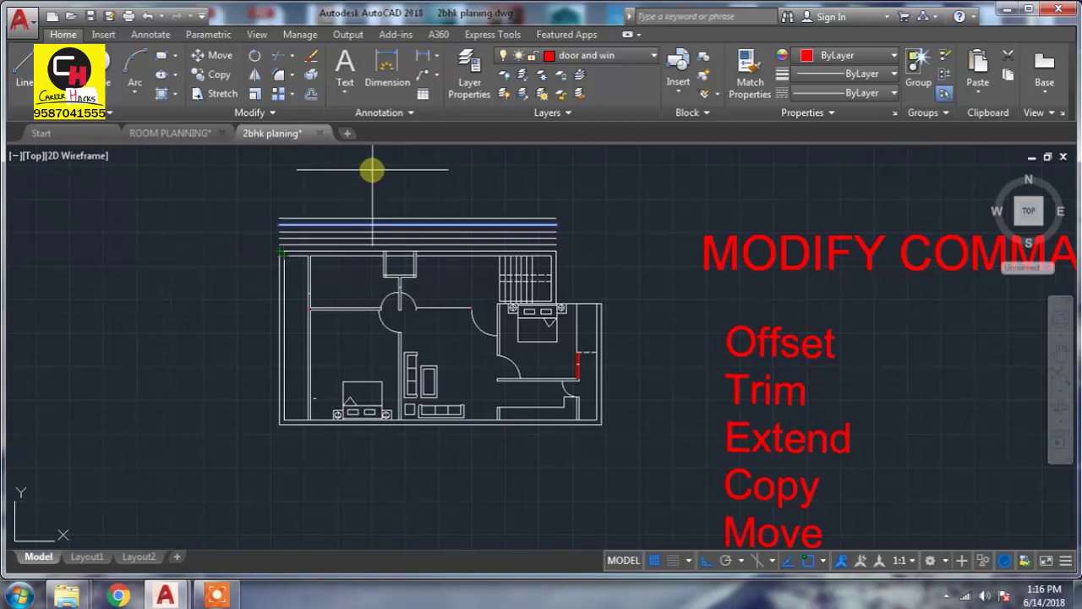
click(385, 213)
click(386, 179)
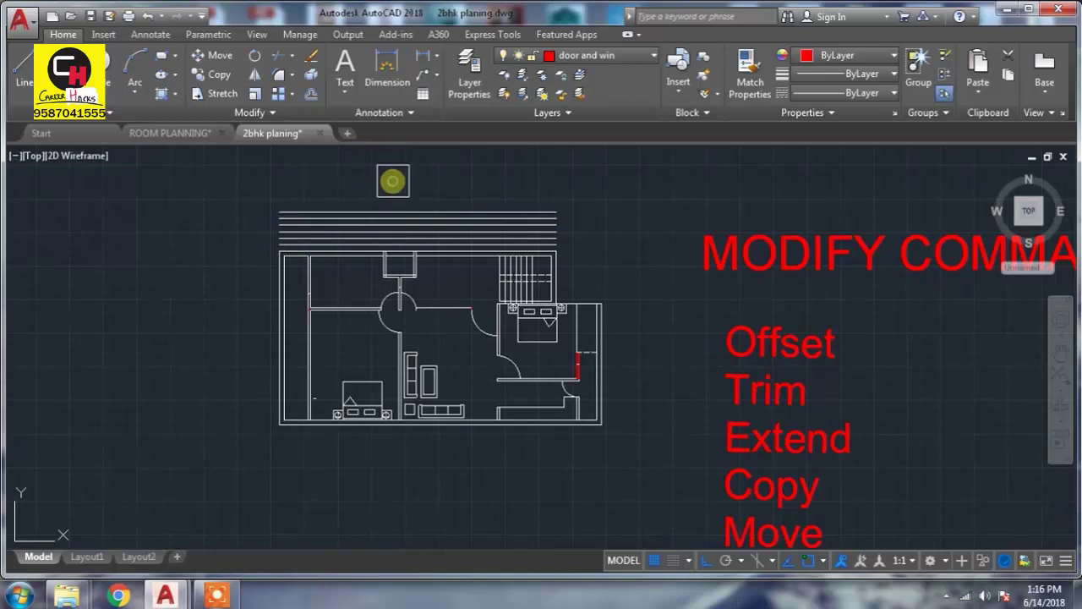
click(391, 212)
click(422, 174)
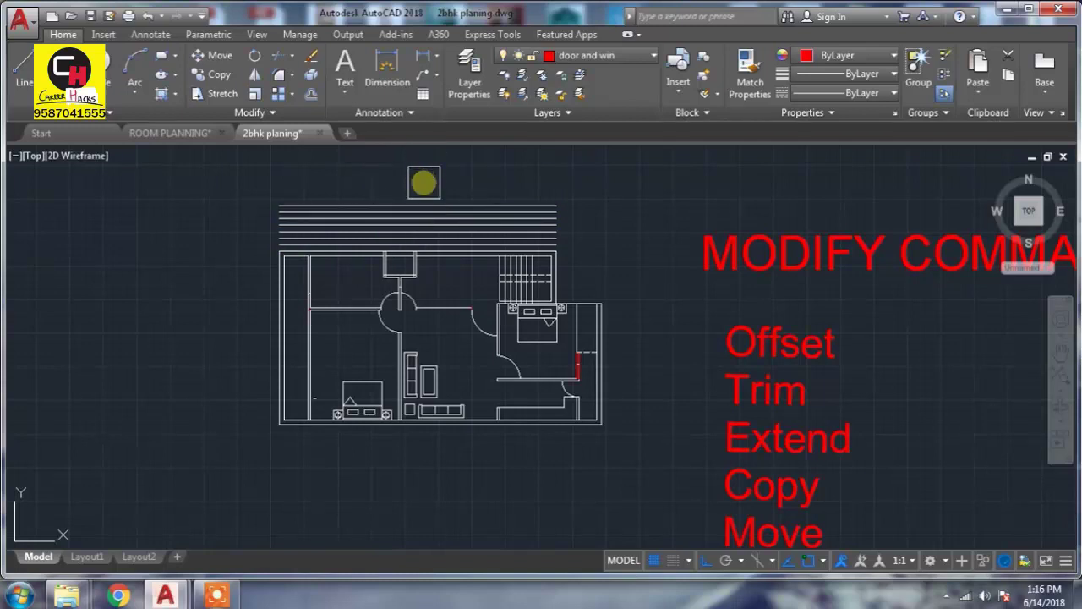
click(423, 206)
click(442, 161)
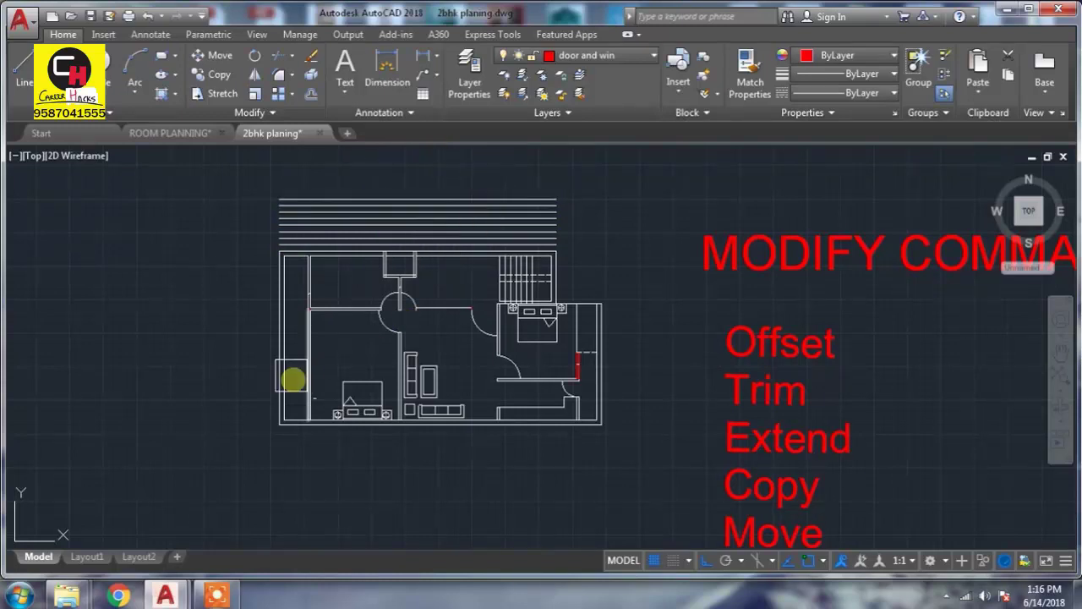
- Offset the left outer wall four times, stacking parallel lines to its left
click(291, 381)
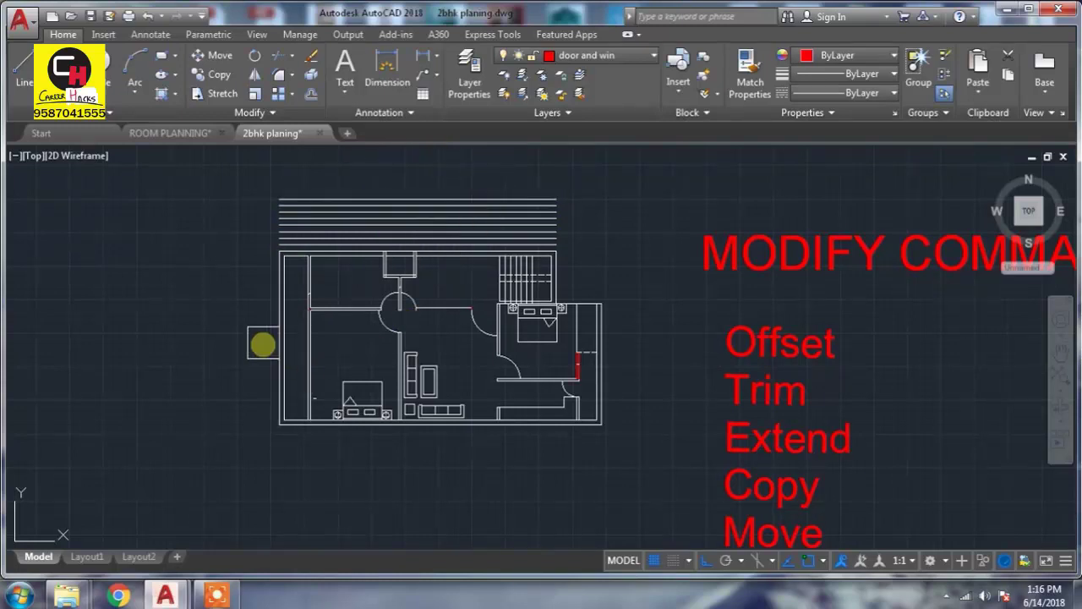
click(179, 339)
click(273, 338)
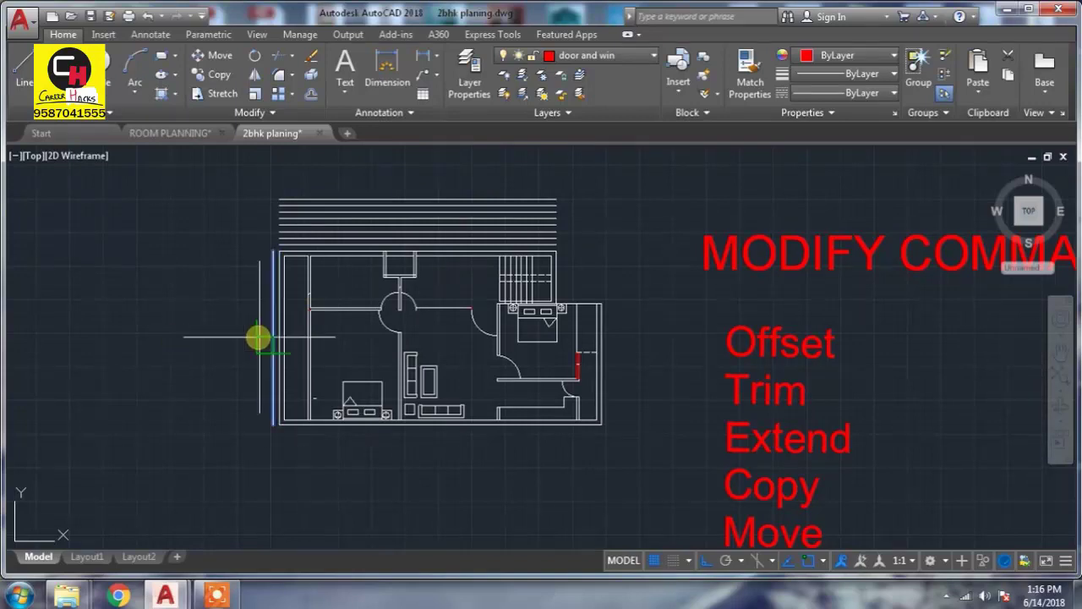
click(46, 350)
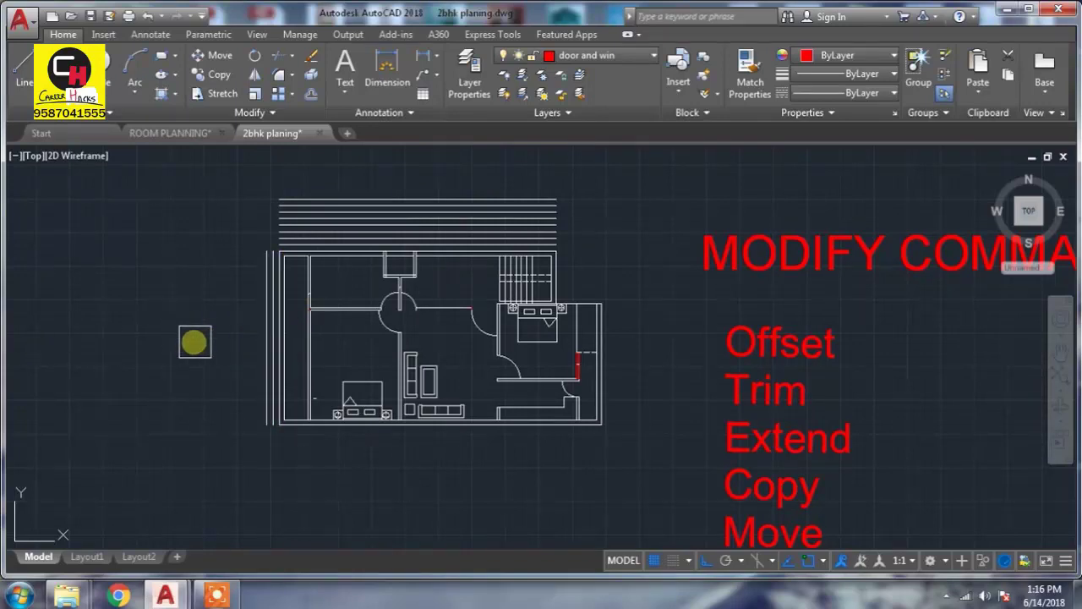
click(254, 337)
click(96, 360)
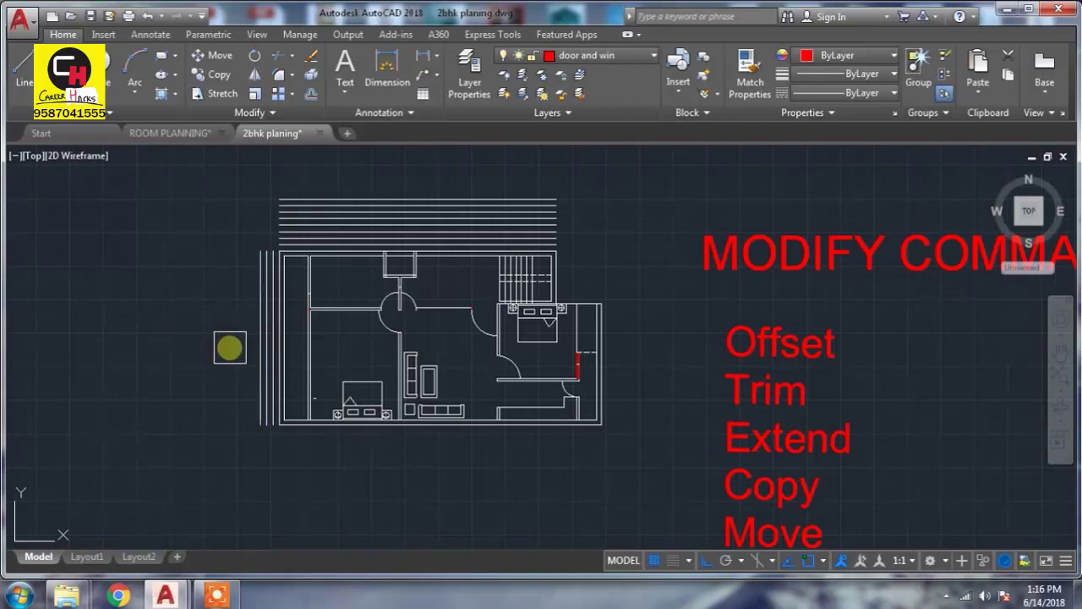
click(244, 347)
click(88, 365)
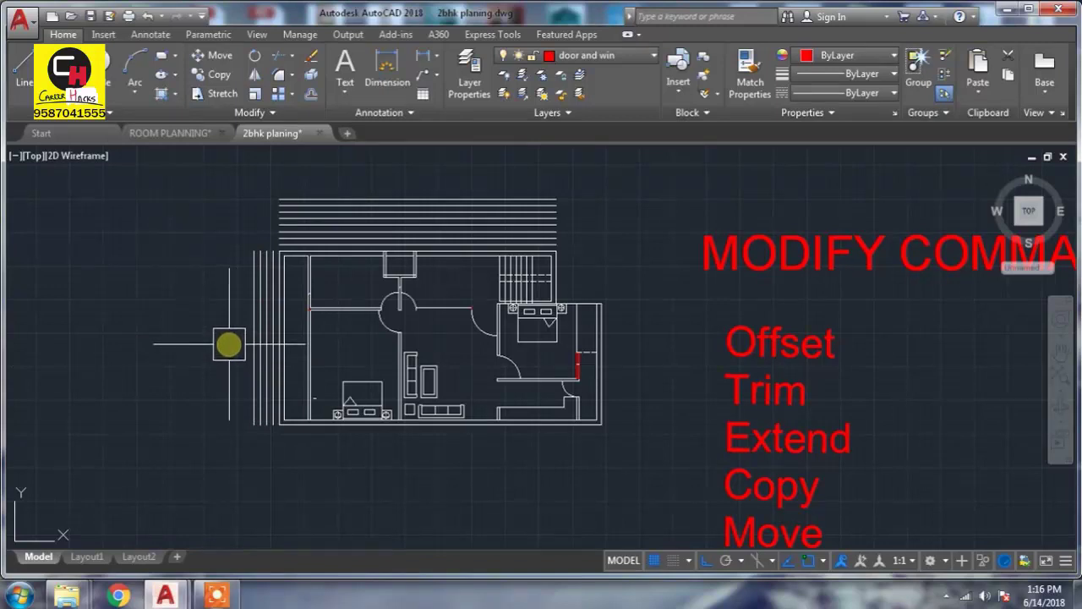
- Undo all the offset lines and zoom into the top rooms
key(ctrl+z)
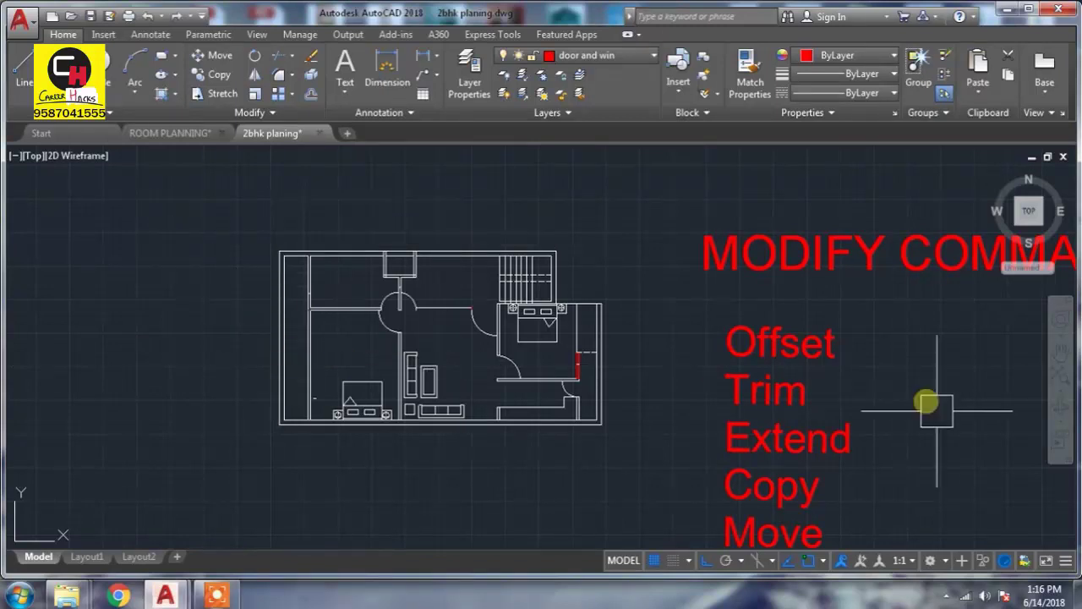
scroll(798, 436, up, 2)
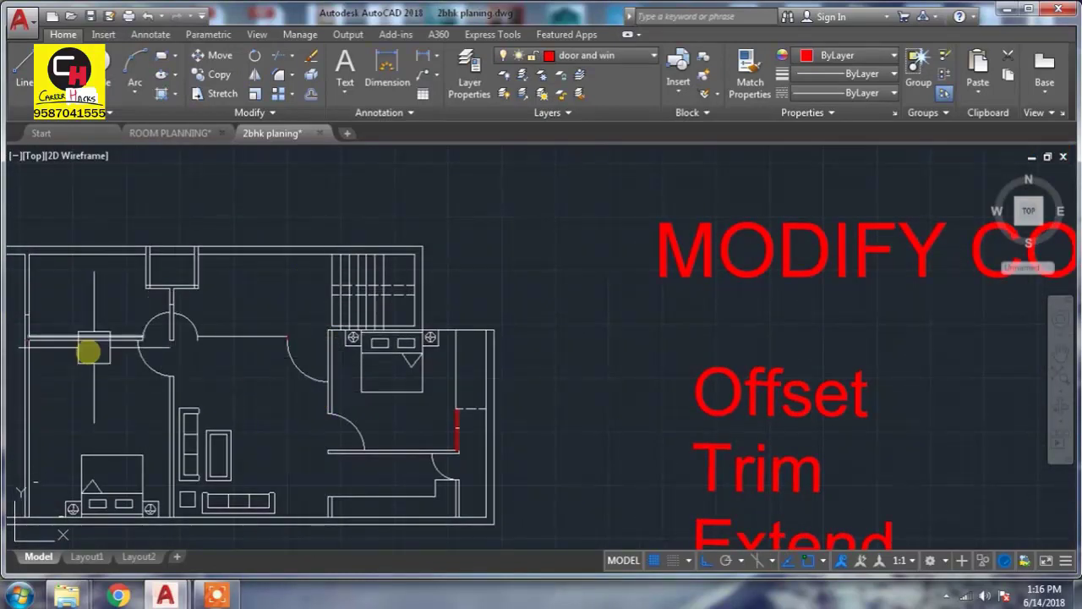
scroll(163, 267, up, 4)
middle_drag(162, 267, 170, 375)
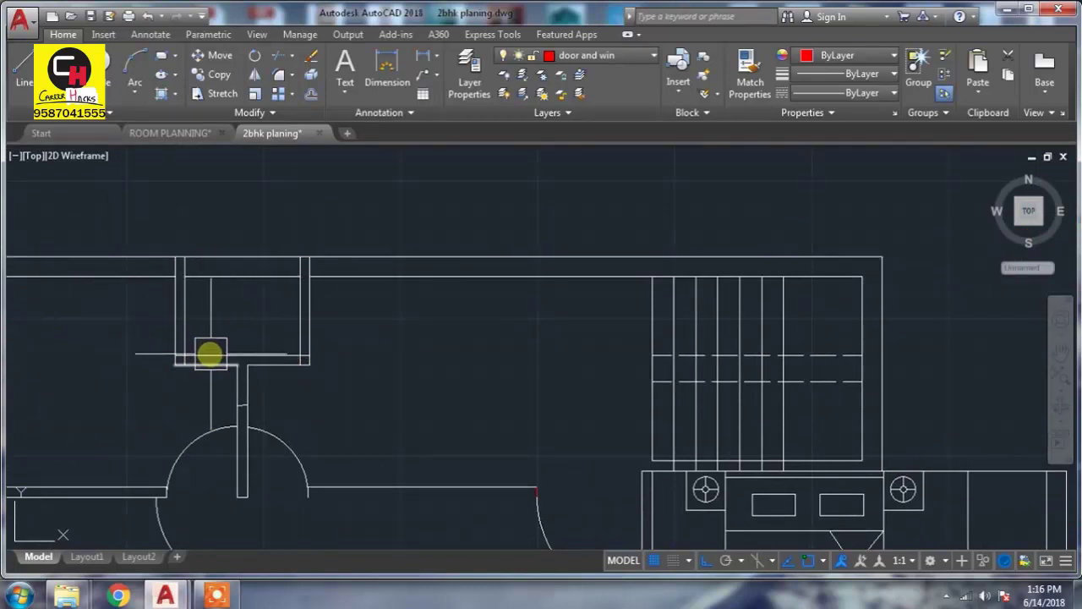
scroll(195, 296, up, 4)
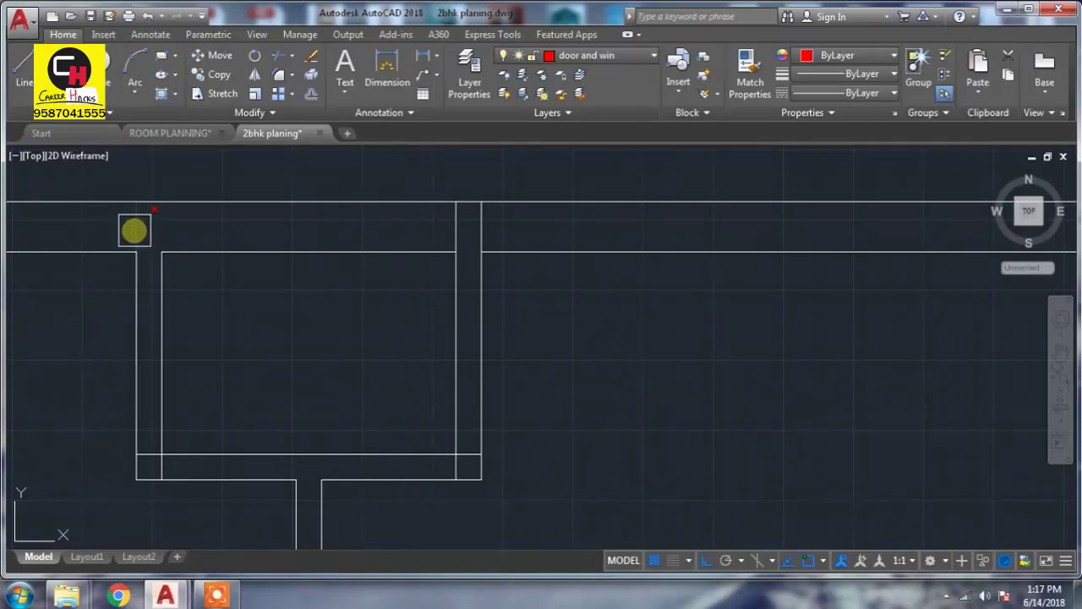
- Trim the short vertical stub and corner segment around the small top room
click(135, 229)
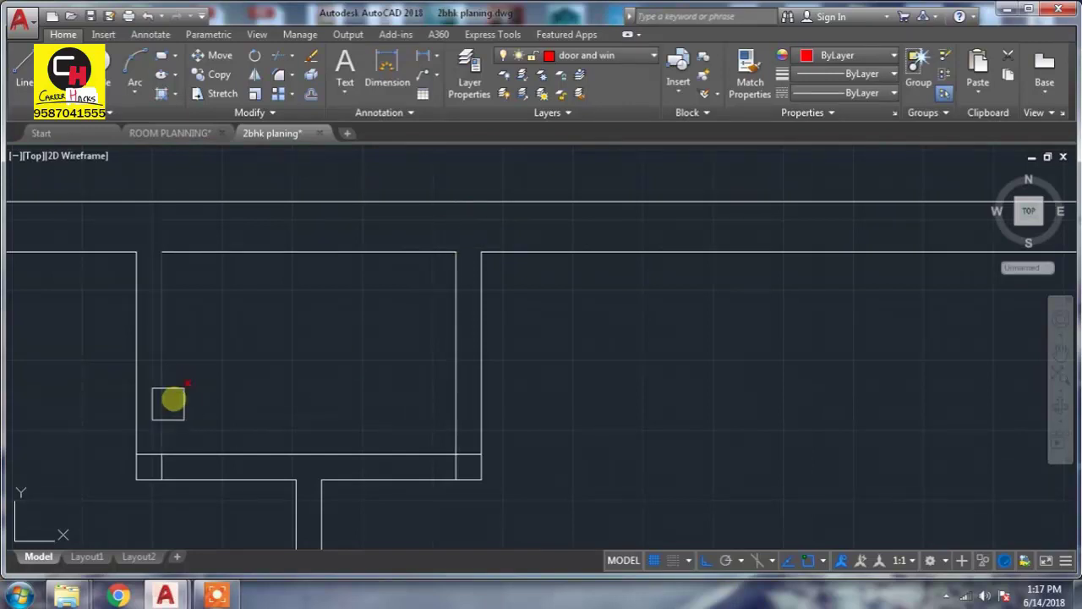
scroll(161, 423, up, 2)
scroll(157, 448, up, 2)
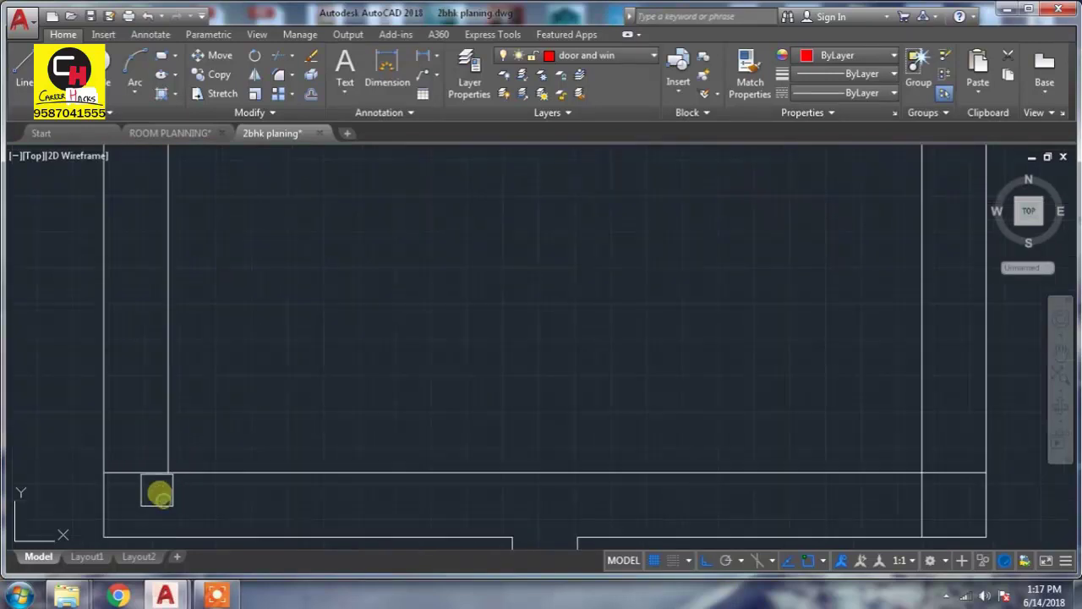
click(158, 484)
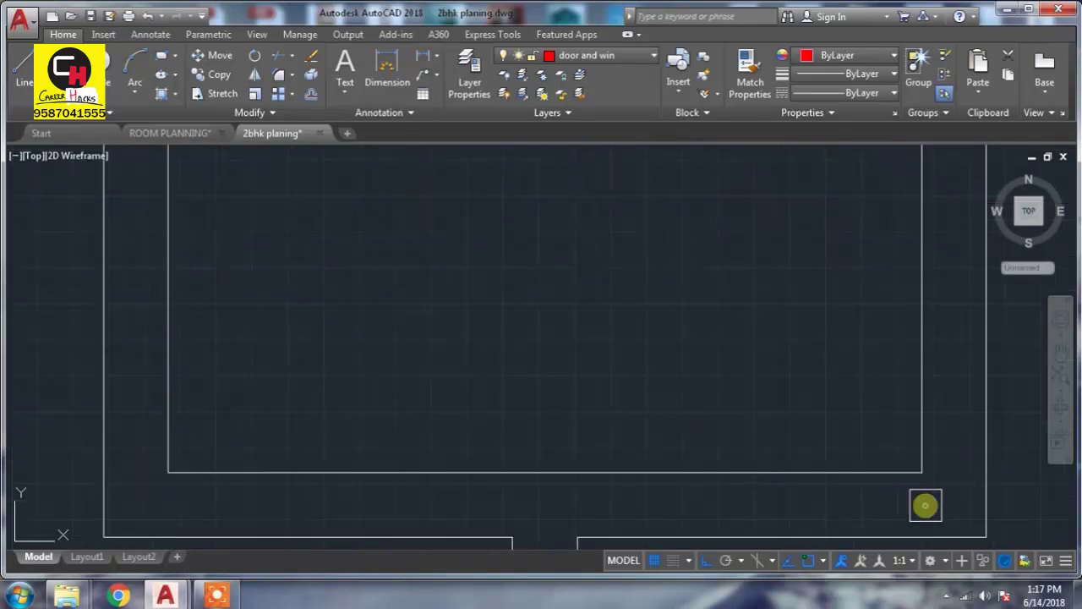
scroll(925, 505, down, 2)
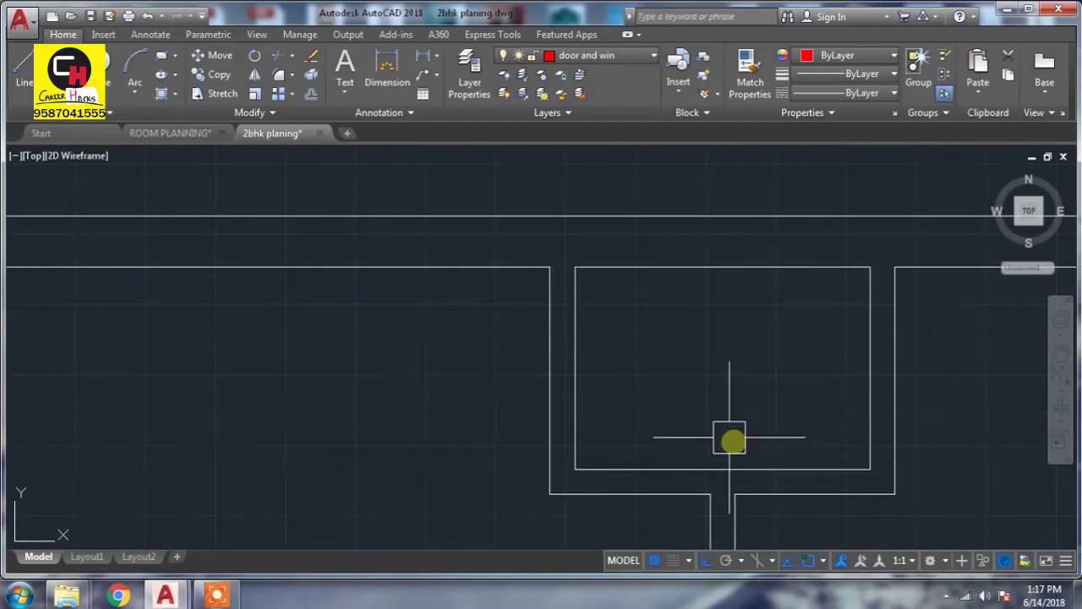
scroll(717, 429, down, 1)
scroll(821, 394, down, 1)
middle_drag(821, 394, 642, 332)
scroll(609, 336, down, 1)
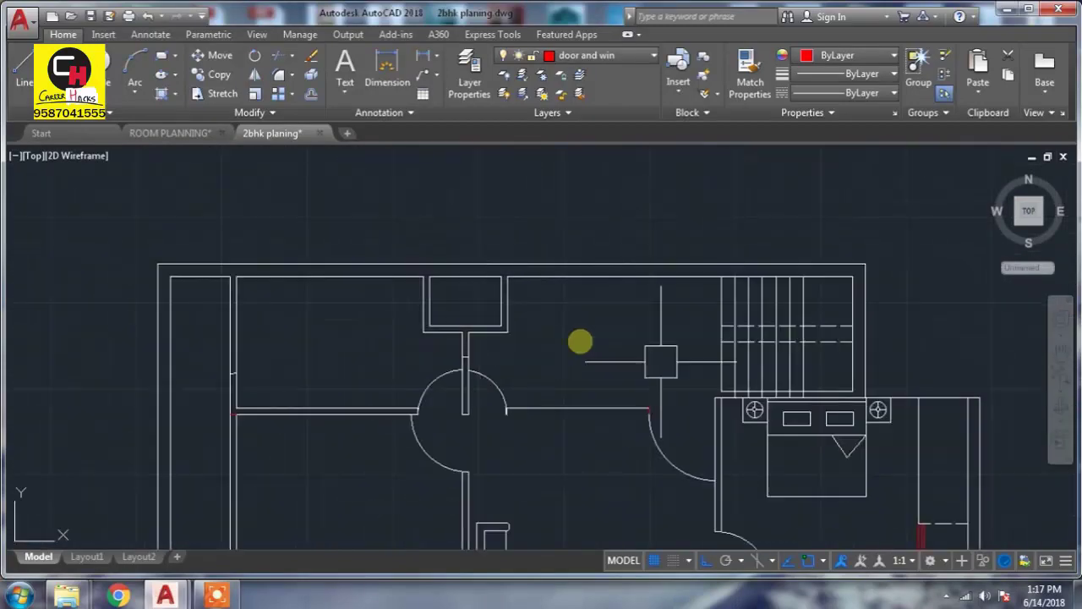
scroll(437, 317, up, 1)
scroll(764, 447, down, 2)
scroll(706, 355, down, 1)
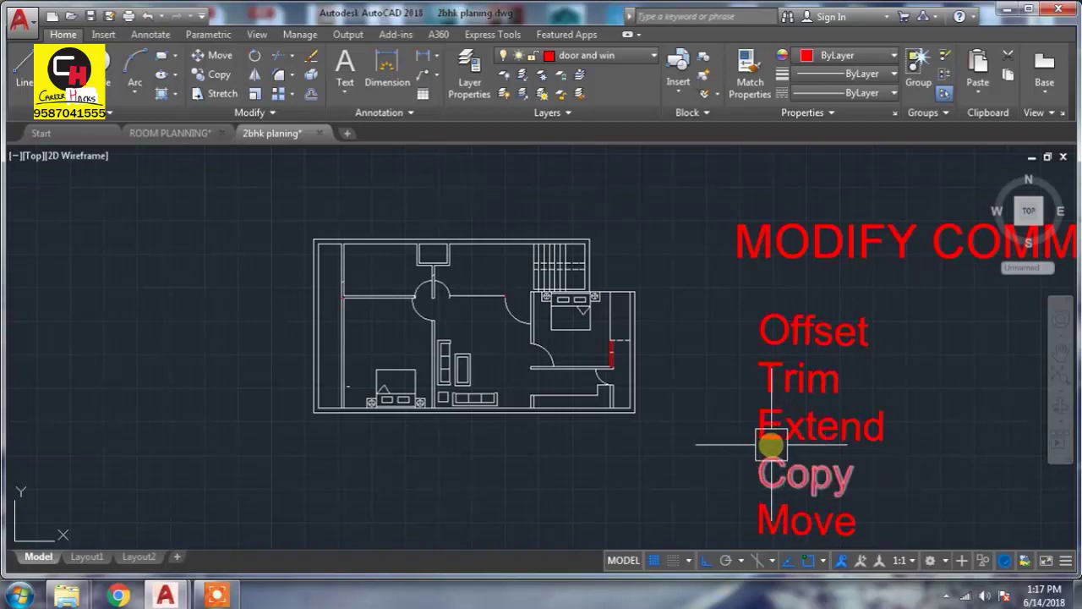
- Extend the small top room's left, top and right wall lines to the outer walls
scroll(411, 313, up, 5)
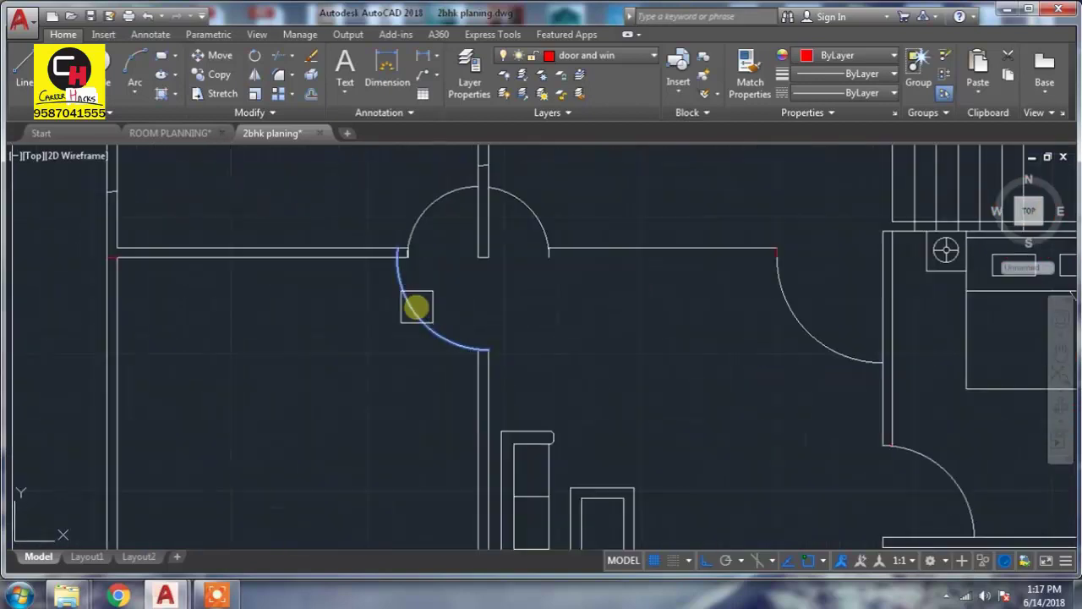
middle_drag(528, 201, 553, 445)
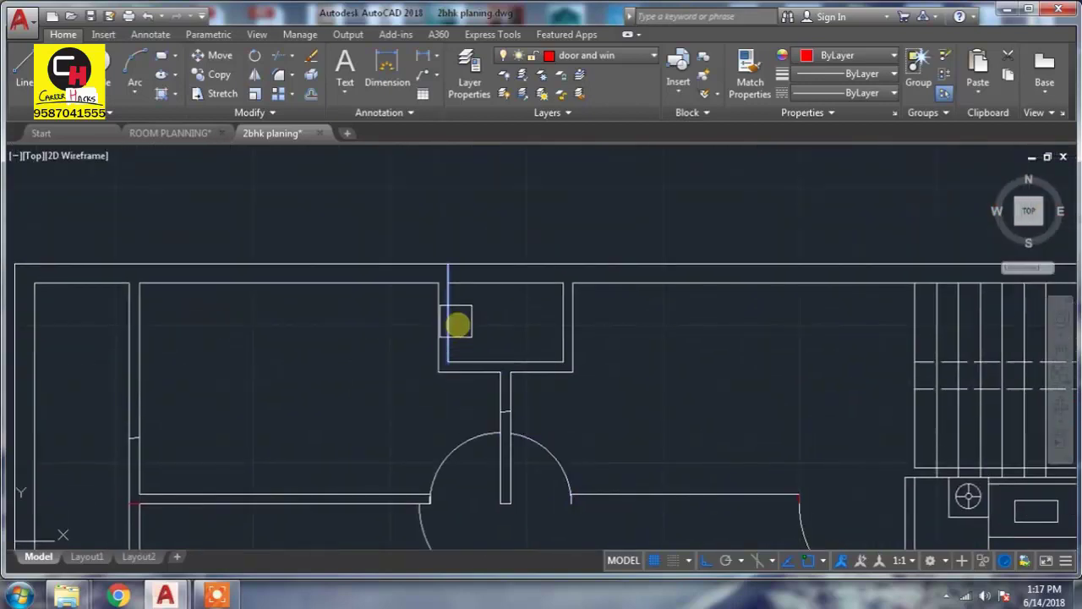
scroll(478, 304, up, 2)
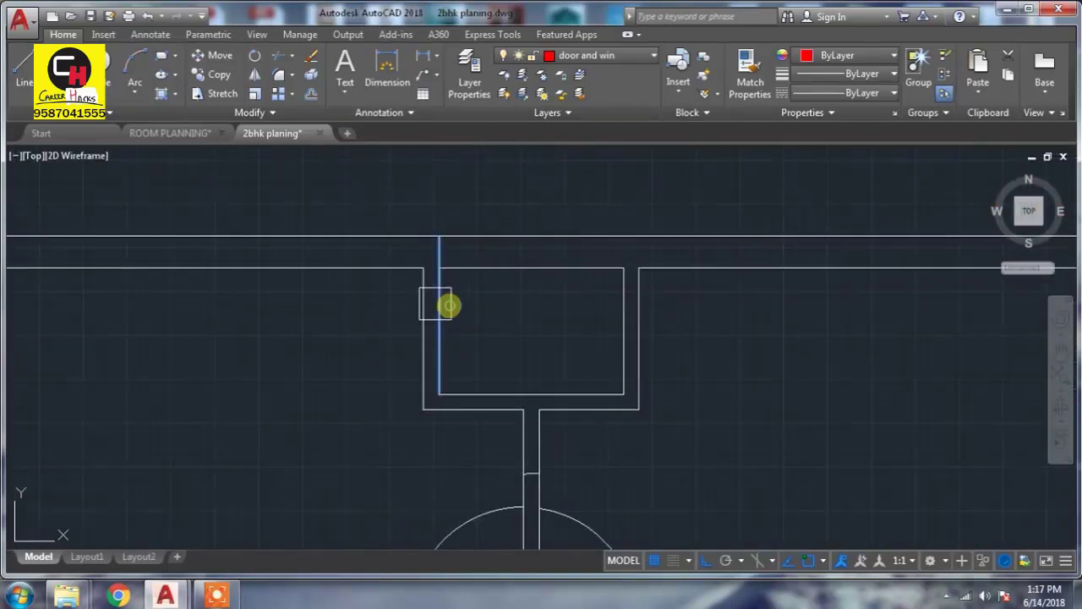
click(437, 305)
click(423, 304)
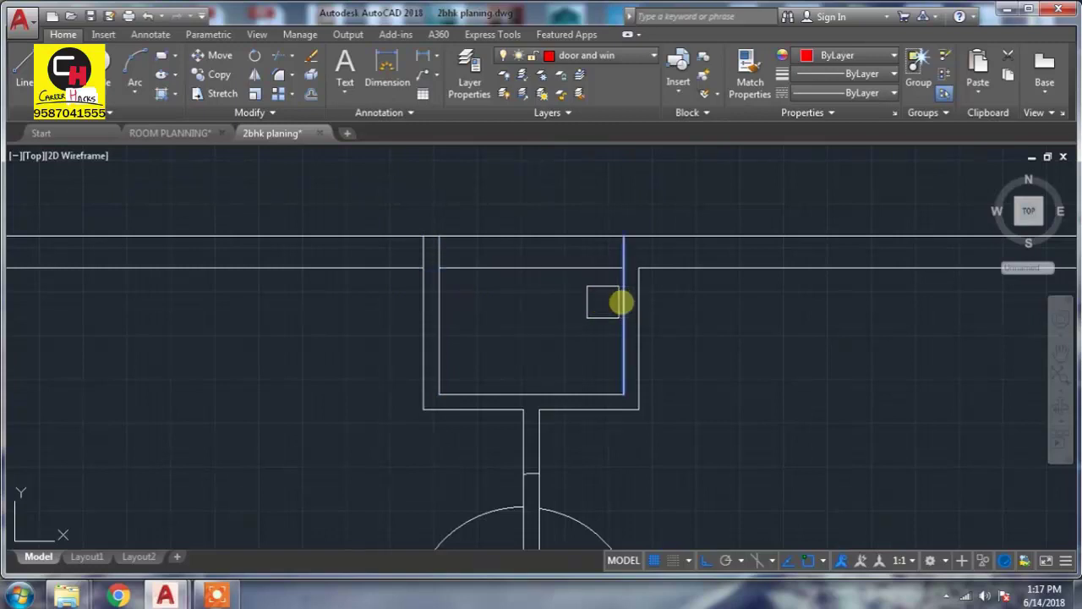
click(568, 271)
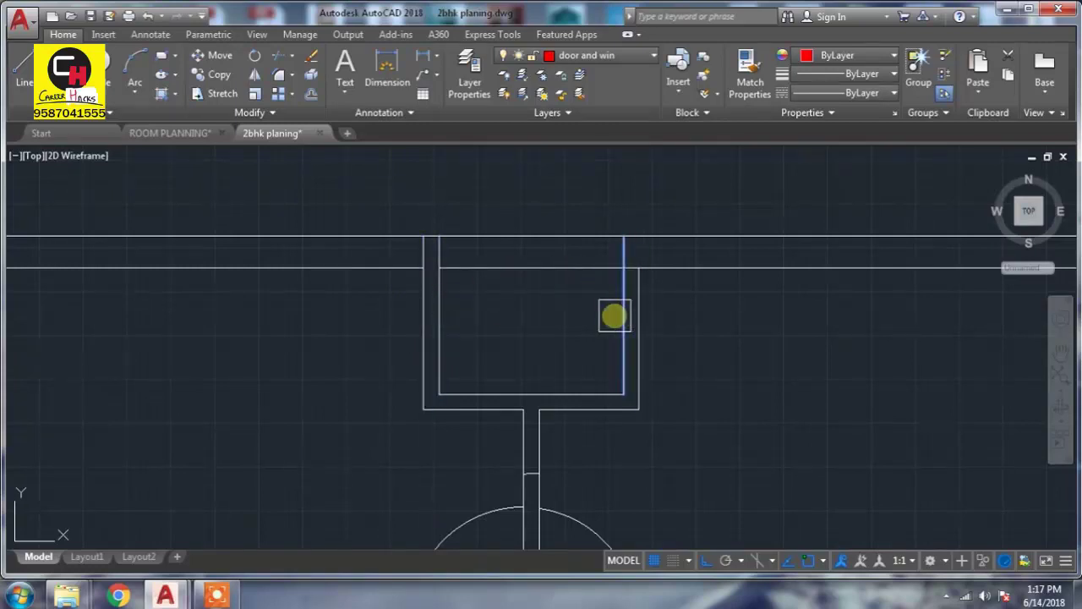
click(611, 283)
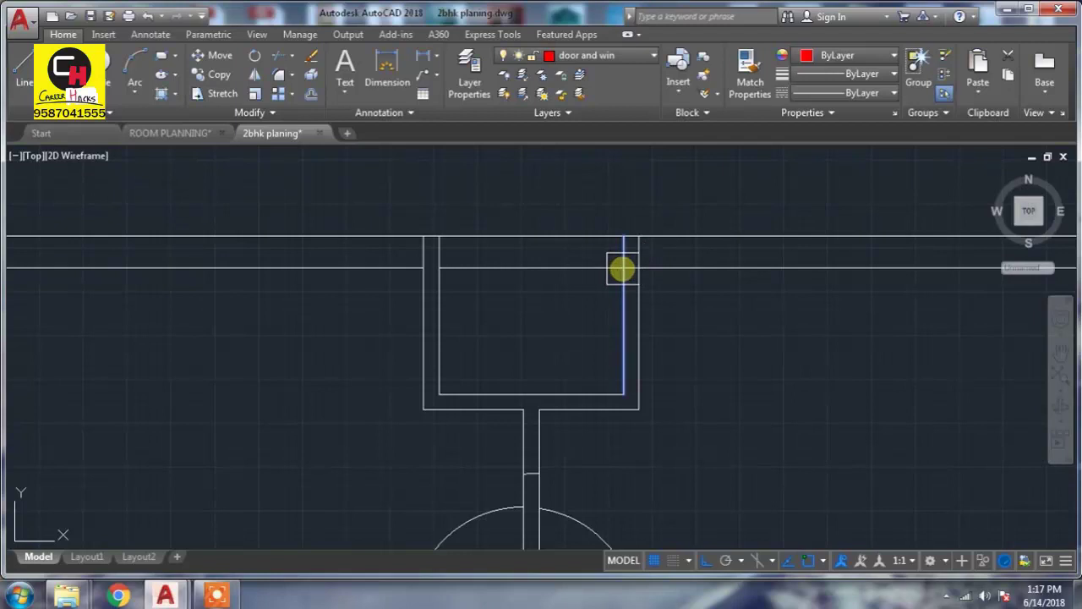
- Trim the leftover line and vertical wall segments above the top wall
scroll(601, 262, up, 3)
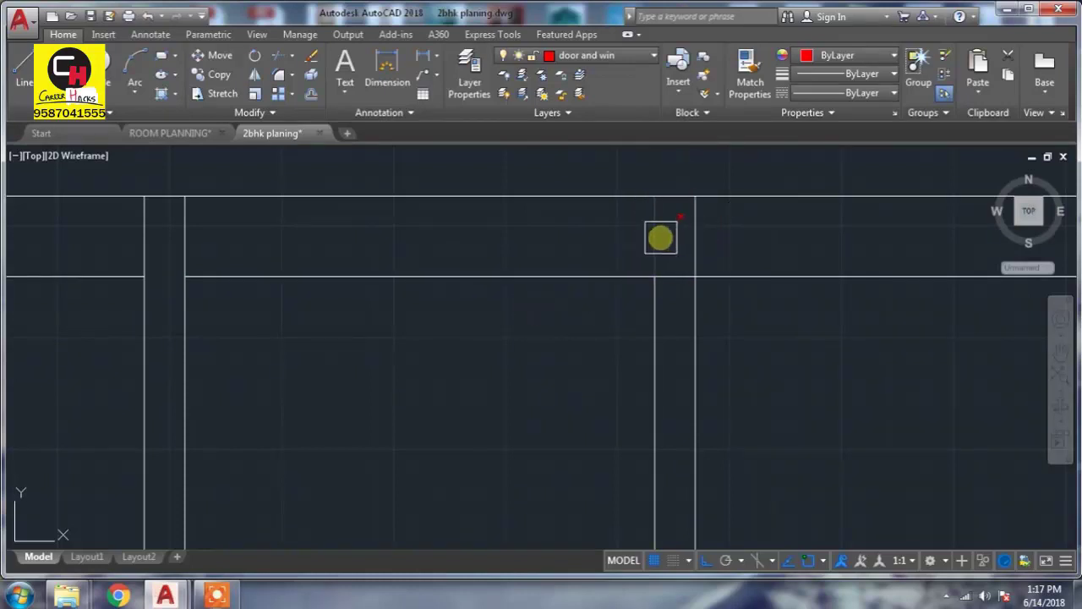
scroll(679, 285, up, 2)
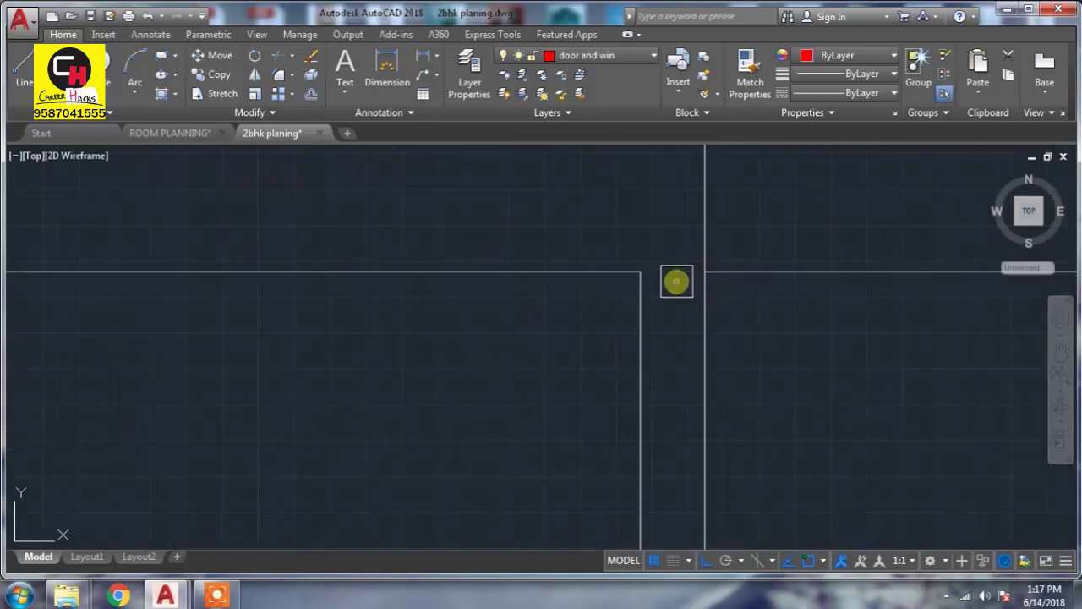
click(696, 218)
scroll(391, 313, down, 2)
scroll(387, 282, down, 2)
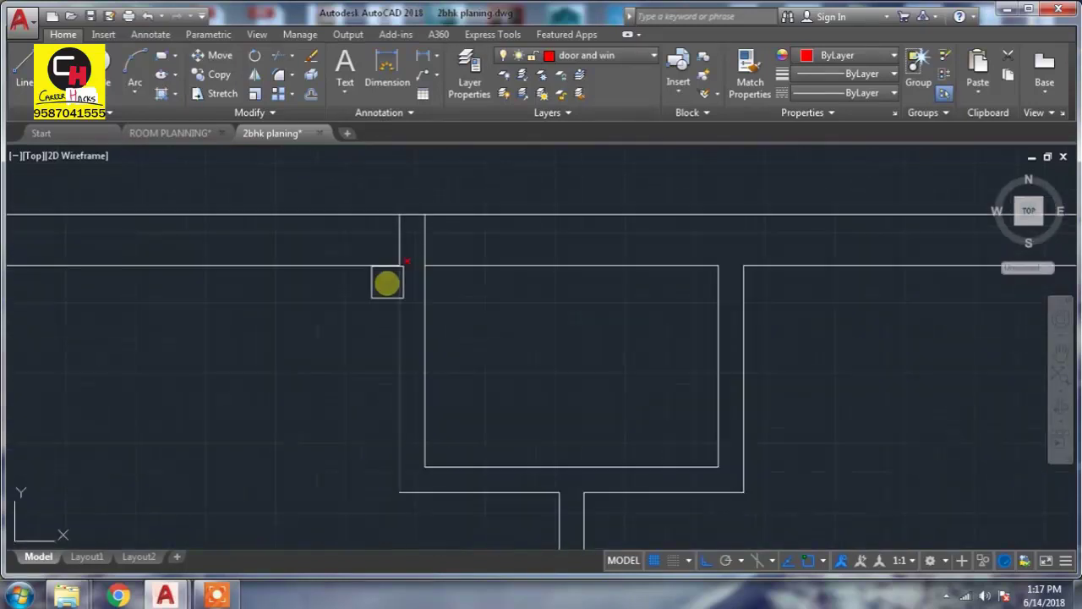
scroll(437, 239, up, 4)
click(413, 237)
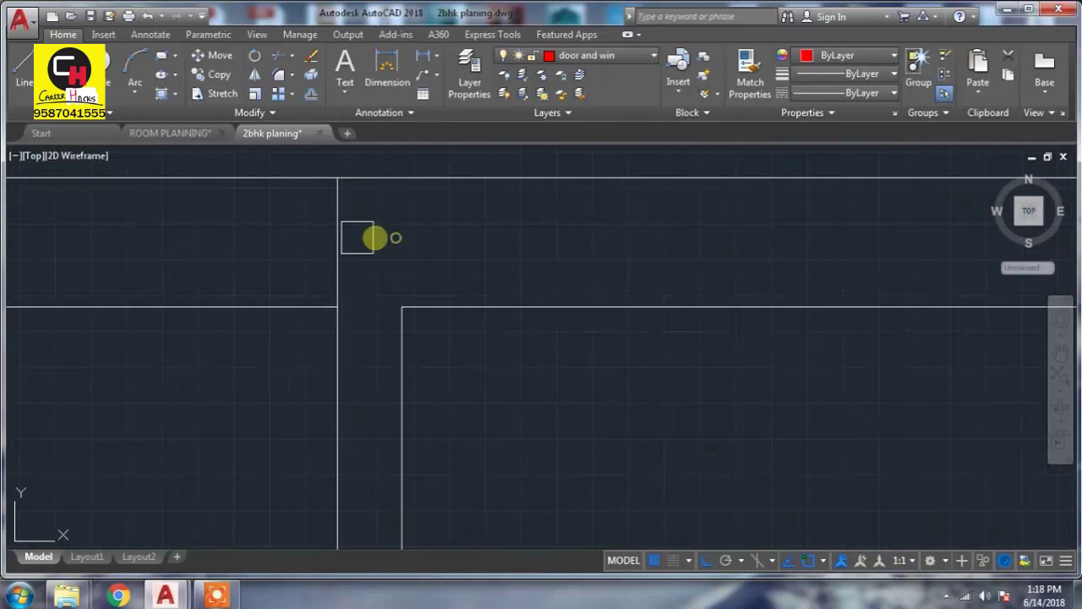
click(335, 237)
- Zoom out and pan to show the whole plan and MODIFY COMMANDS heading
scroll(609, 309, down, 2)
scroll(612, 330, down, 3)
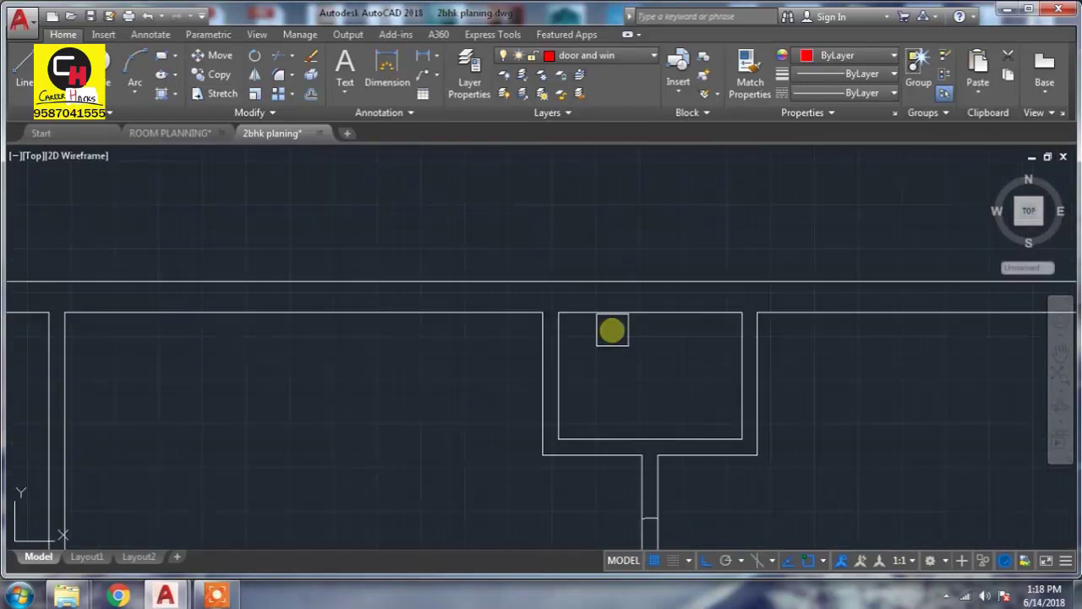
scroll(667, 474, down, 3)
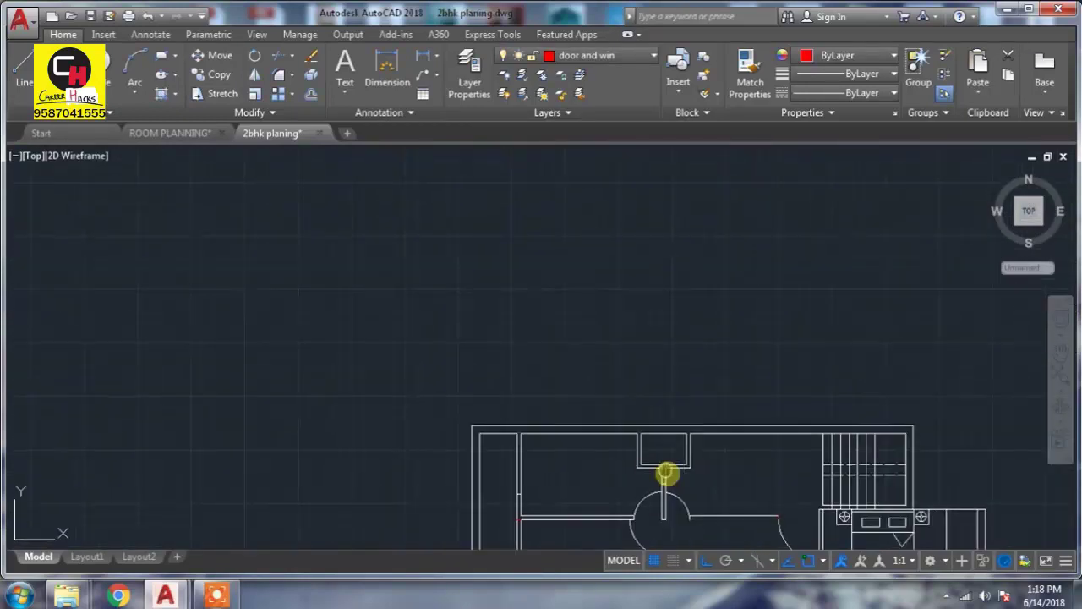
mouse_move(668, 471)
middle_down()
mouse_move(557, 288)
mouse_move(339, 177)
middle_up()
middle_drag(689, 278, 442, 259)
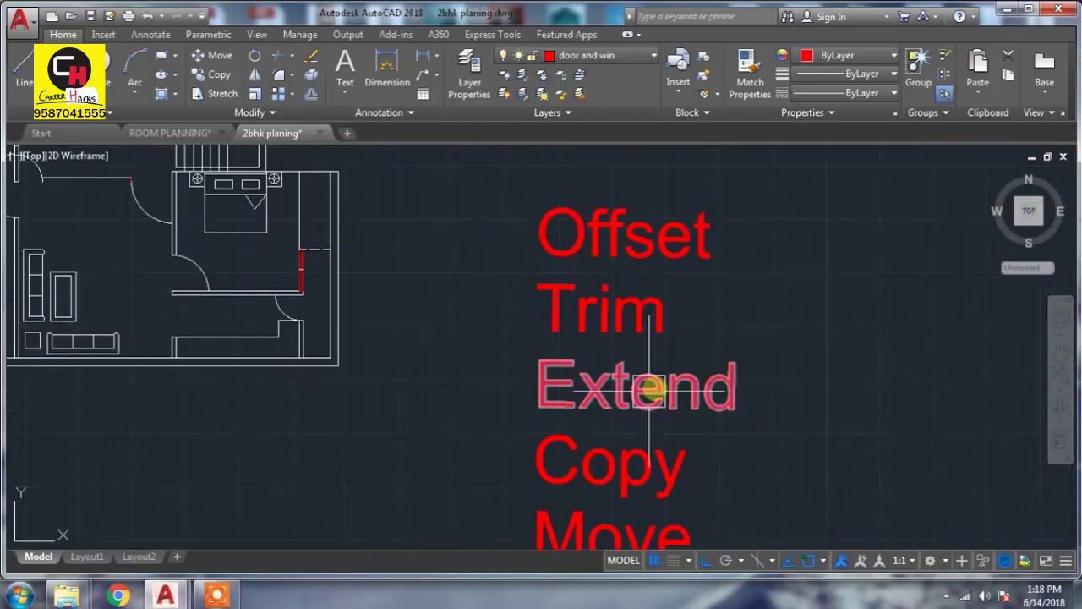
middle_drag(717, 386, 635, 279)
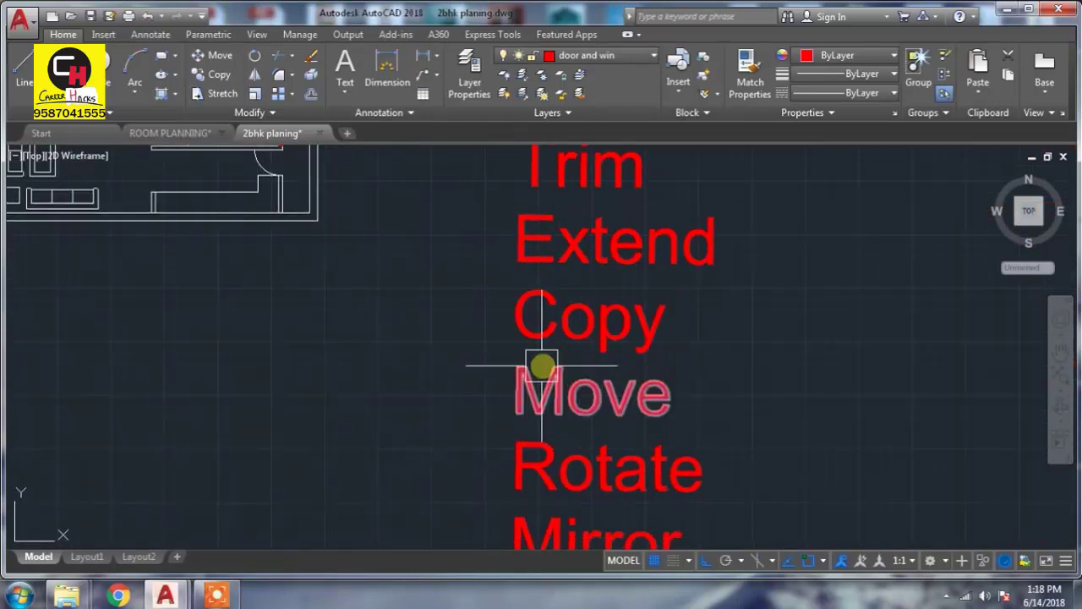
scroll(499, 367, down, 2)
middle_drag(466, 375, 508, 432)
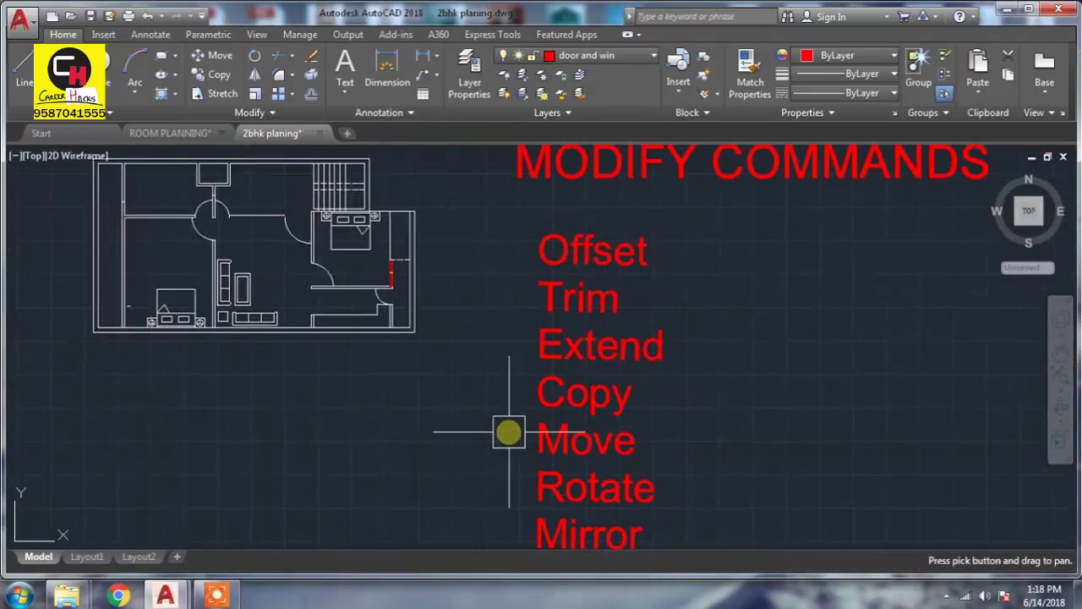
- Copy the window-selected floor plan twice above itself, based at its lower-left corner
click(443, 386)
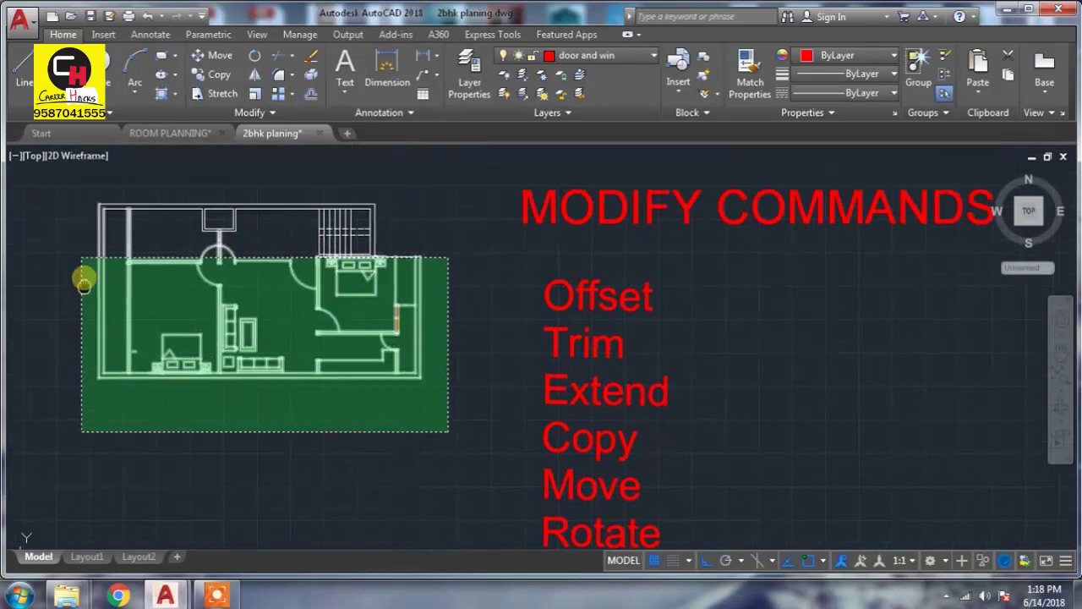
middle_drag(75, 214, 89, 331)
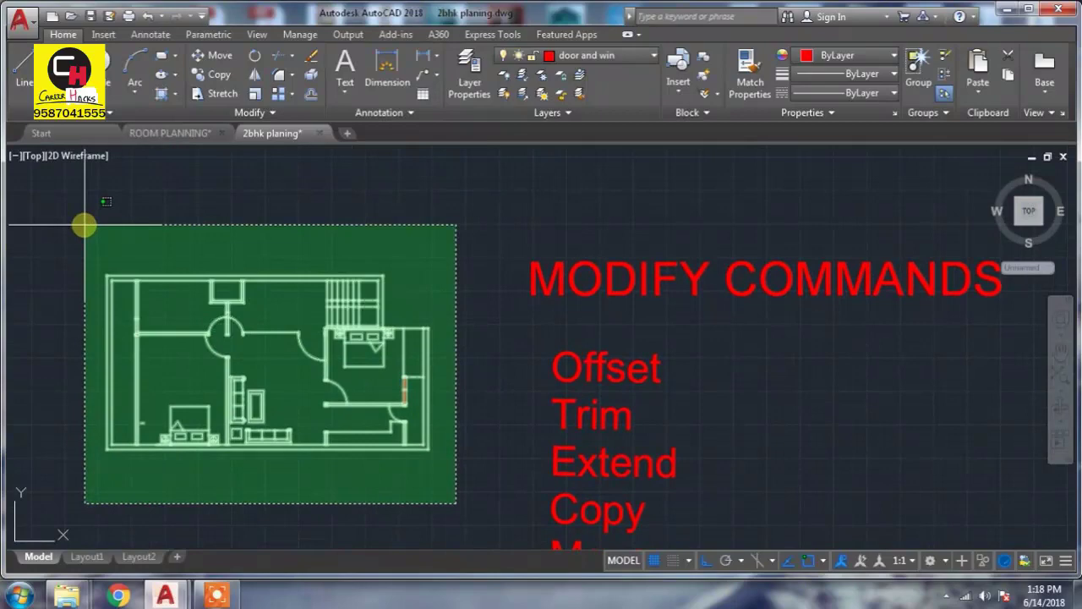
click(84, 225)
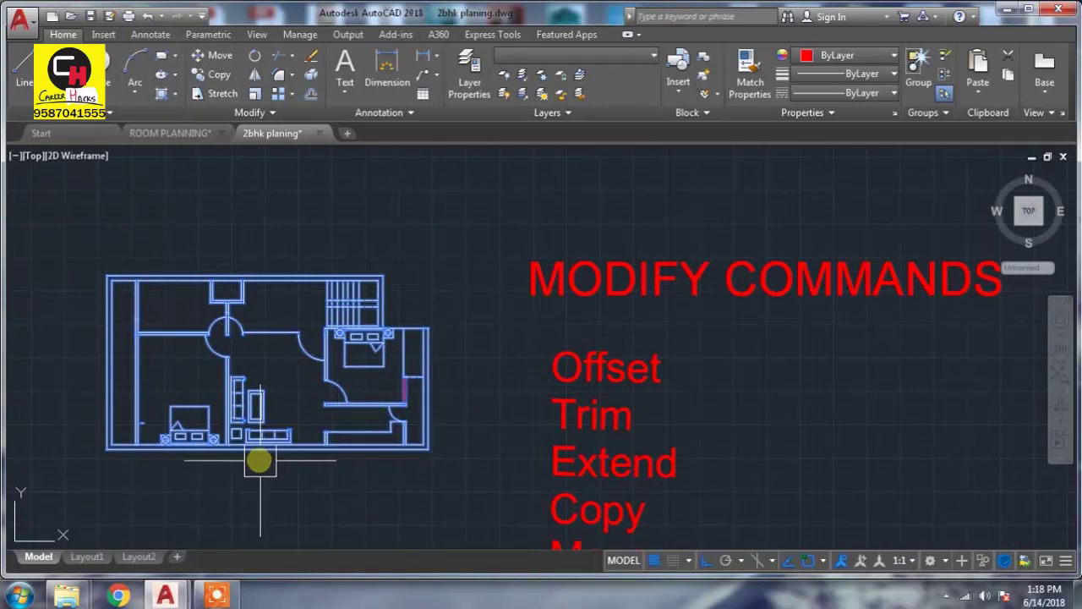
click(111, 441)
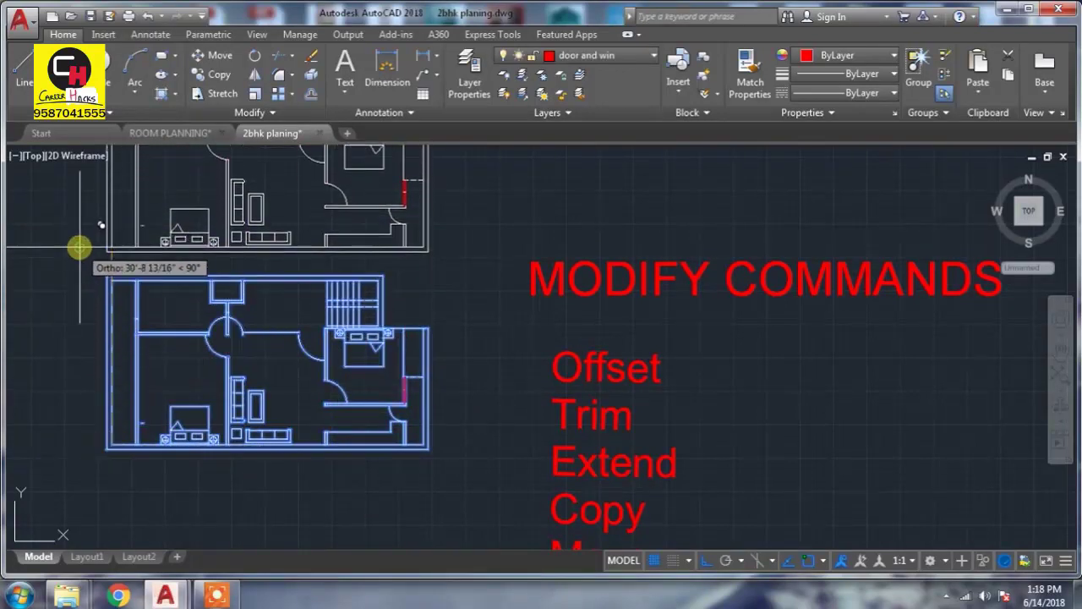
middle_drag(197, 177, 249, 411)
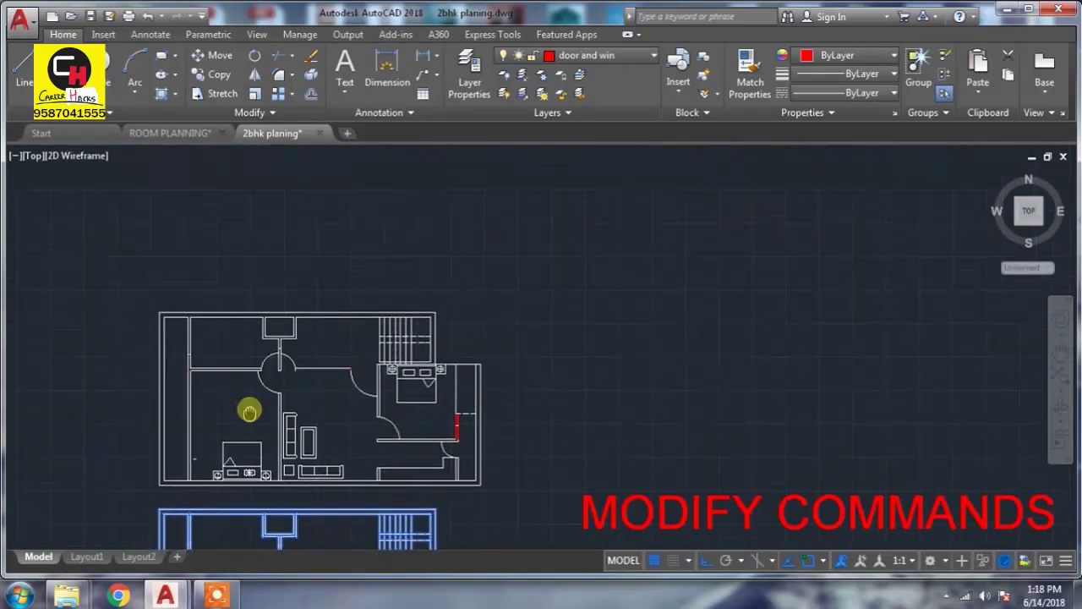
click(244, 279)
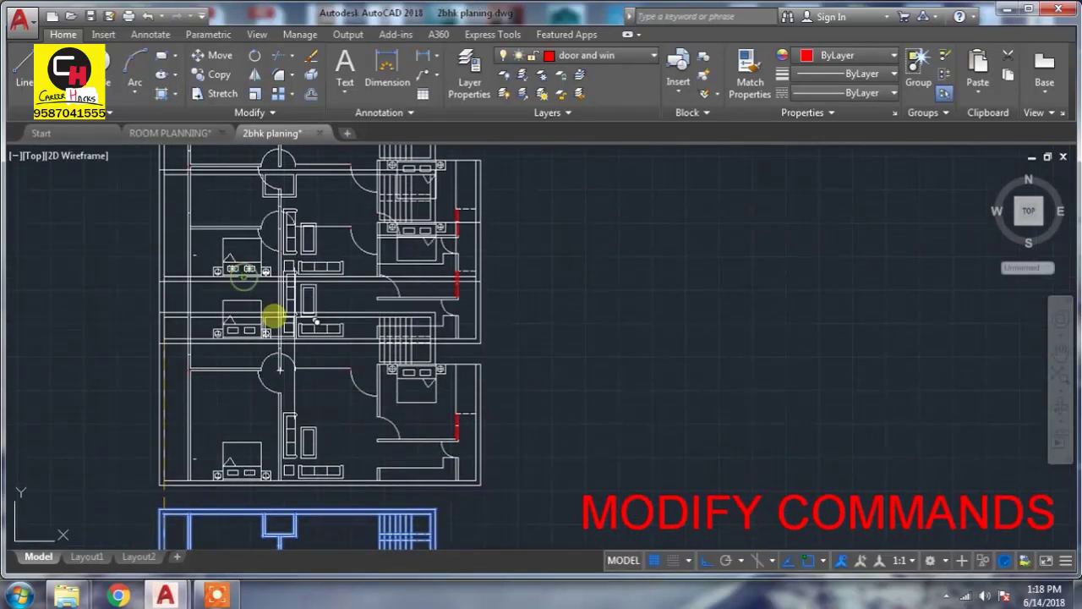
click(272, 318)
key(Escape)
scroll(454, 428, down, 3)
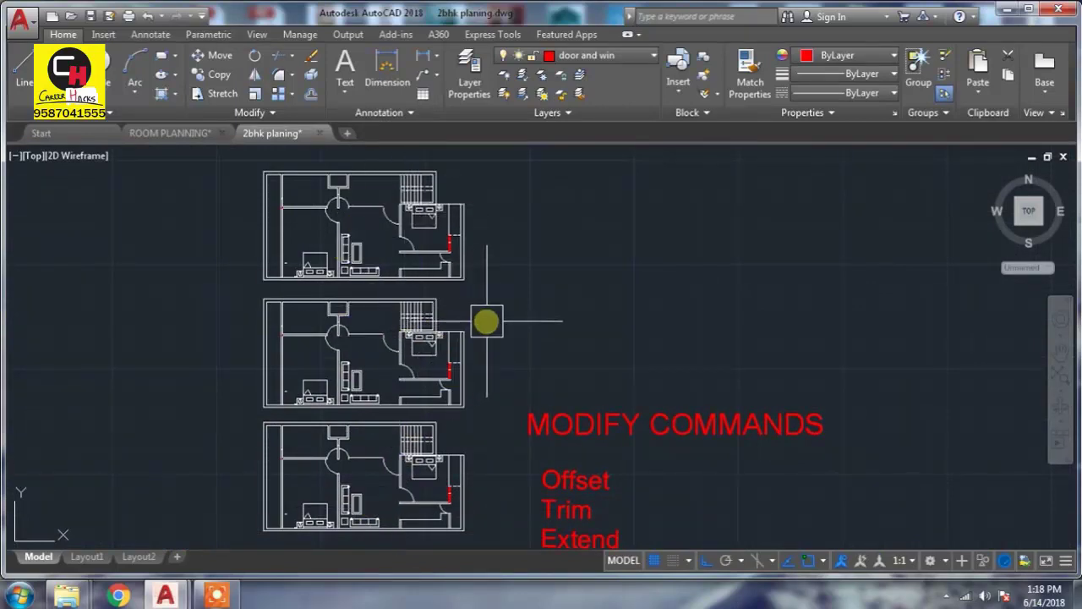
scroll(486, 322, up, 2)
scroll(485, 319, up, 1)
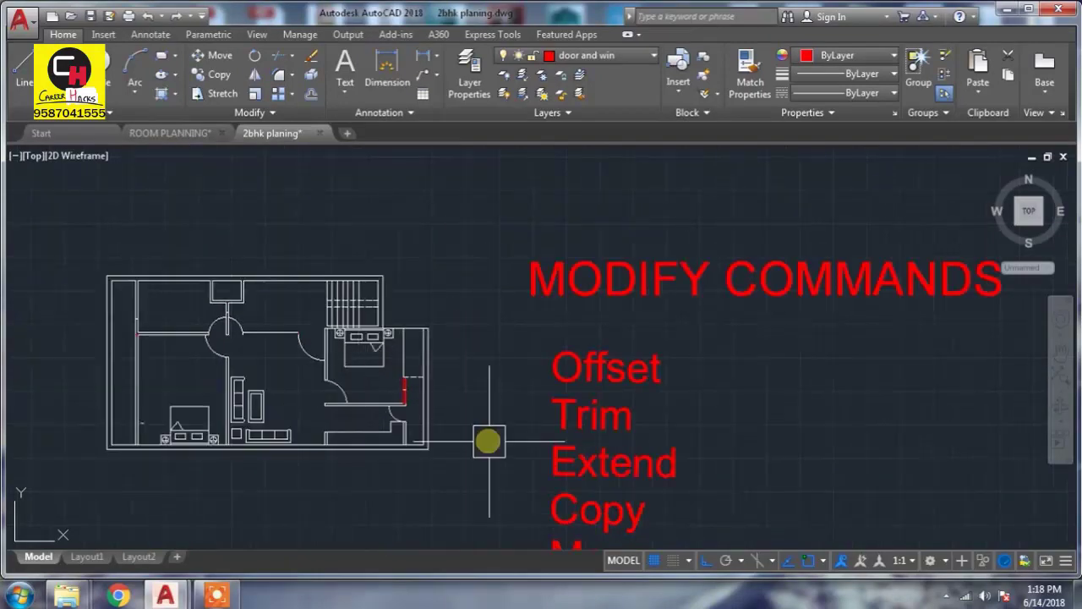
- Window-select the bed and its two nightstands in the left bedroom
middle_drag(485, 443, 499, 345)
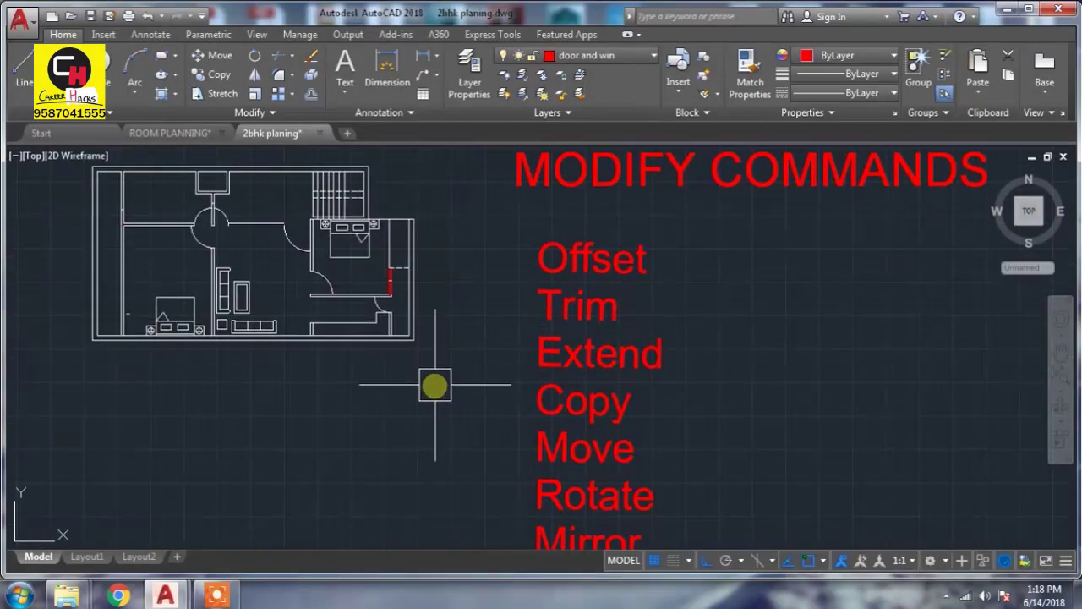
scroll(185, 325, up, 3)
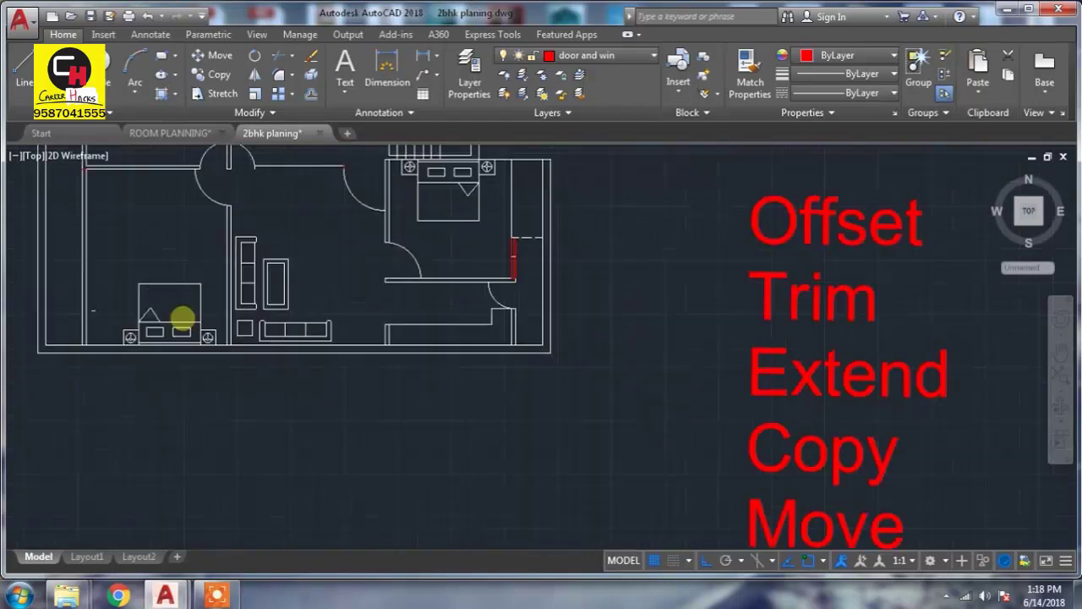
scroll(178, 315, up, 2)
click(181, 314)
scroll(66, 386, up, 5)
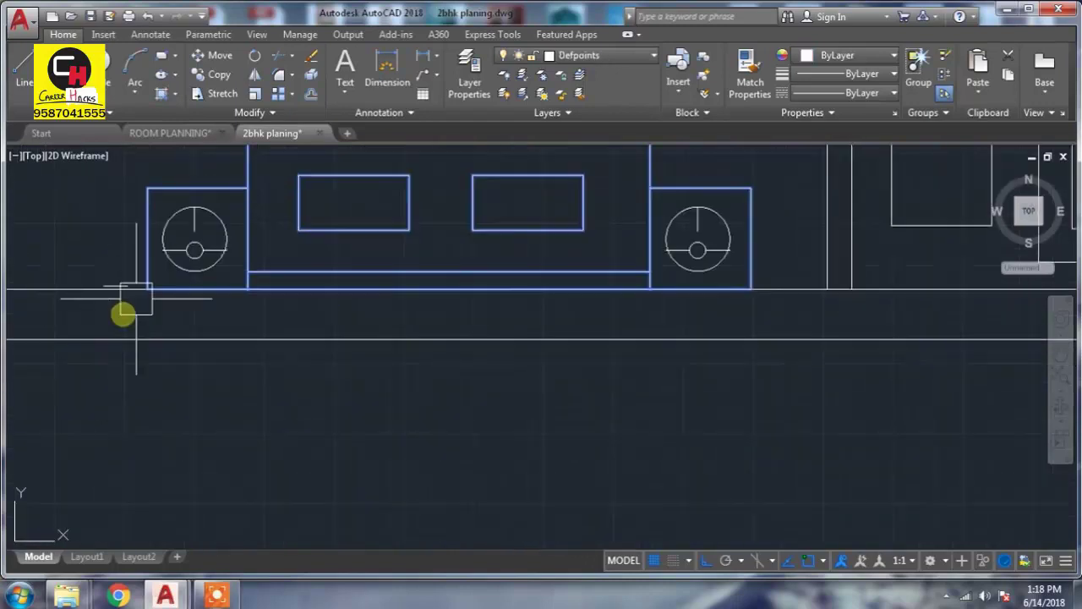
scroll(146, 215, down, 4)
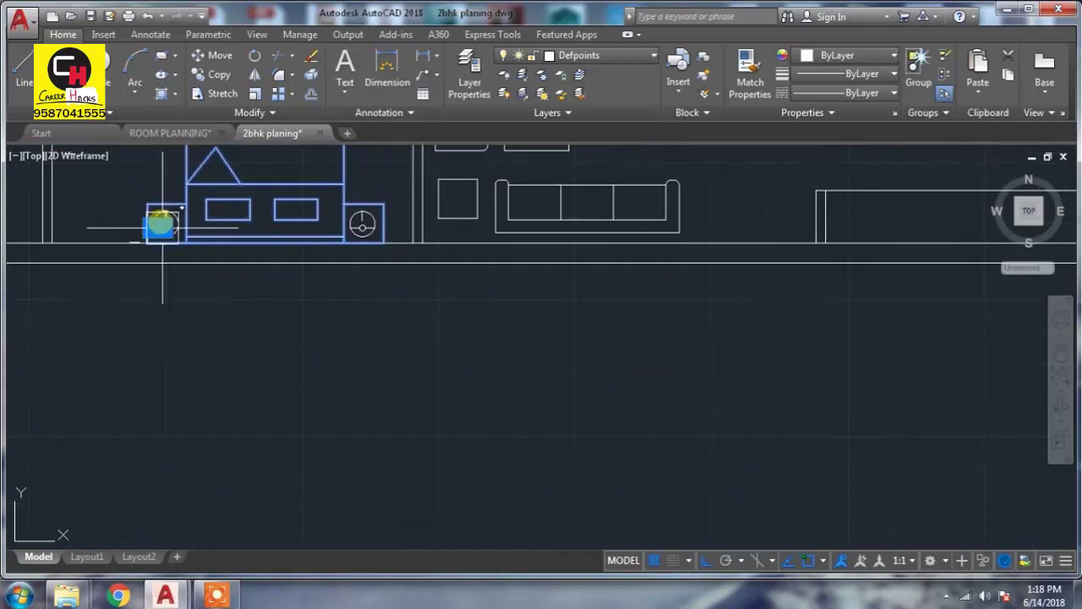
middle_drag(177, 437, 203, 549)
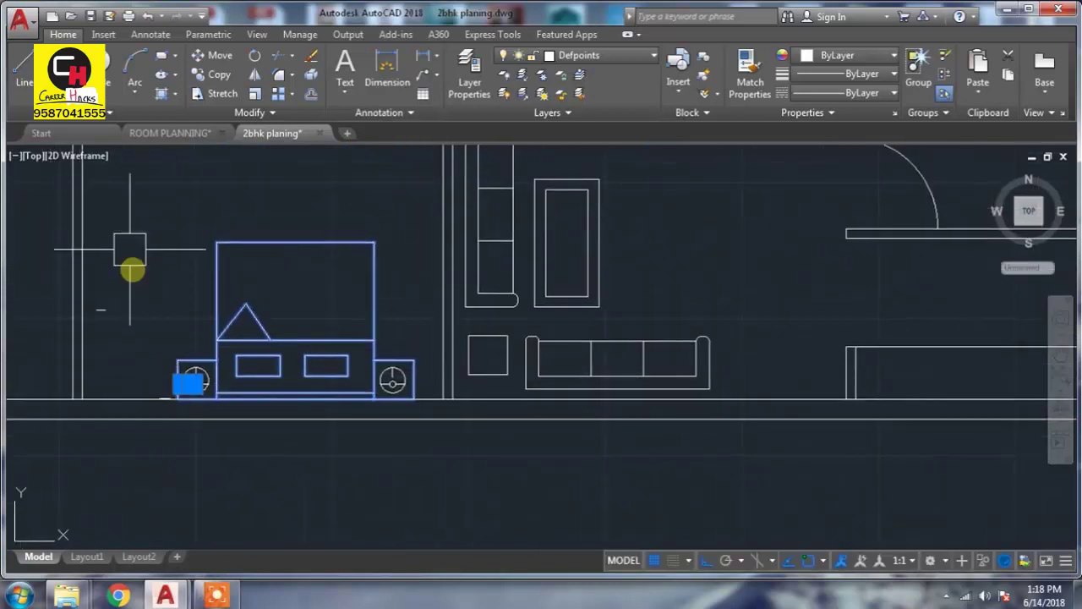
click(129, 223)
click(410, 413)
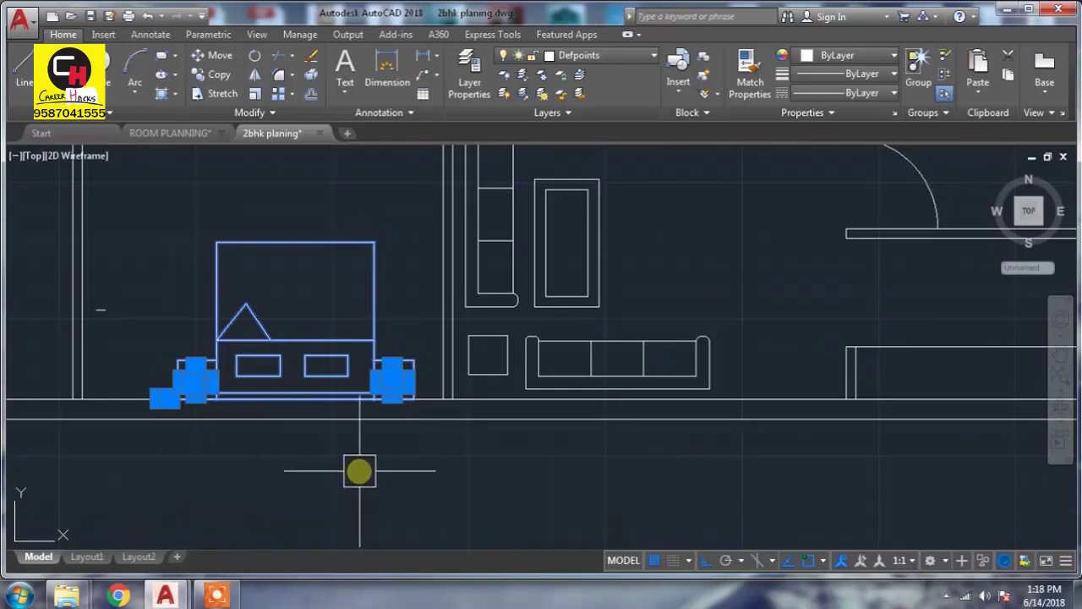
- Move the bed group further left along the bedroom's bottom wall
key(Escape)
scroll(165, 406, up, 2)
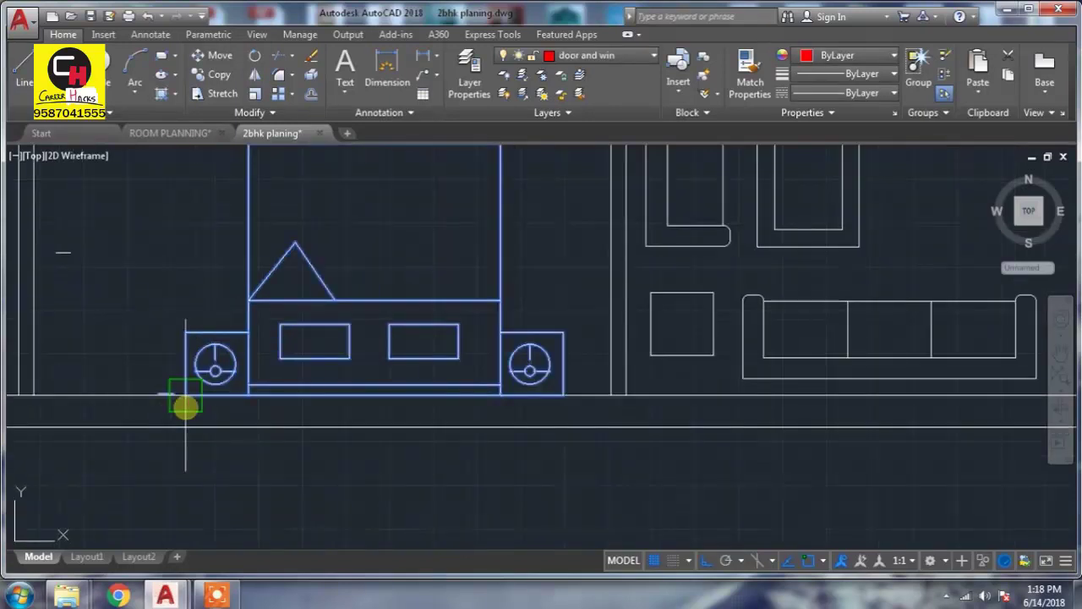
click(185, 395)
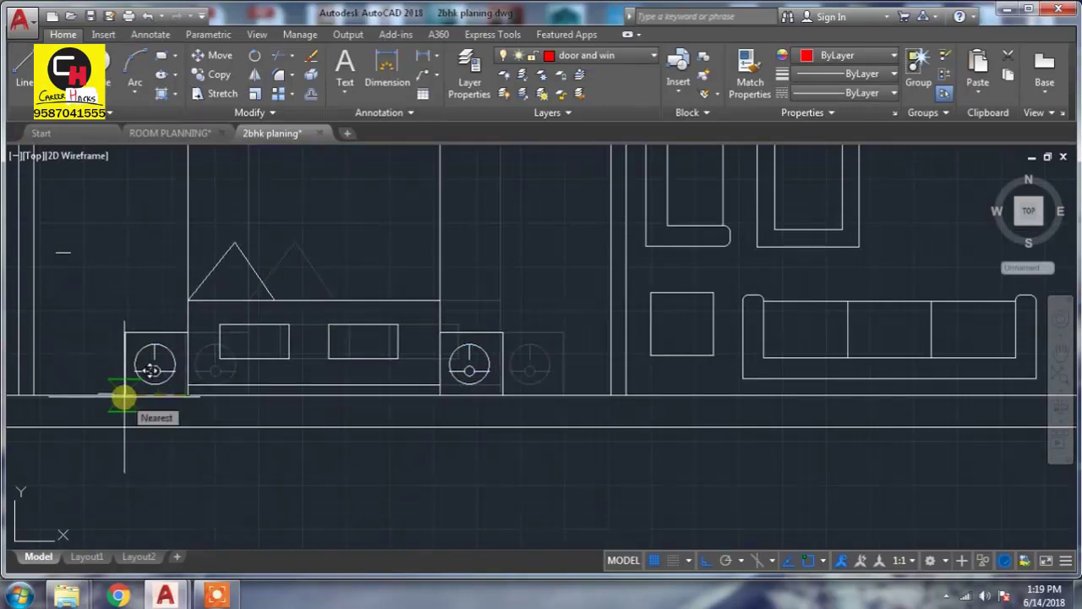
click(124, 396)
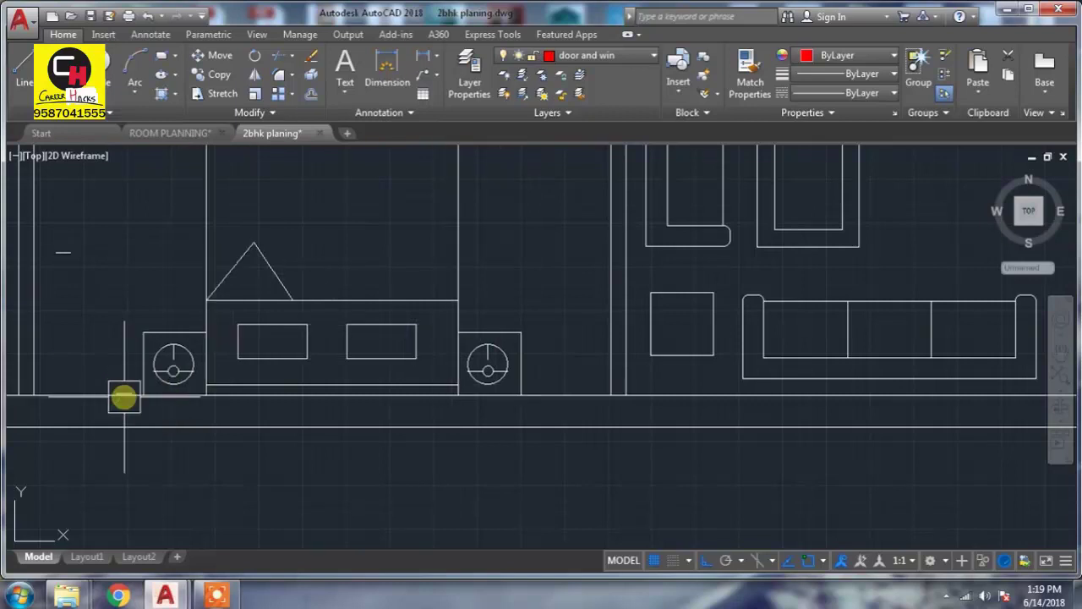
scroll(157, 396, down, 2)
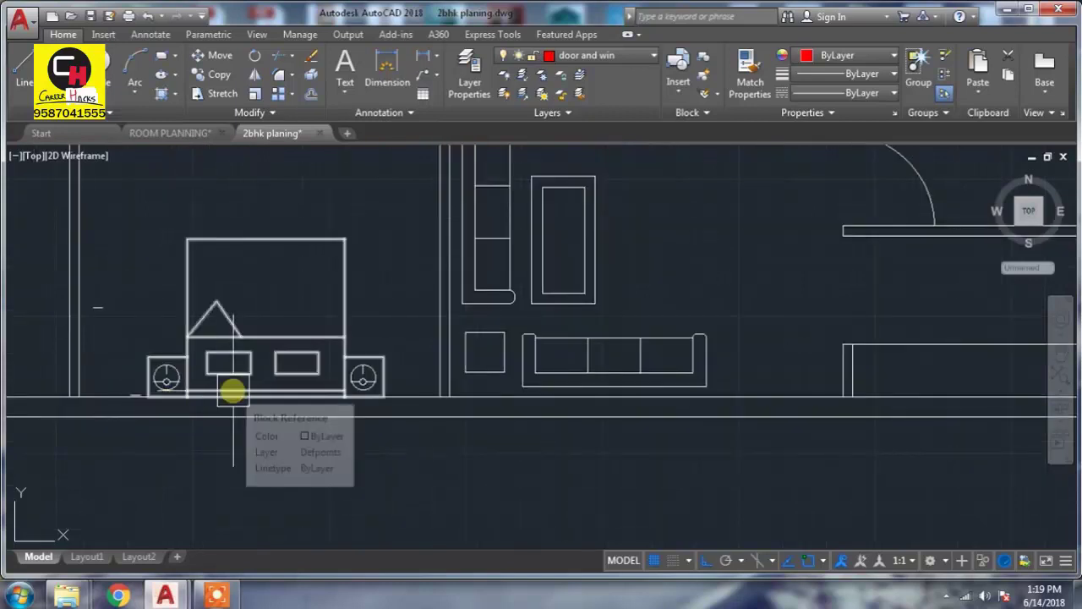
scroll(230, 389, down, 2)
scroll(283, 385, down, 2)
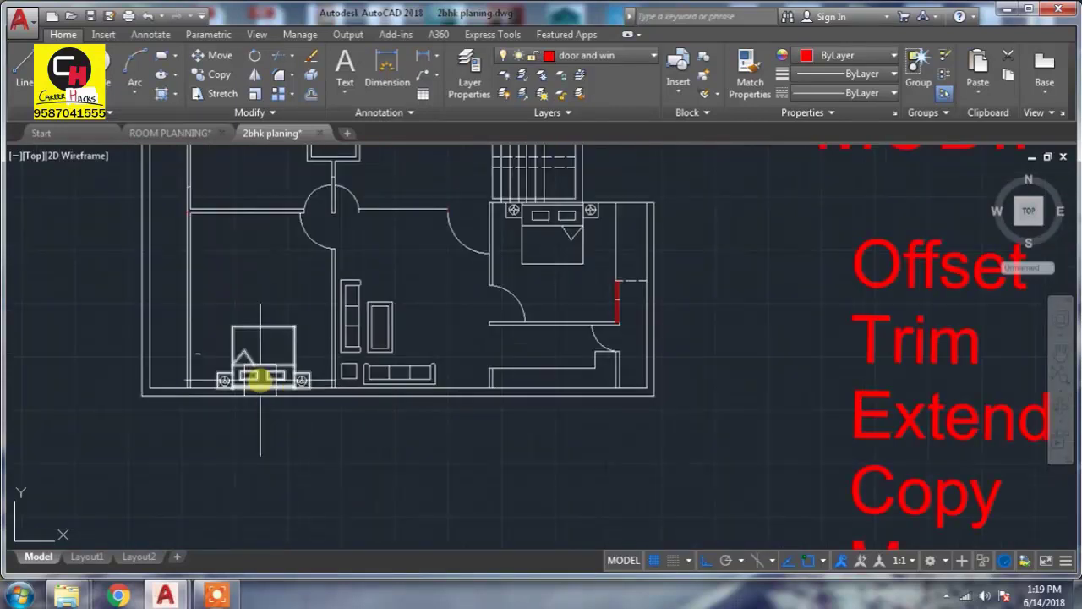
scroll(246, 372, up, 2)
- Move the window-selected bed and nightstands with M to sit clear of the bottom wall
click(184, 272)
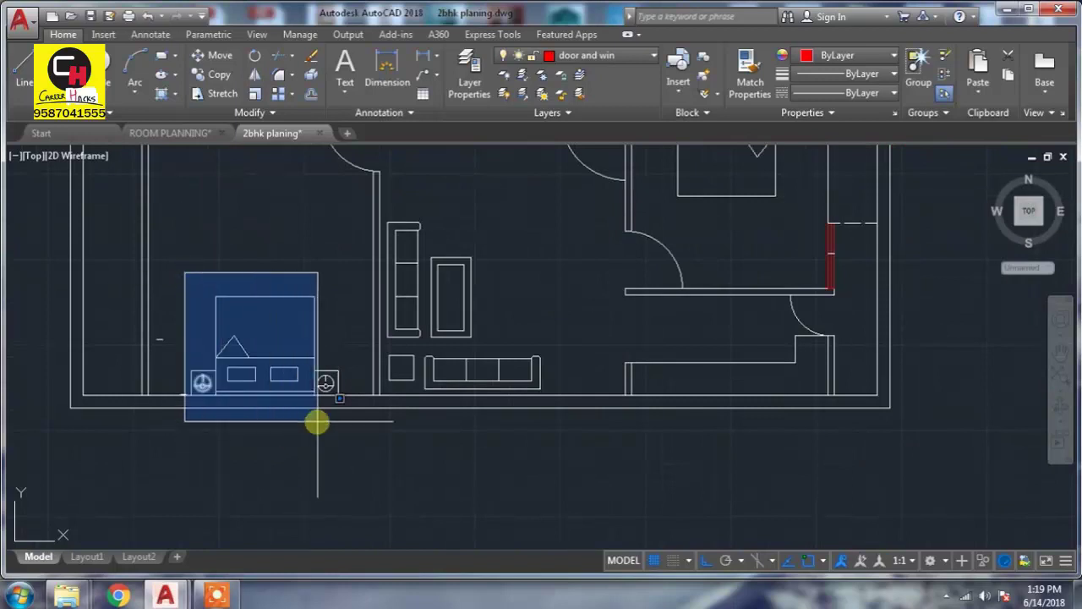
click(341, 423)
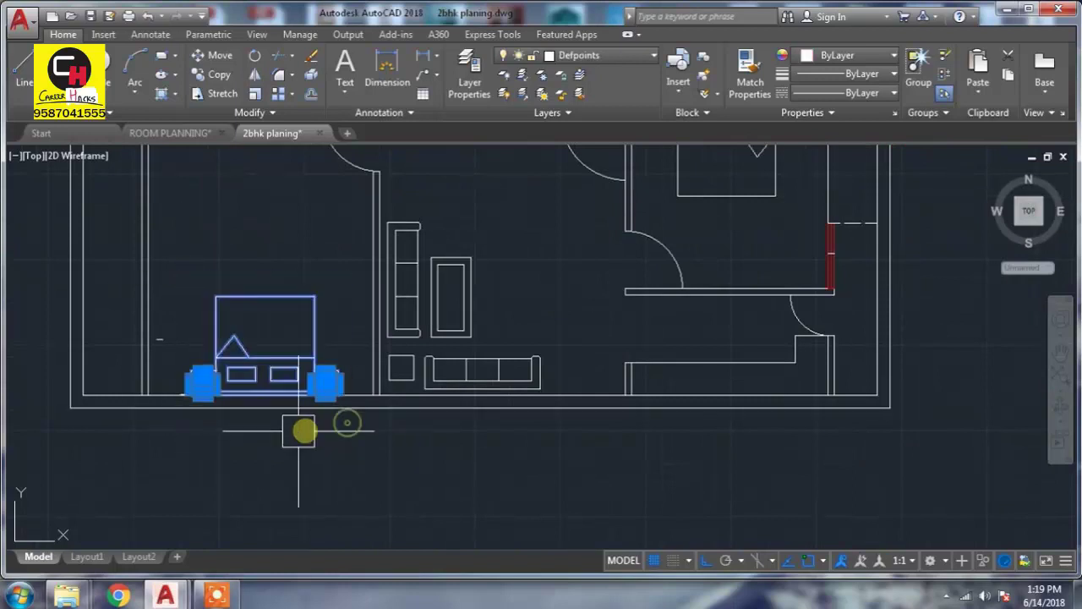
key(m)
key(Return)
click(264, 390)
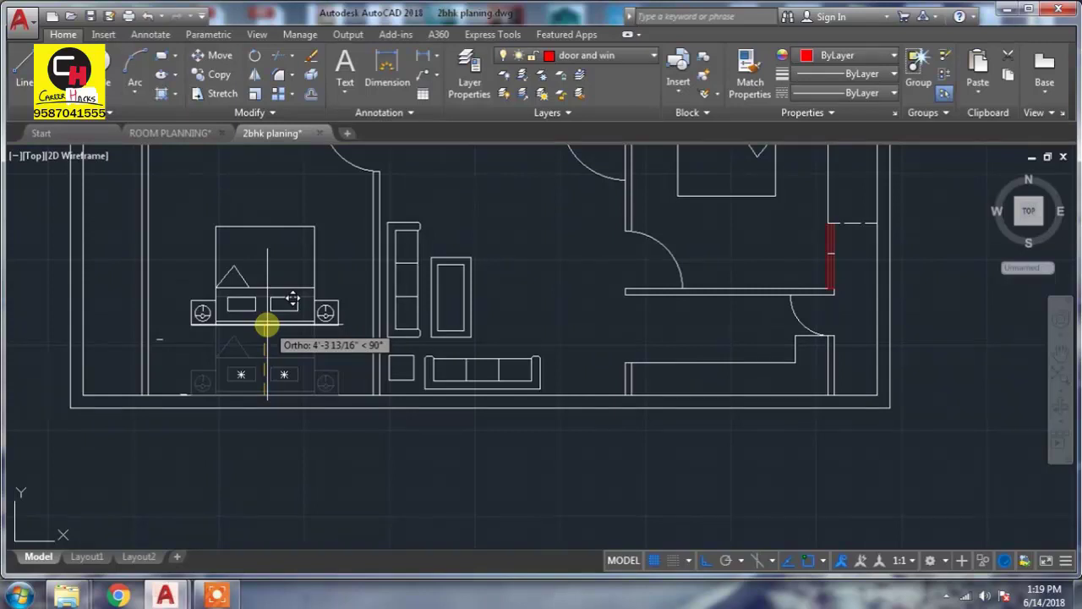
click(265, 324)
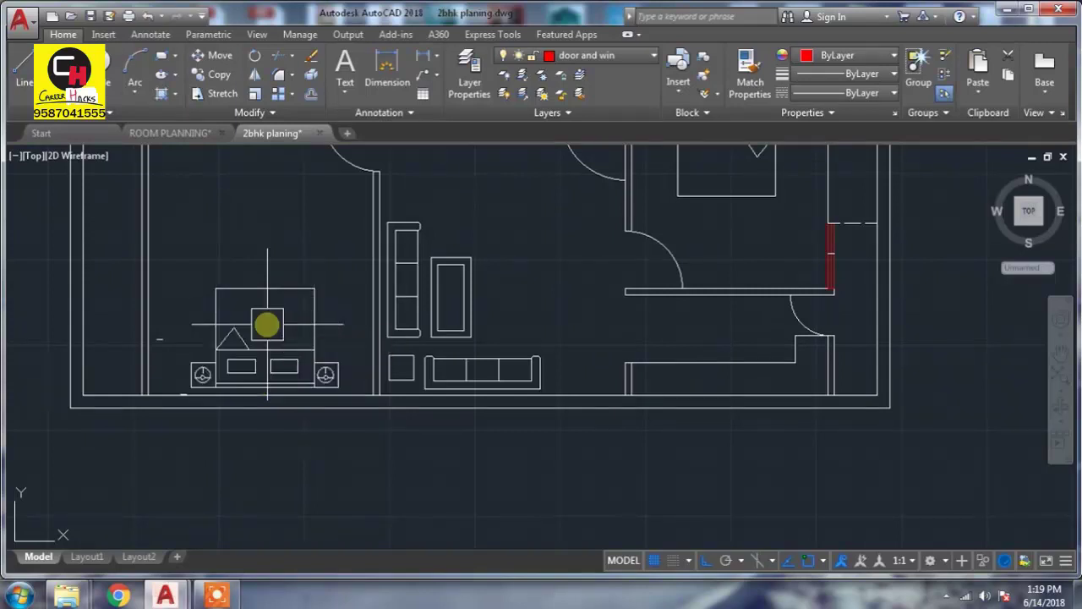
- Zoom in to check the gap between the bed and the bottom wall
scroll(264, 372, up, 2)
scroll(258, 386, up, 3)
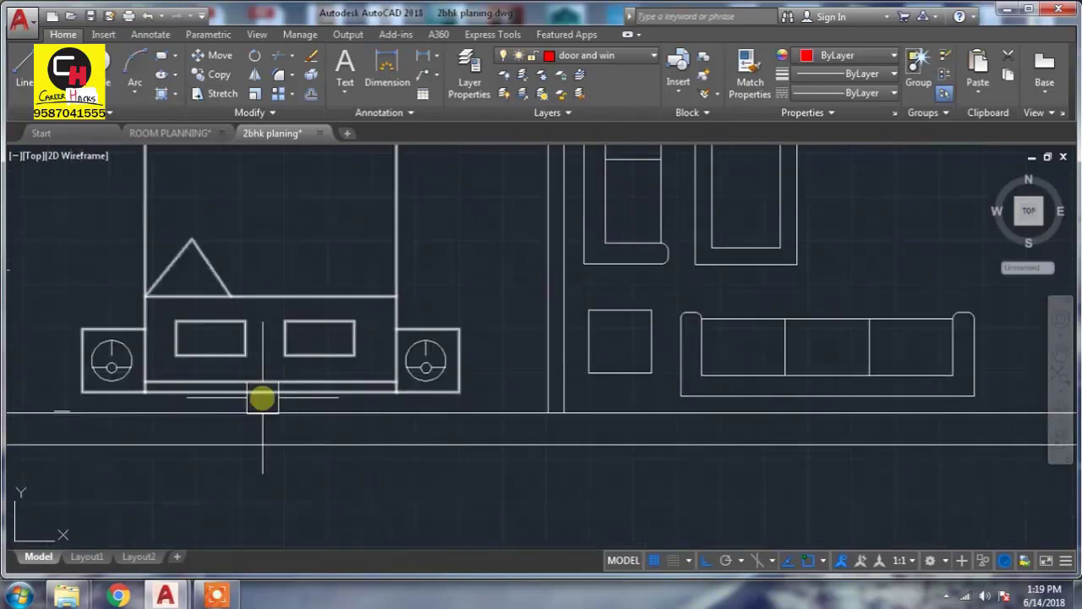
scroll(262, 402, up, 3)
scroll(363, 397, down, 2)
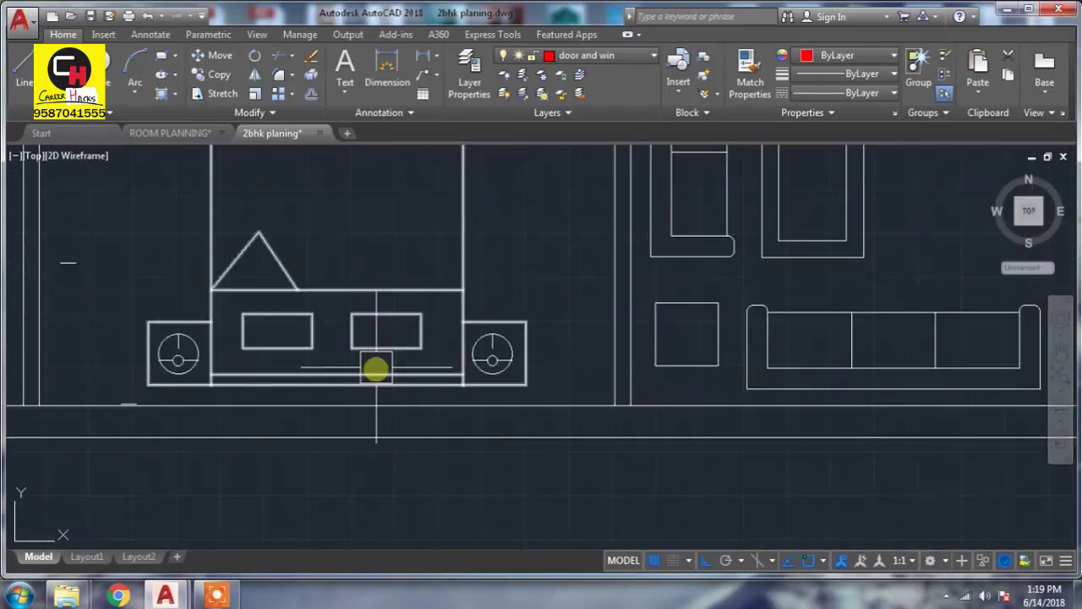
scroll(378, 368, down, 1)
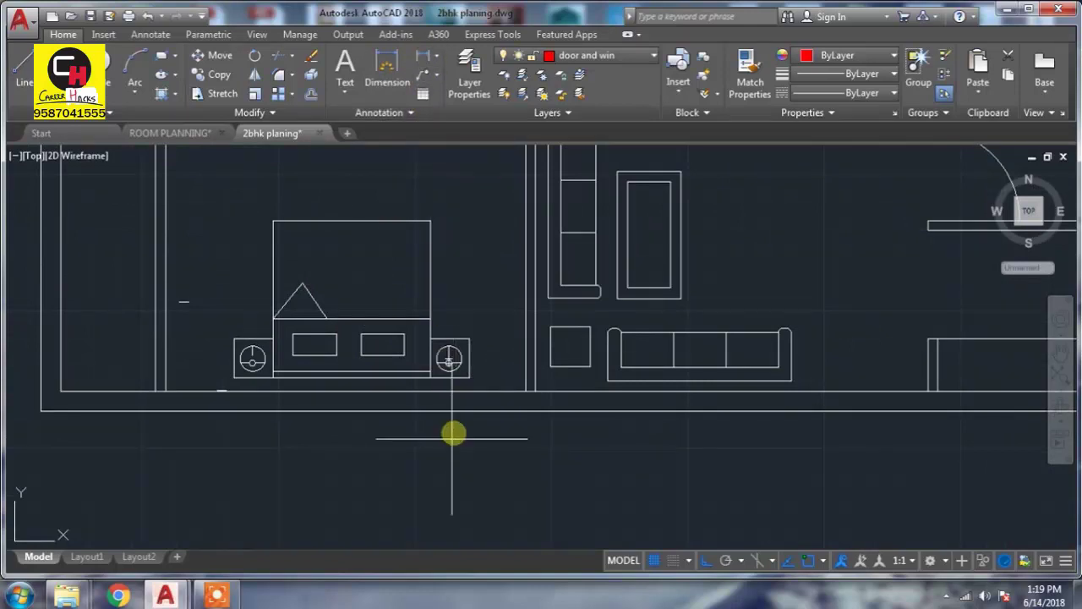
scroll(454, 433, up, 3)
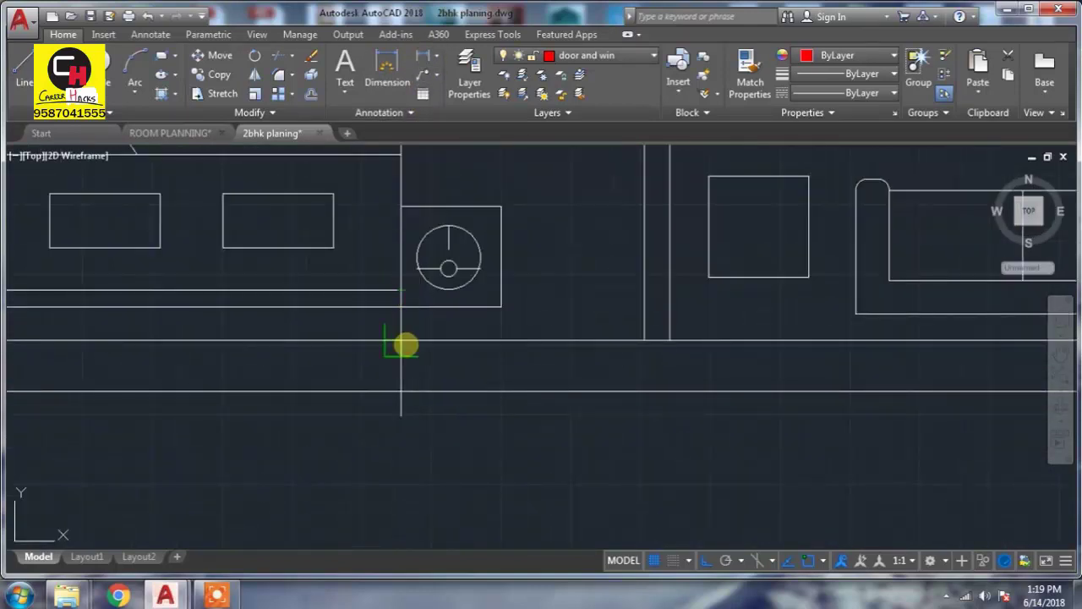
click(366, 344)
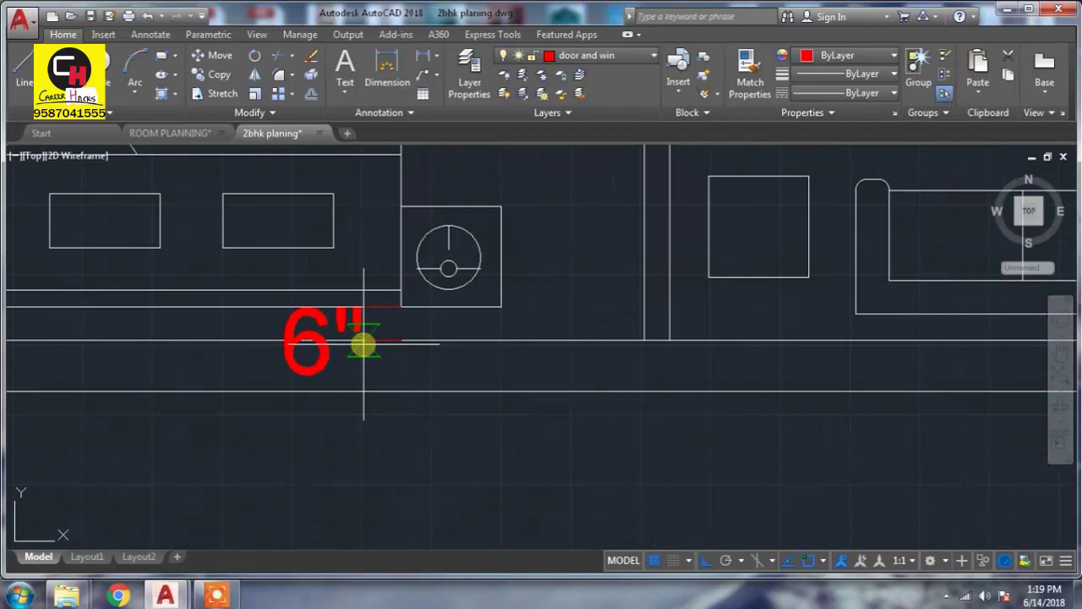
scroll(422, 380, down, 2)
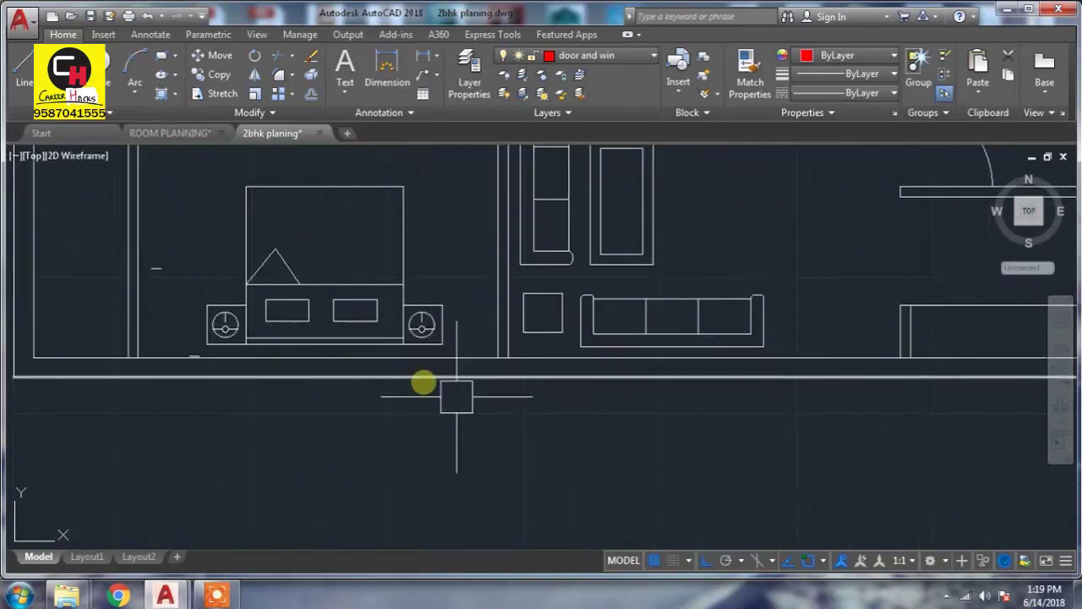
scroll(573, 435, down, 2)
scroll(607, 455, down, 2)
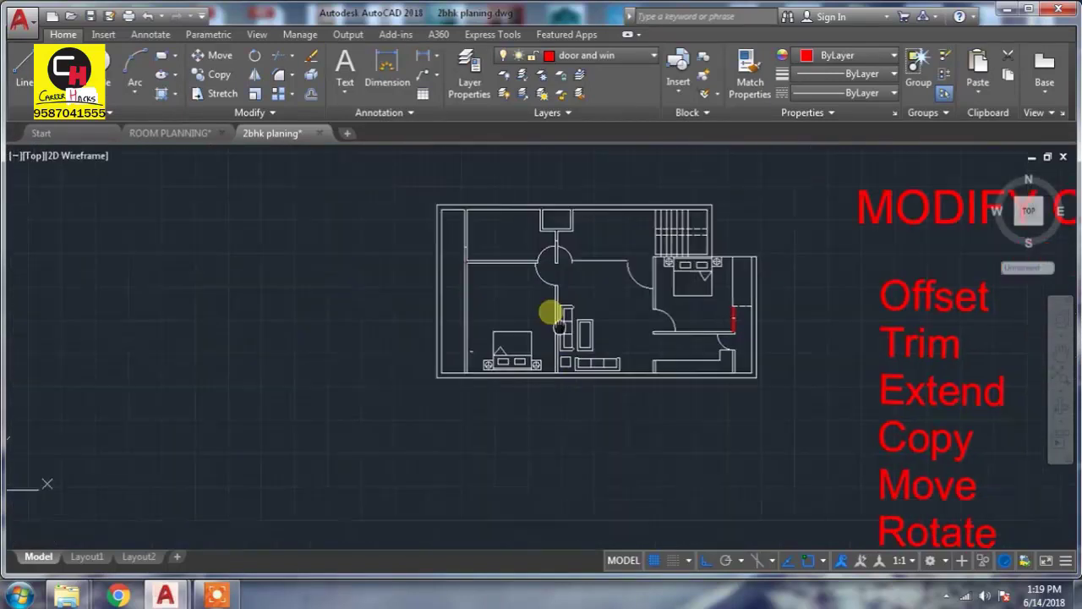
- Rotate the window-selected bed and nightstands to a vertical orientation
middle_drag(550, 310, 478, 165)
scroll(899, 420, up, 2)
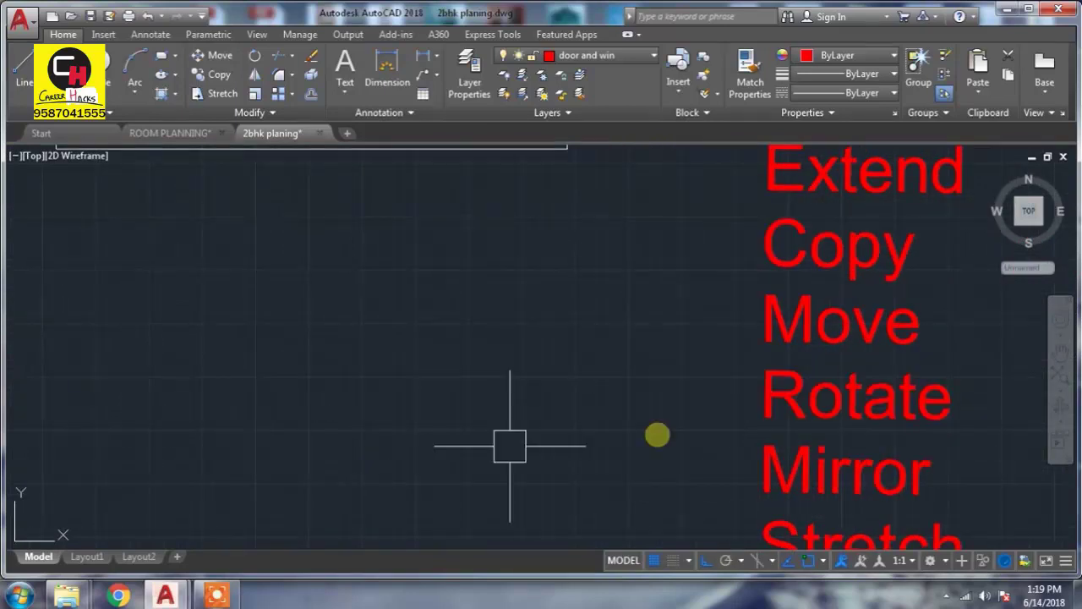
scroll(459, 442, down, 4)
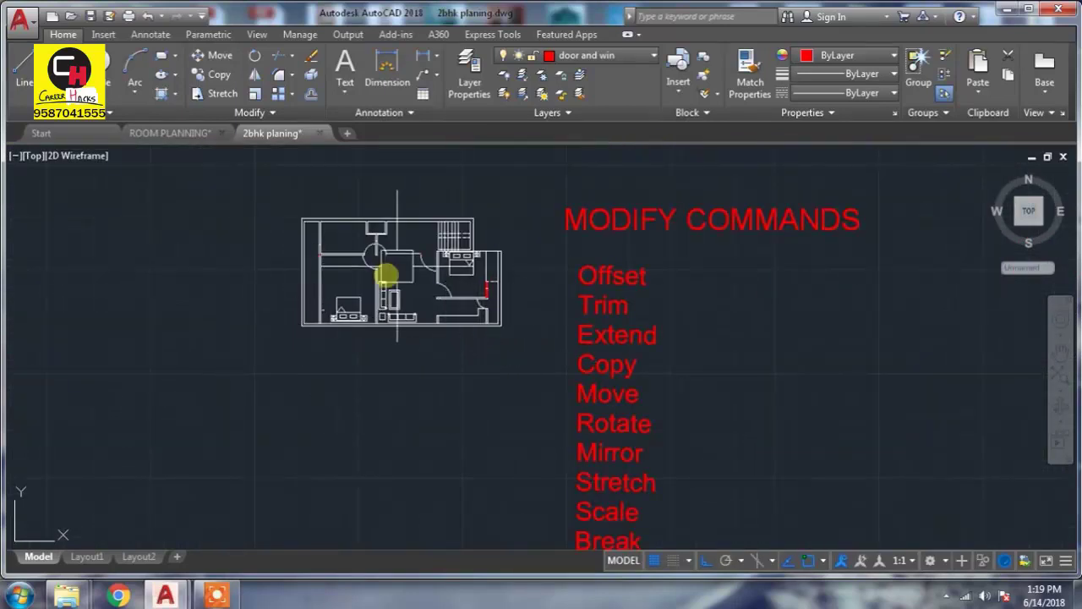
scroll(389, 272, up, 4)
scroll(347, 339, up, 1)
scroll(321, 342, down, 1)
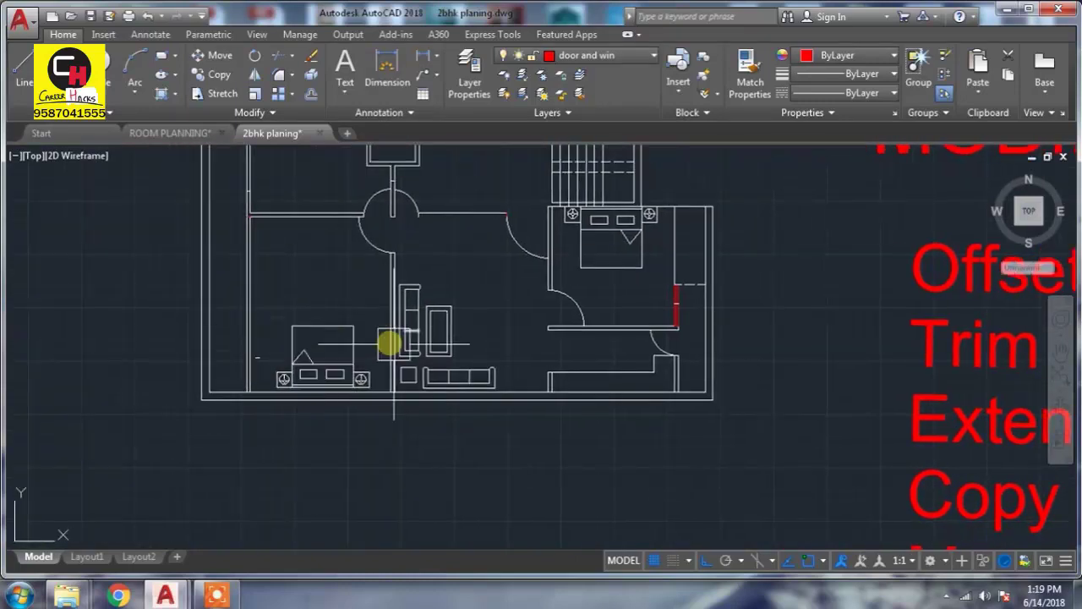
scroll(292, 365, up, 4)
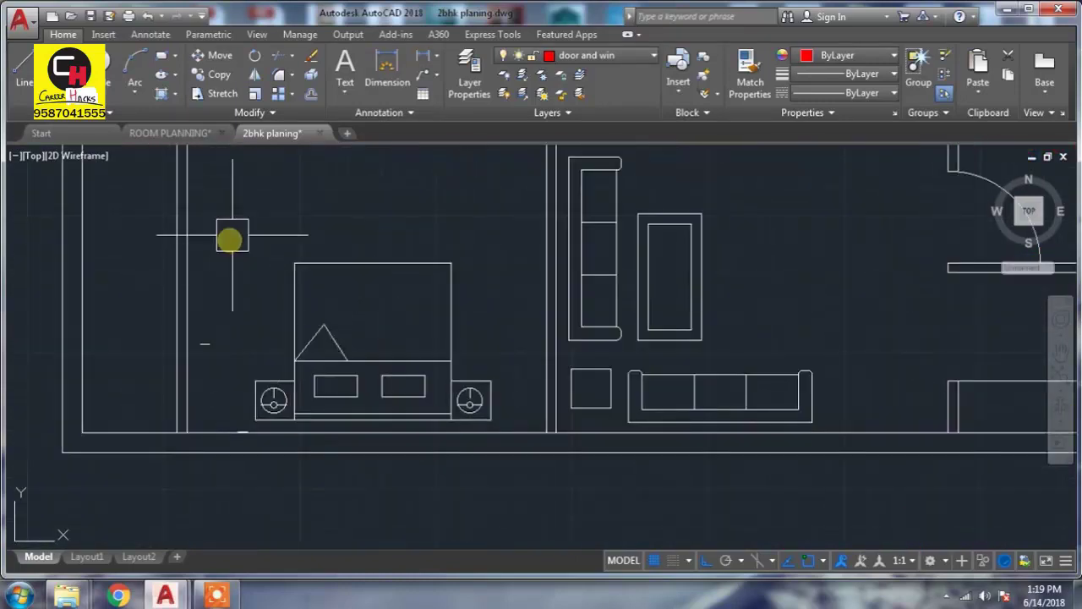
click(242, 218)
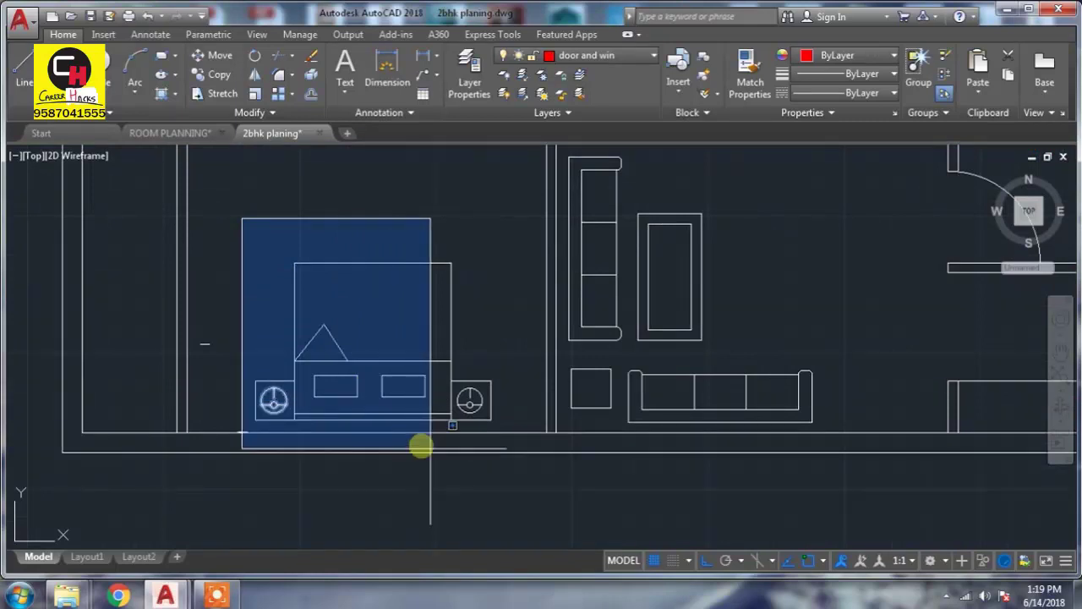
click(504, 437)
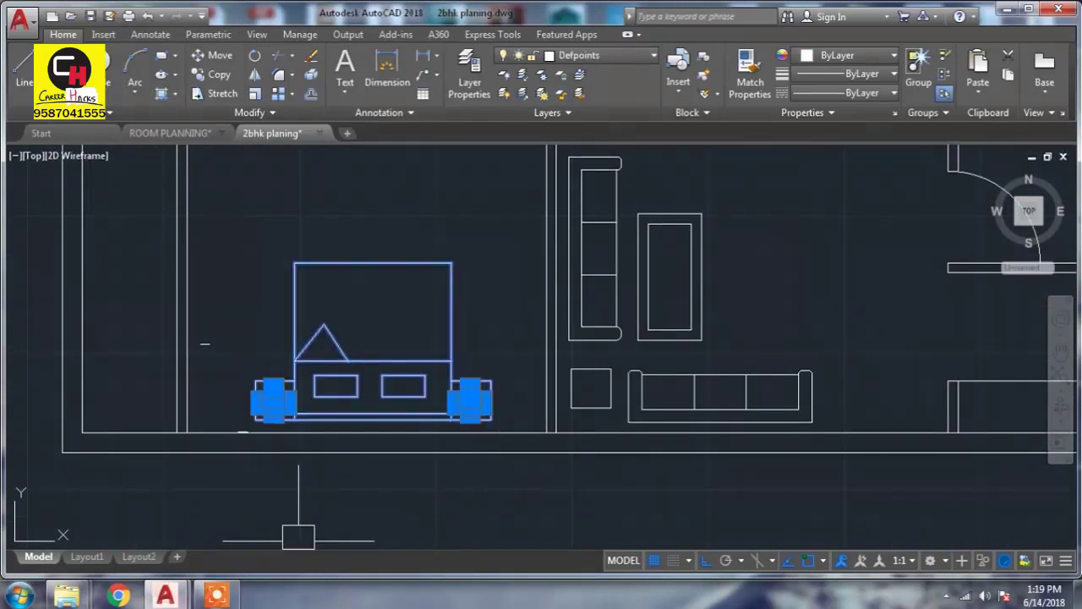
key(Escape)
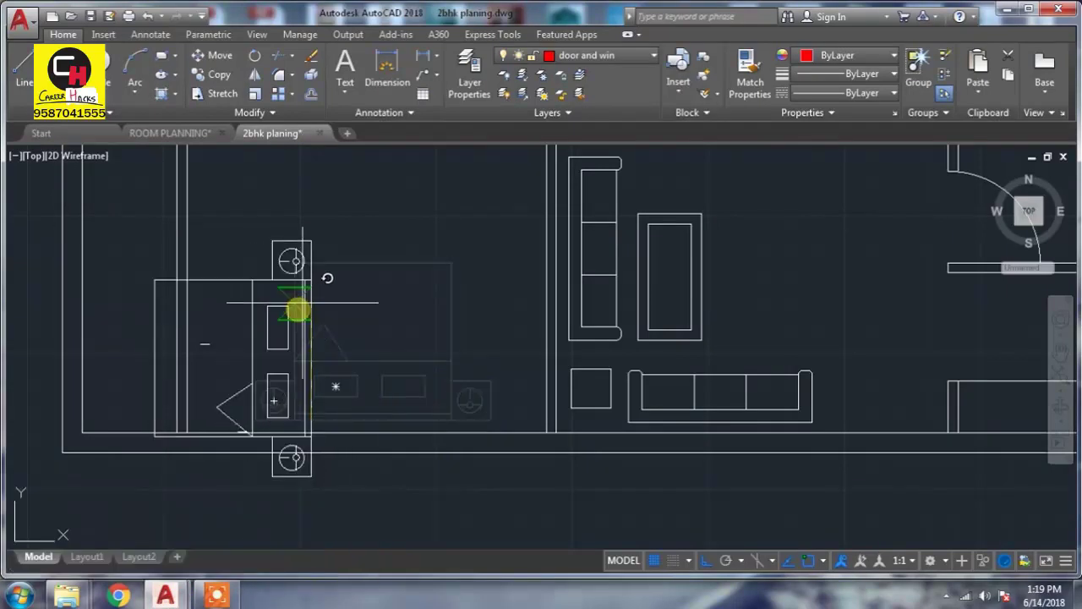
click(407, 417)
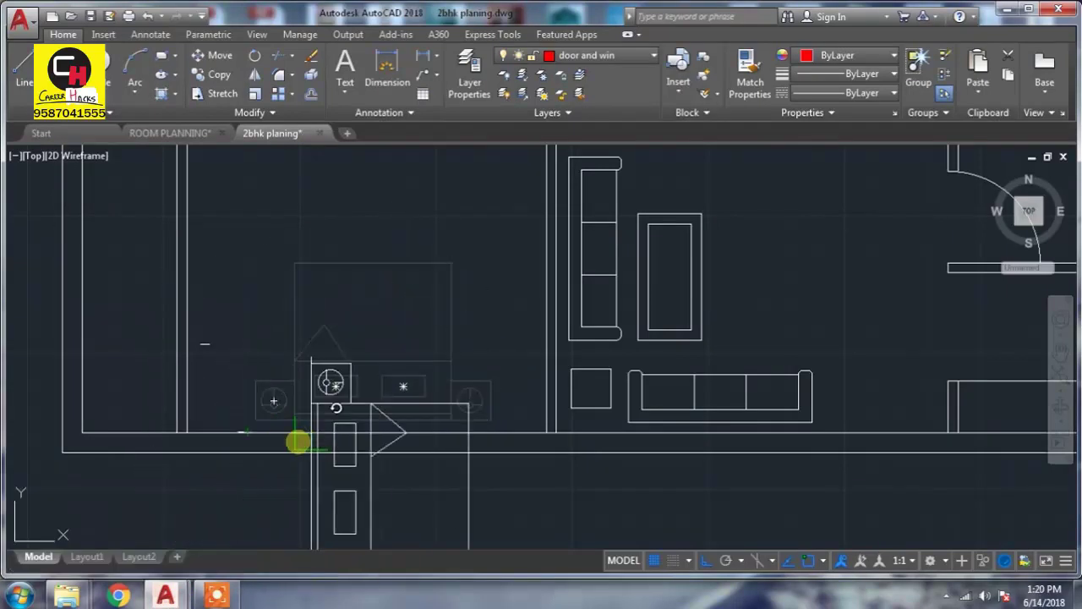
click(319, 414)
- Move the rotated bed to the snapped midpoint against the bedroom's left wall
middle_drag(320, 411, 338, 307)
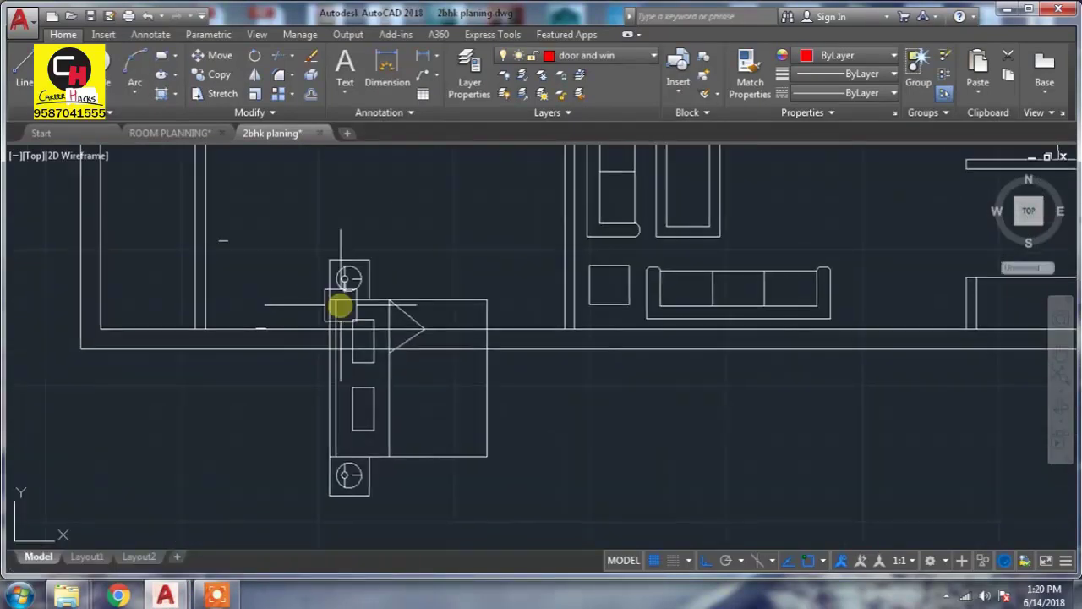
drag(266, 228, 530, 542)
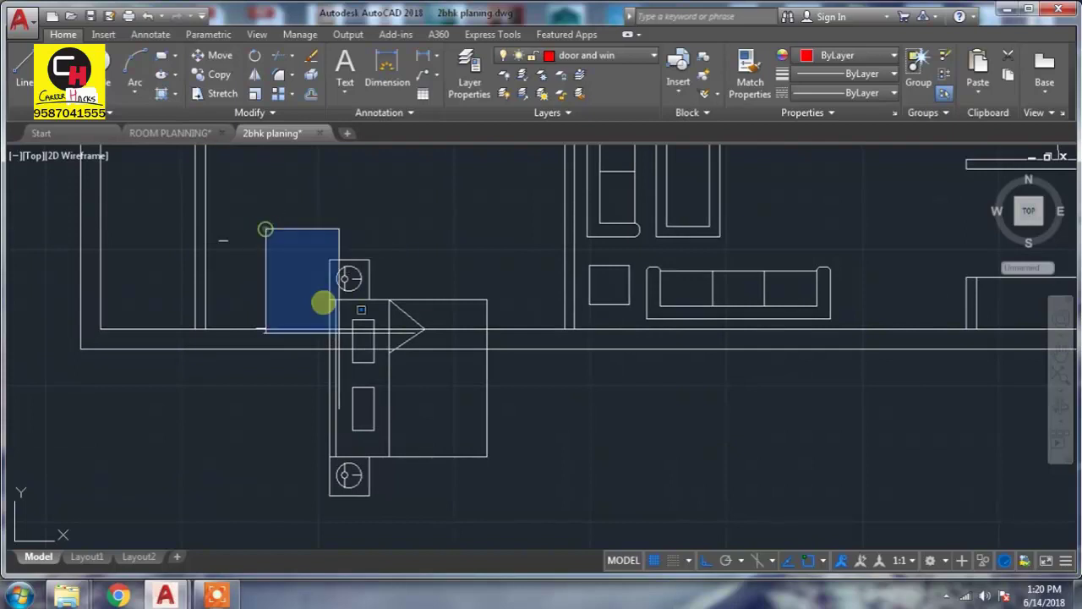
click(529, 542)
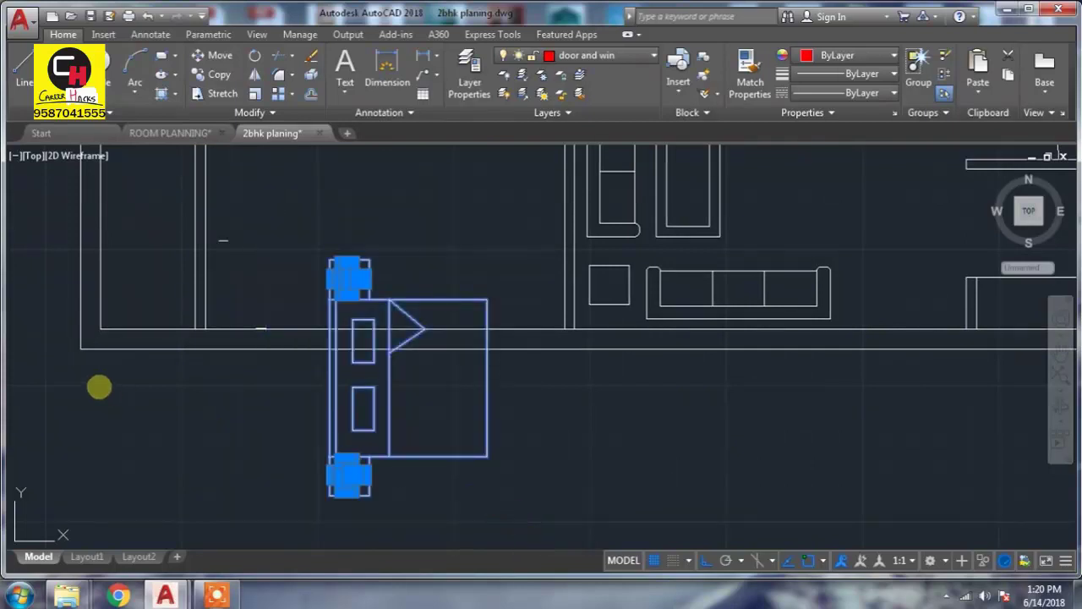
key(Escape)
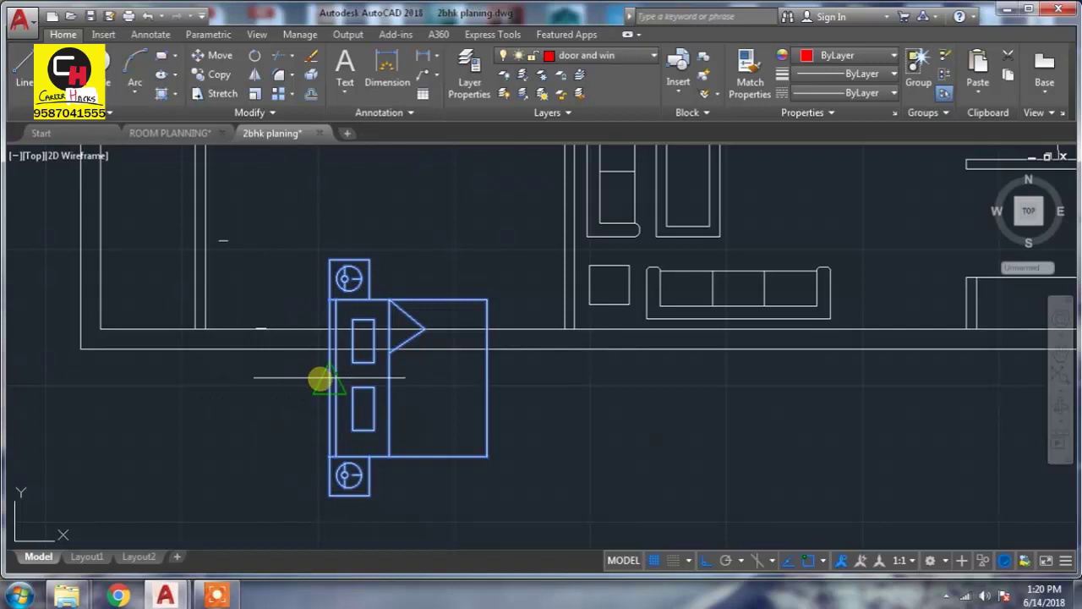
scroll(301, 258, up, 1)
scroll(322, 374, down, 1)
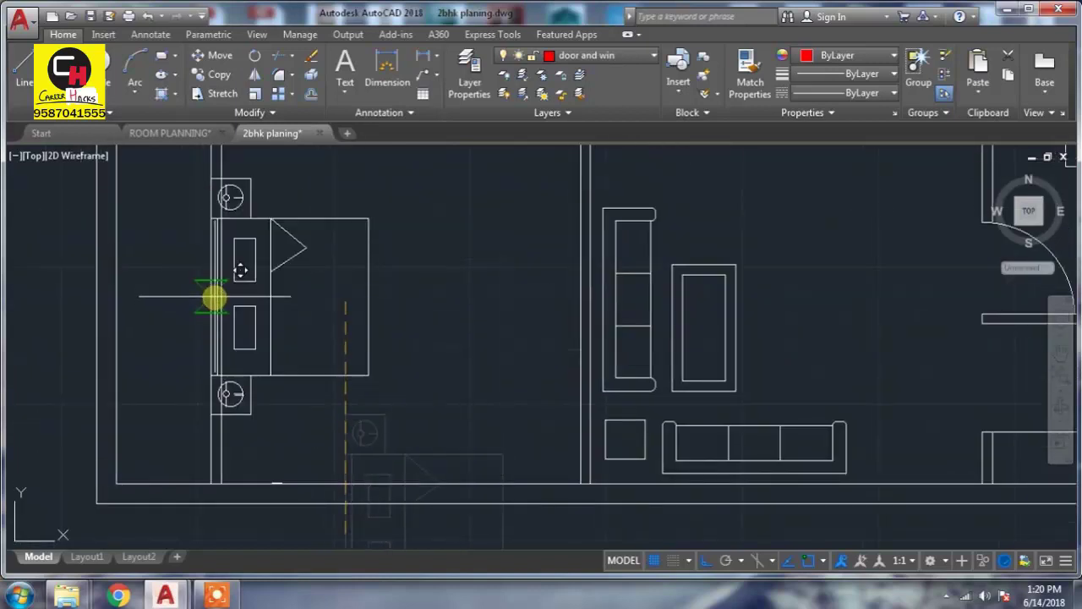
click(221, 262)
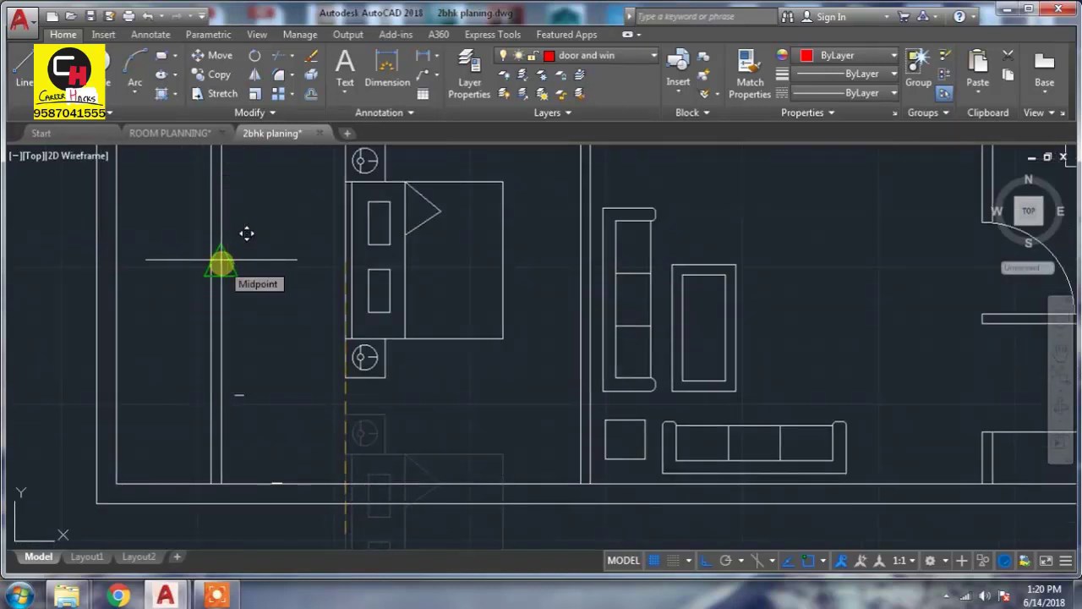
click(220, 263)
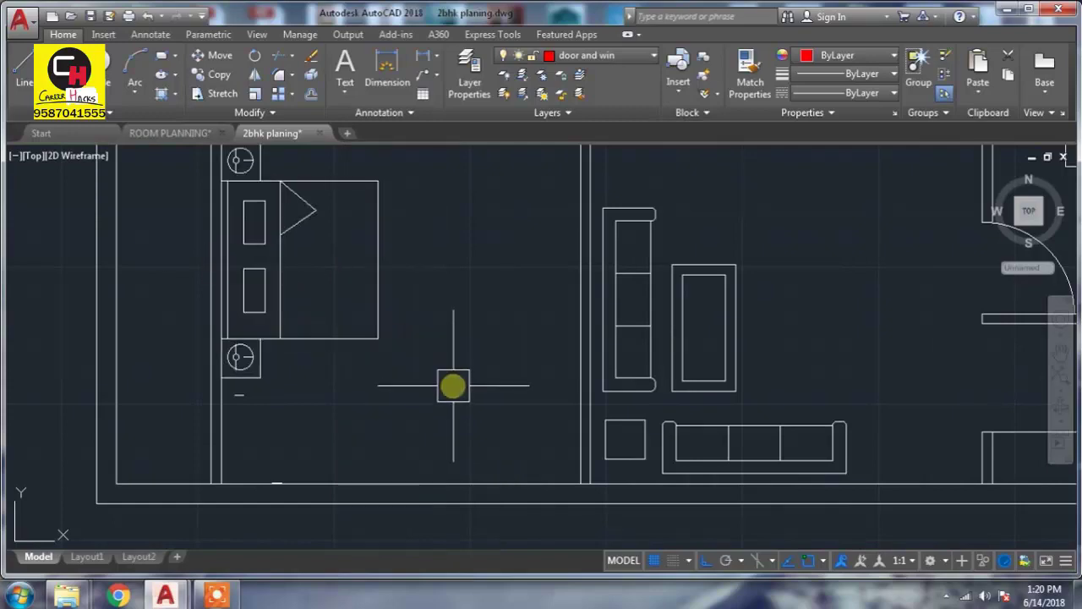
- Zoom out and pan to bring the MODIFY COMMANDS list into view
scroll(452, 382, down, 1)
scroll(466, 449, down, 2)
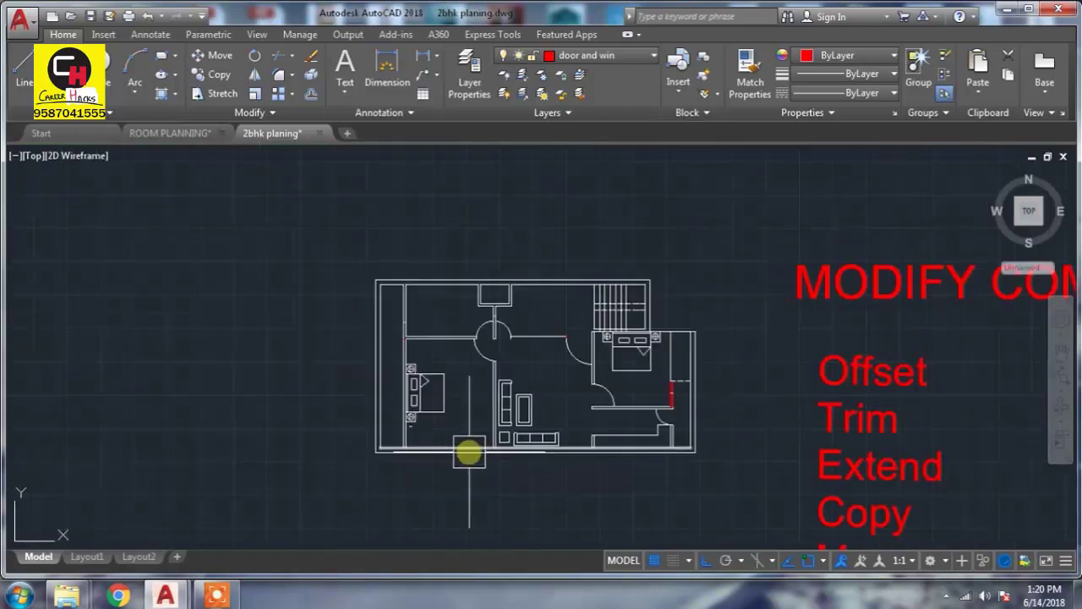
scroll(539, 486, down, 1)
middle_drag(623, 527, 571, 394)
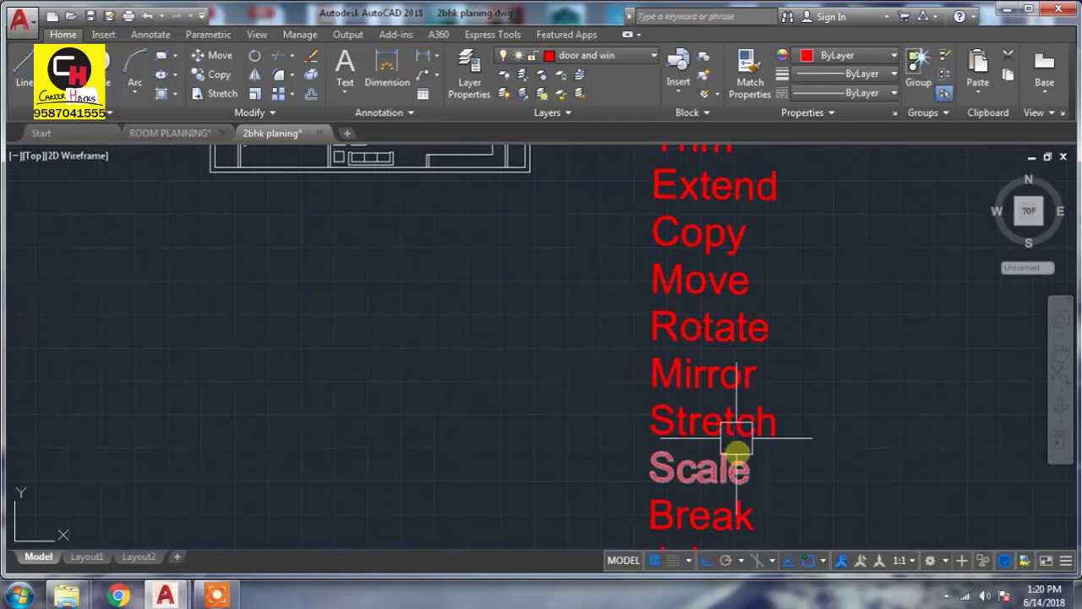
scroll(719, 396, up, 1)
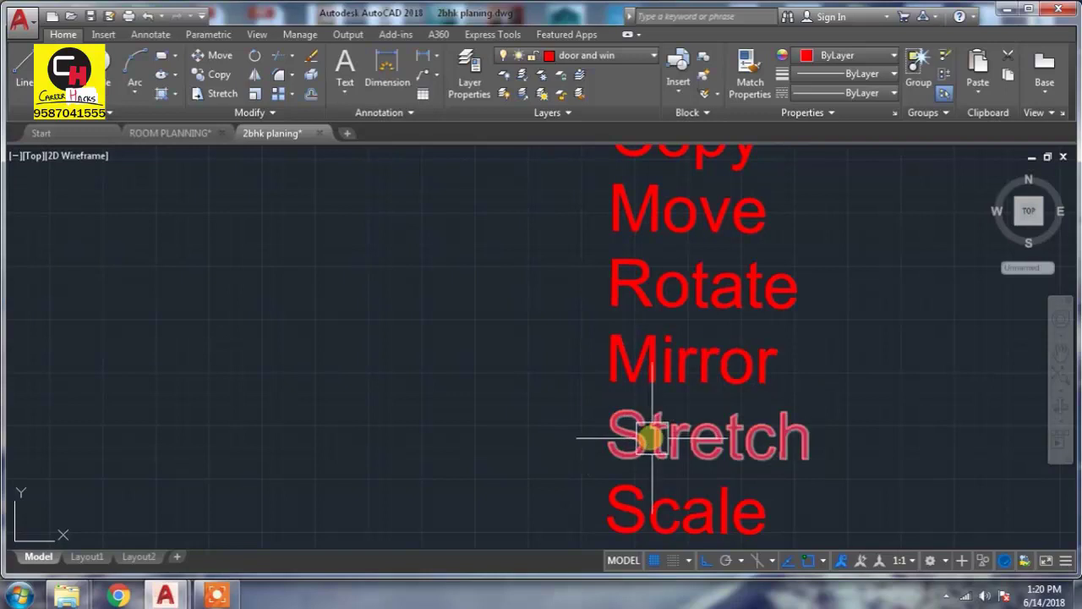
scroll(668, 435, down, 1)
middle_drag(525, 309, 495, 437)
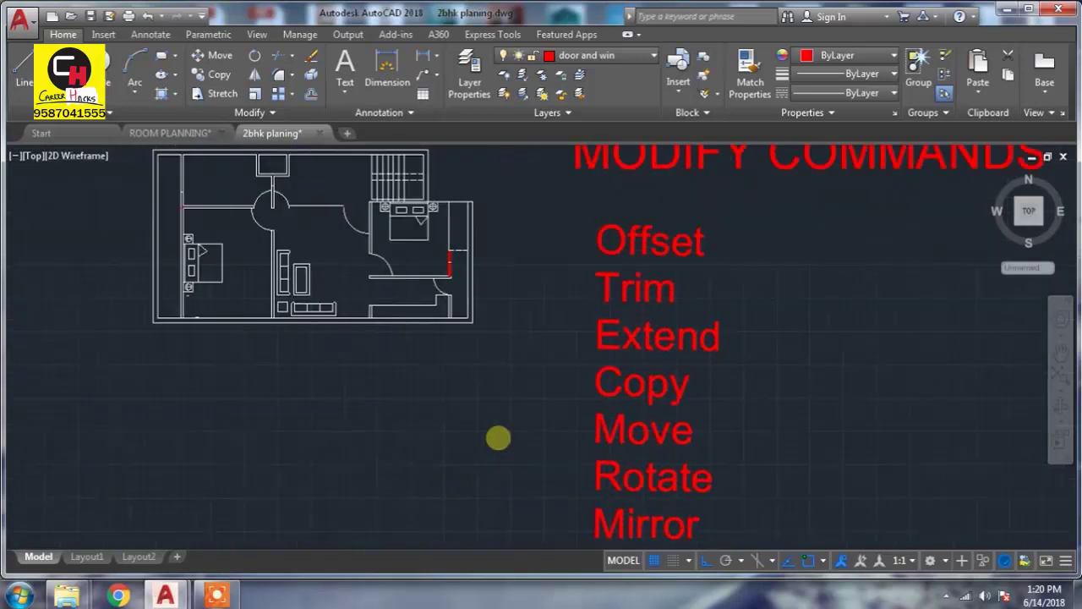
middle_drag(486, 396, 502, 444)
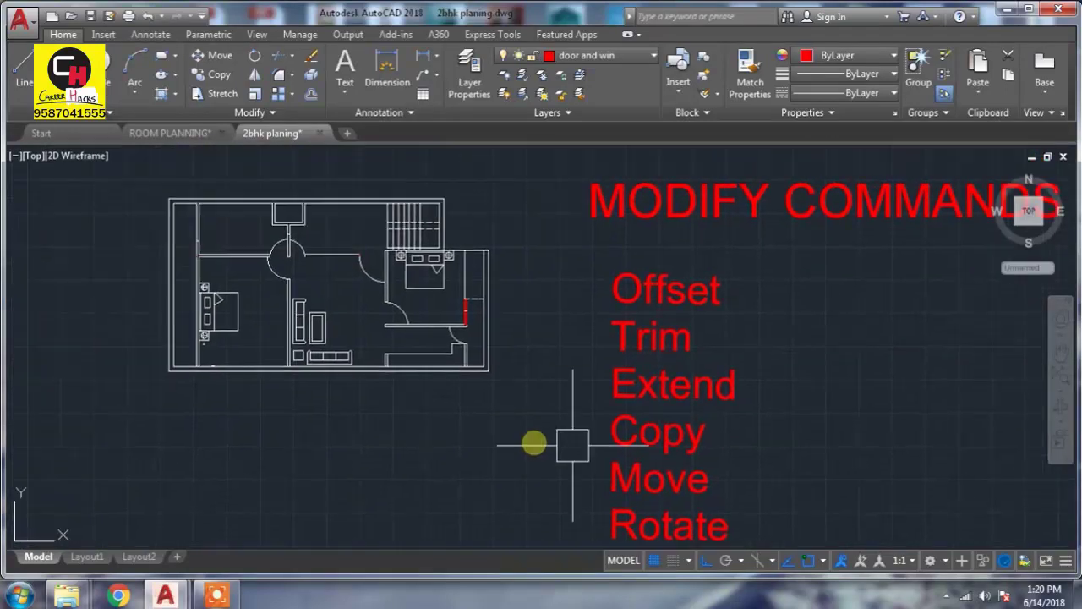
click(520, 491)
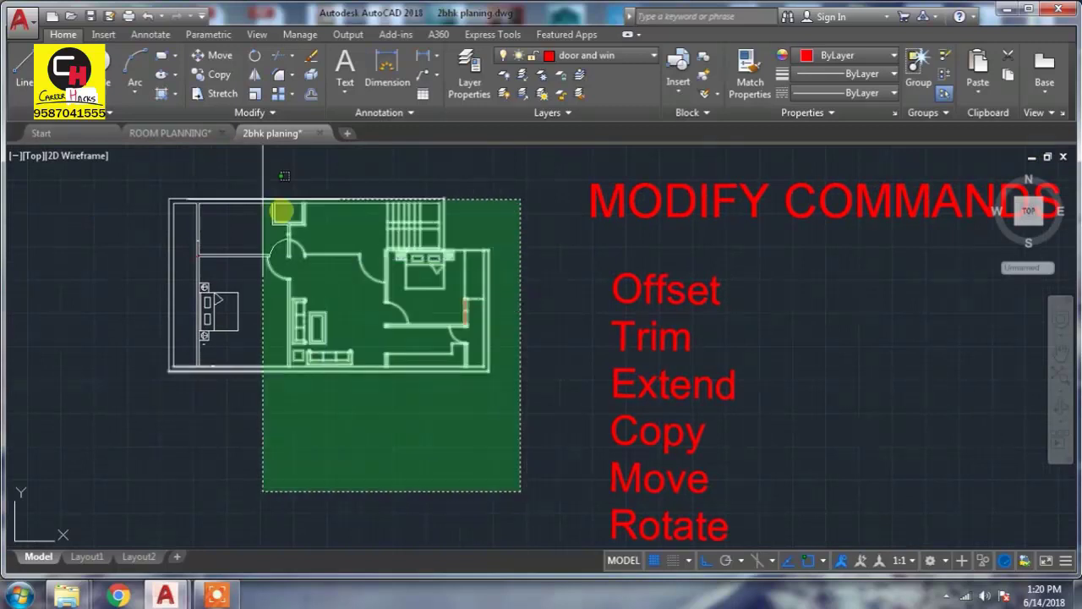
click(127, 173)
middle_drag(285, 278, 300, 308)
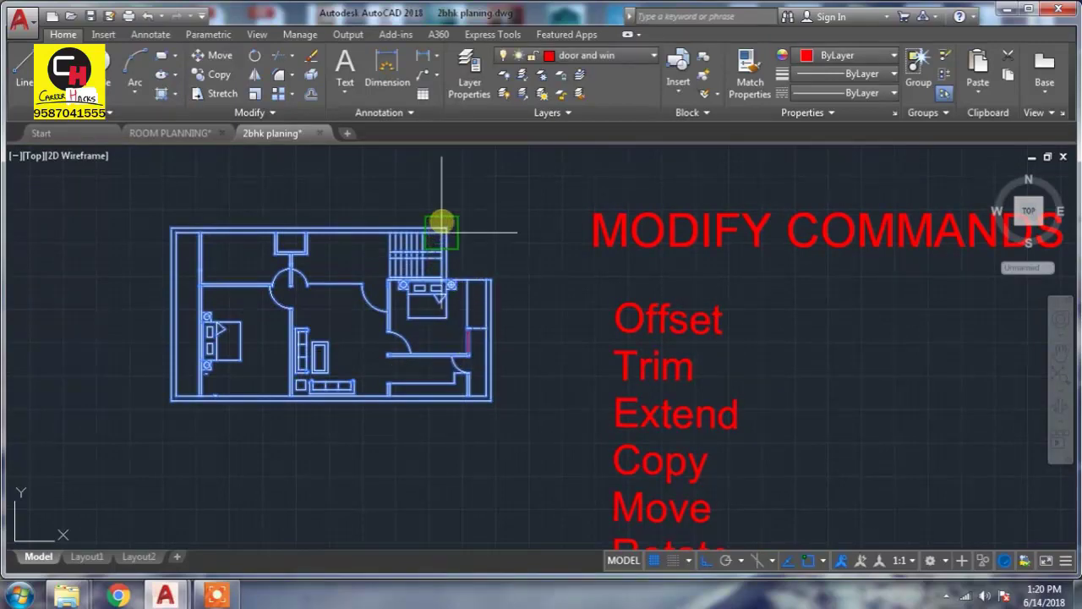
scroll(441, 222, up, 4)
click(447, 243)
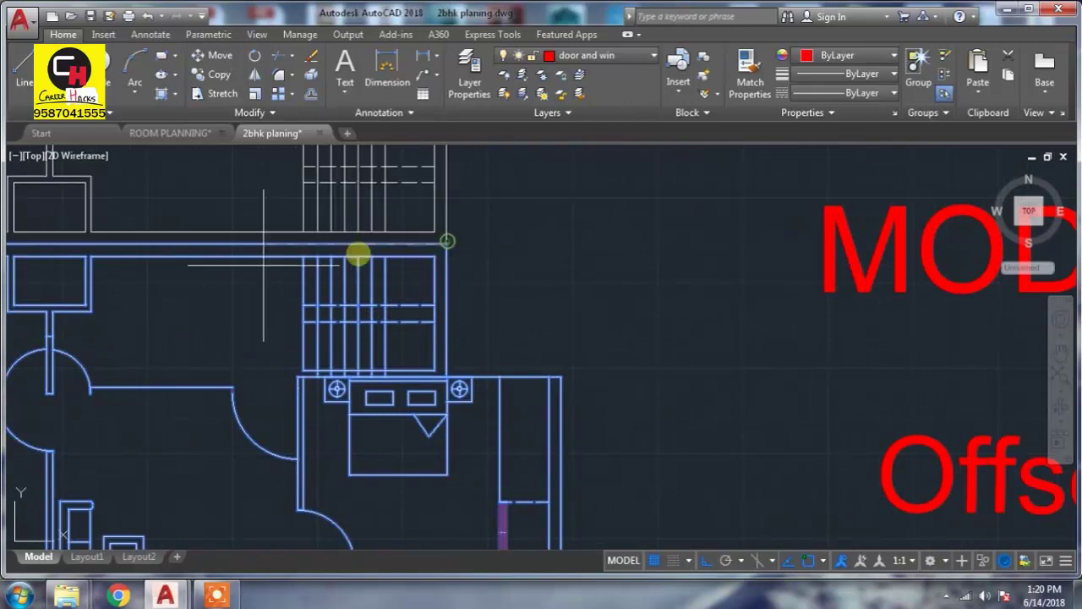
scroll(358, 247, down, 5)
scroll(115, 268, up, 6)
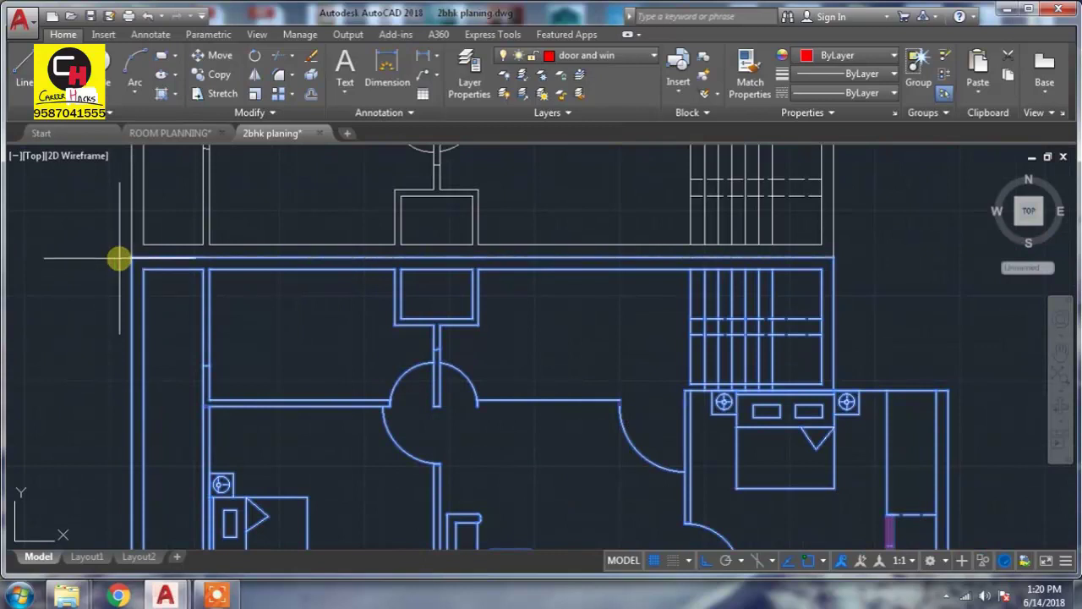
scroll(241, 285, down, 2)
key(Escape)
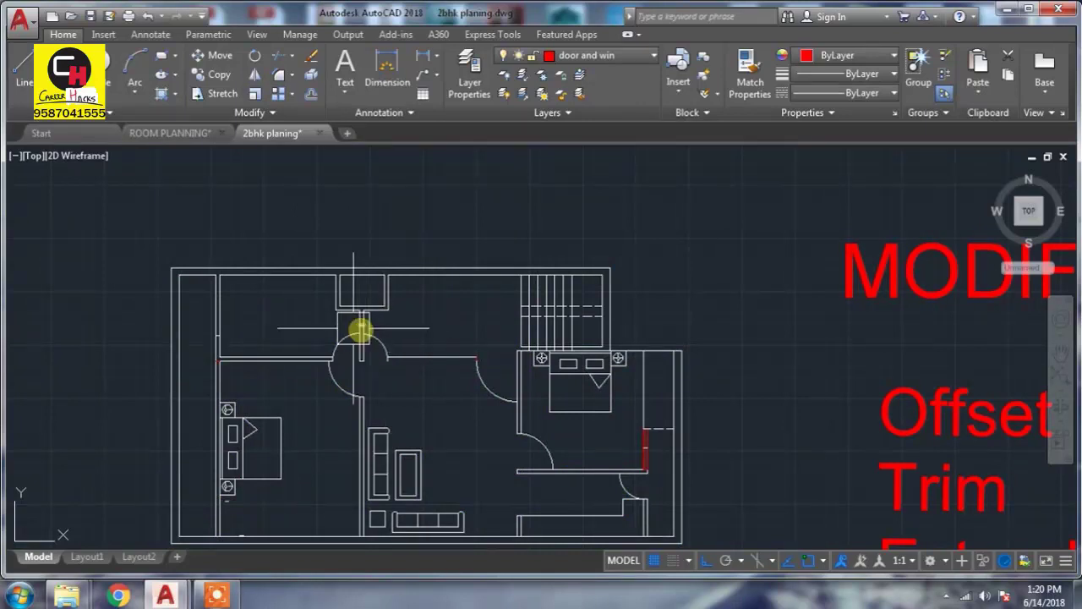
middle_drag(198, 310, 194, 286)
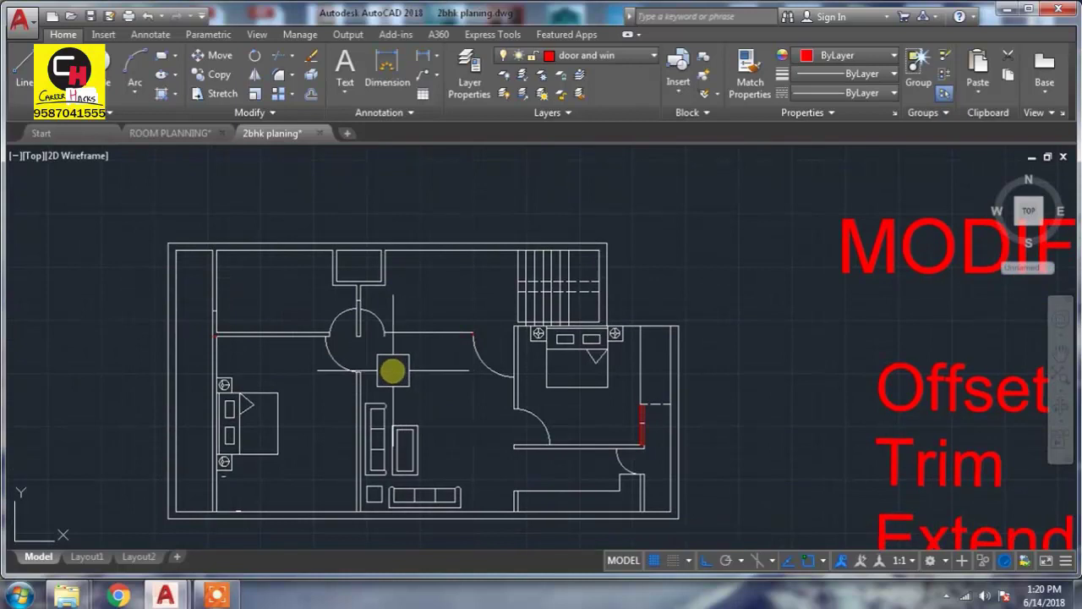
click(143, 195)
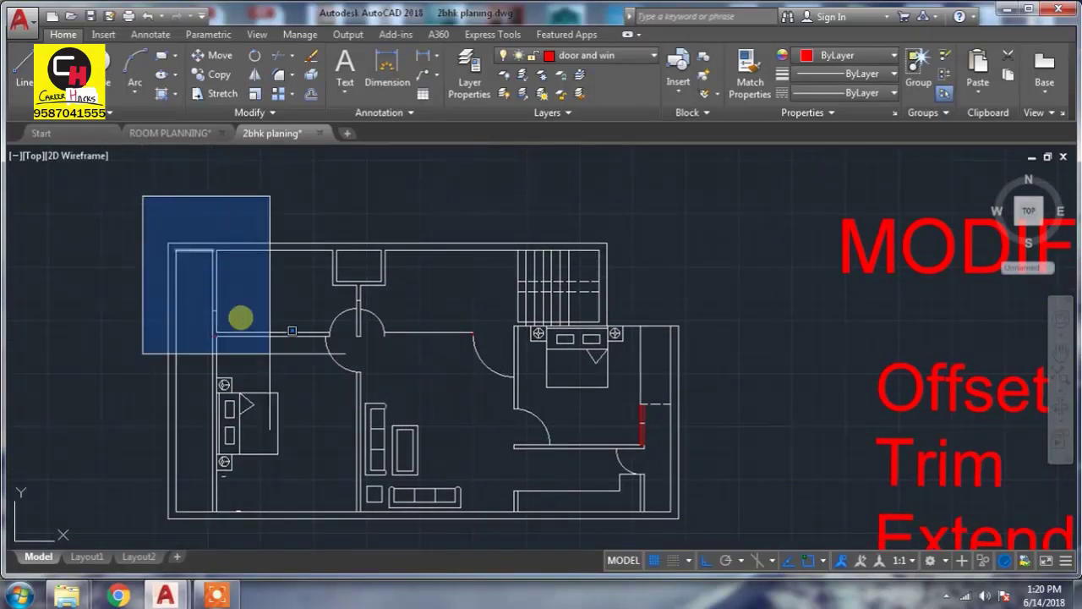
click(701, 539)
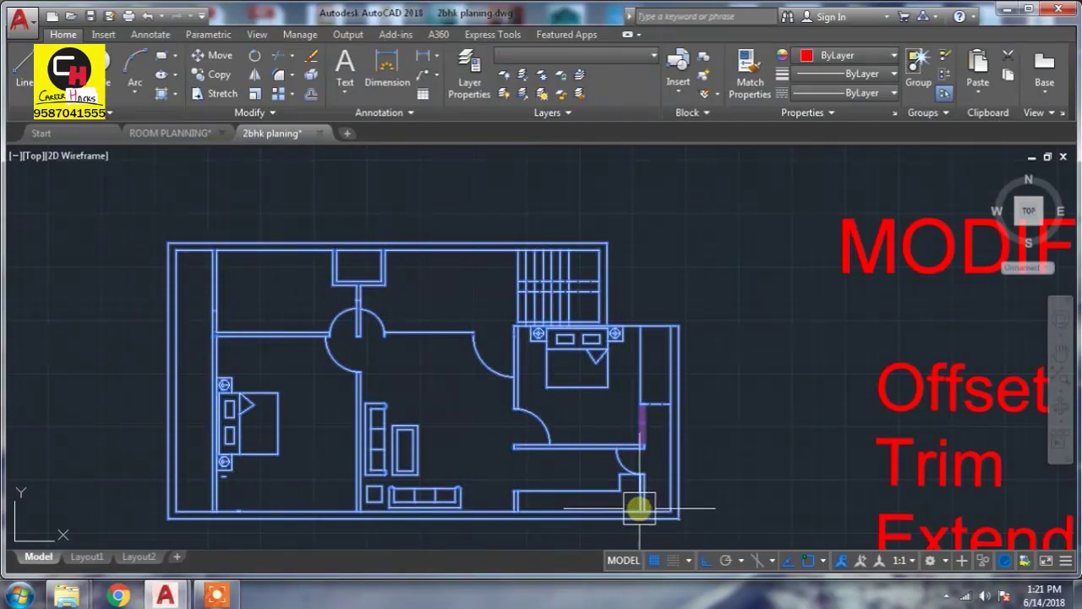
key(Escape)
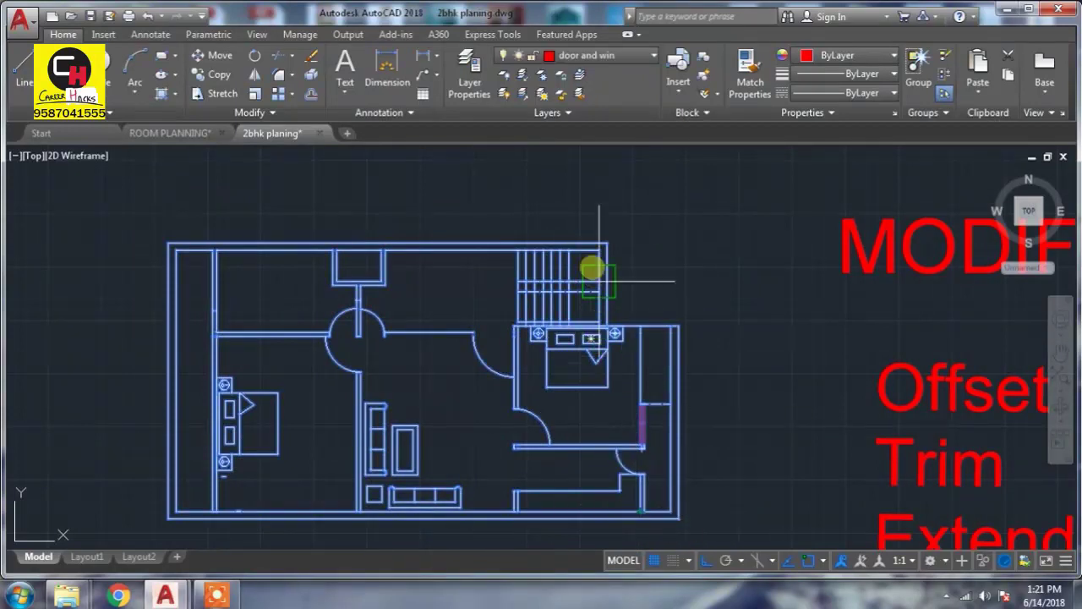
scroll(602, 241, up, 5)
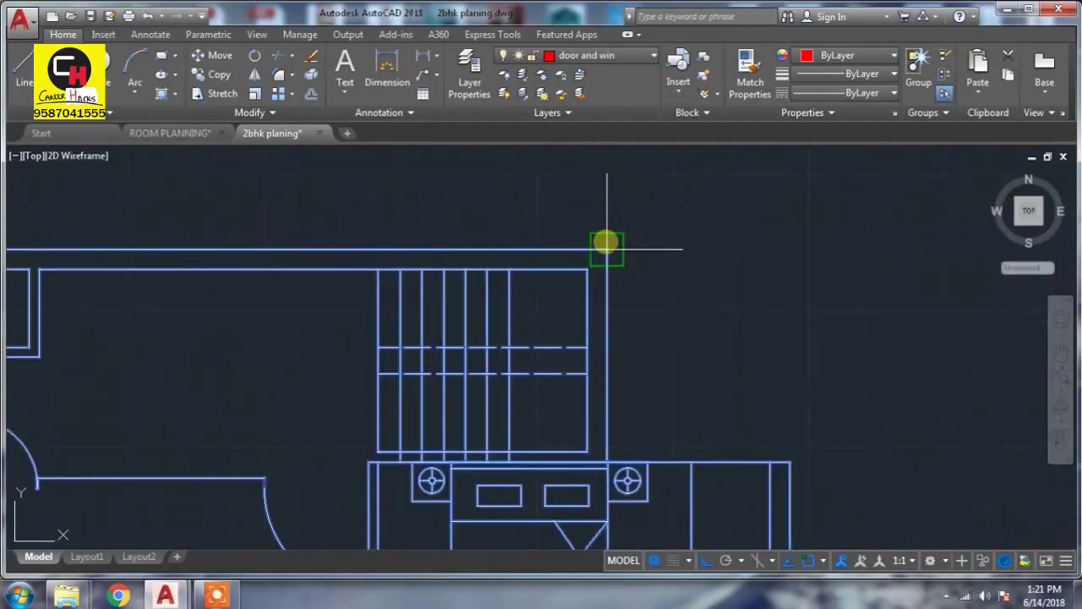
scroll(350, 241, down, 5)
middle_drag(164, 225, 229, 261)
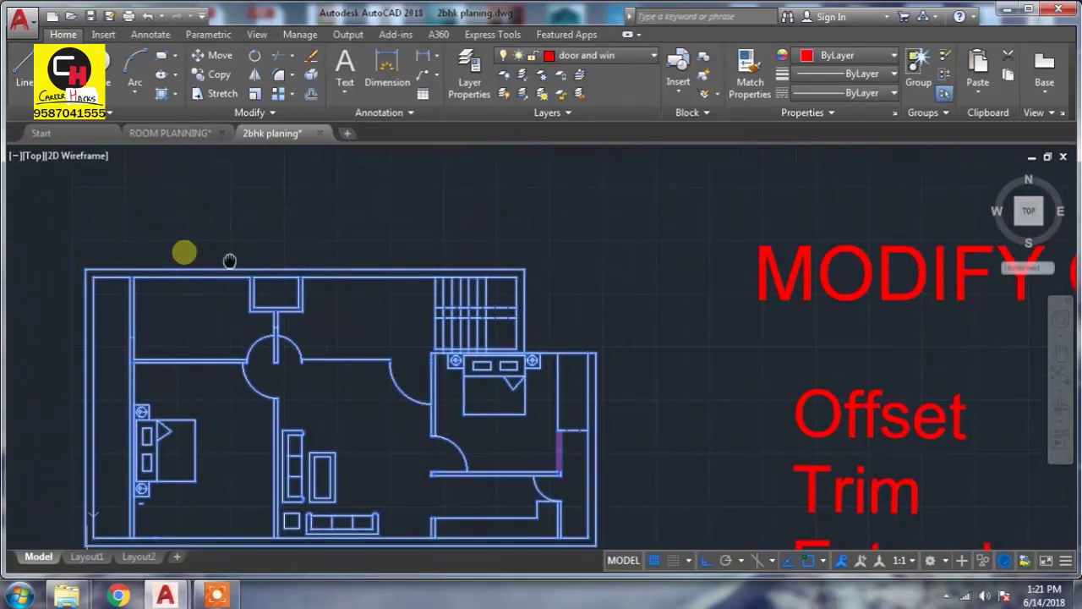
scroll(310, 309, up, 2)
scroll(261, 299, up, 2)
scroll(276, 295, up, 2)
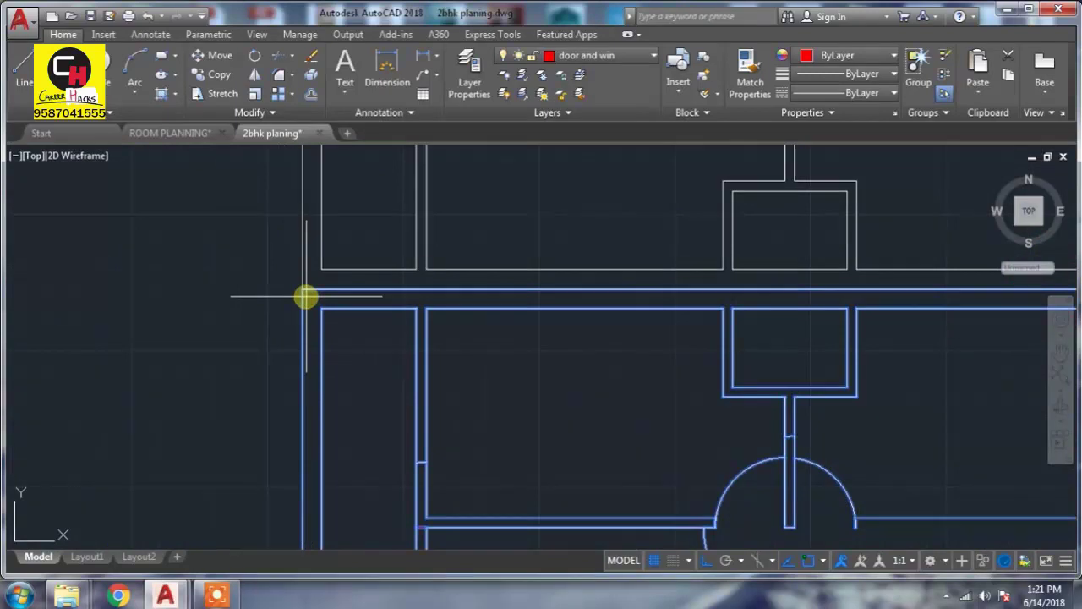
scroll(306, 296, down, 5)
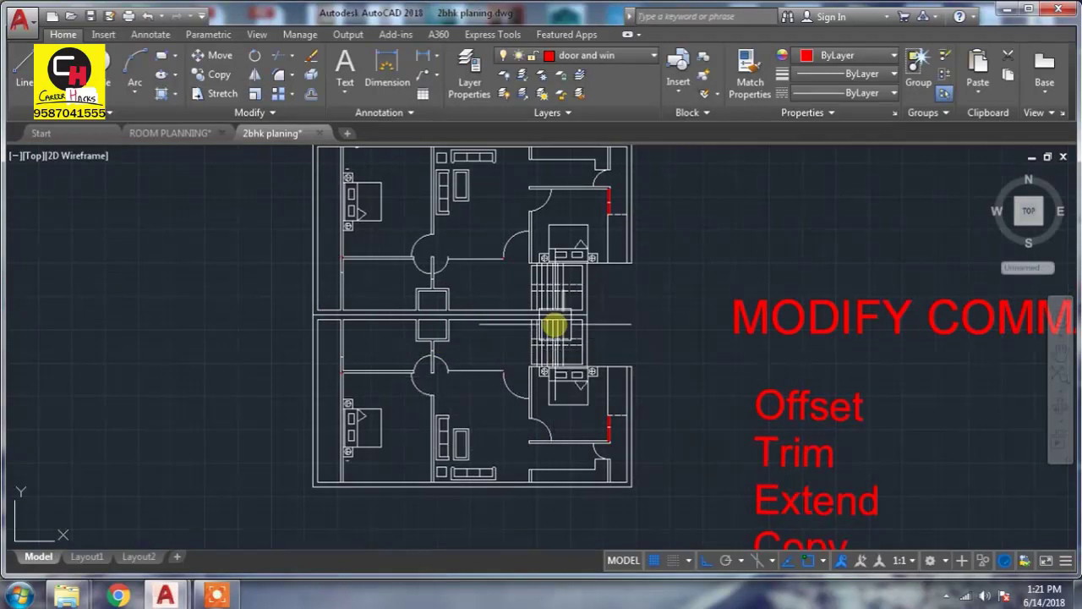
scroll(554, 325, up, 5)
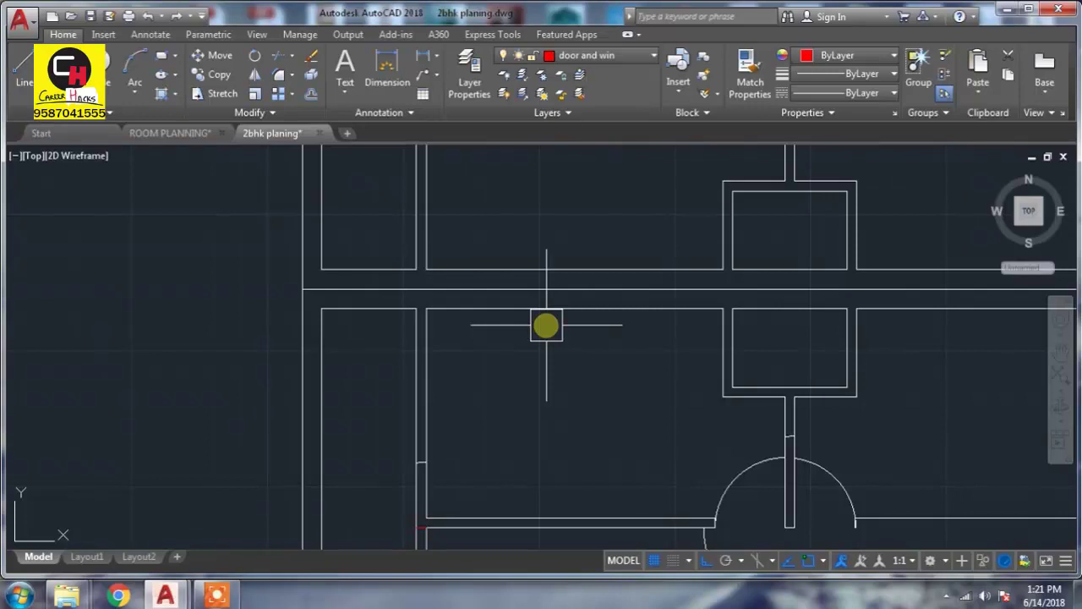
scroll(533, 326, down, 5)
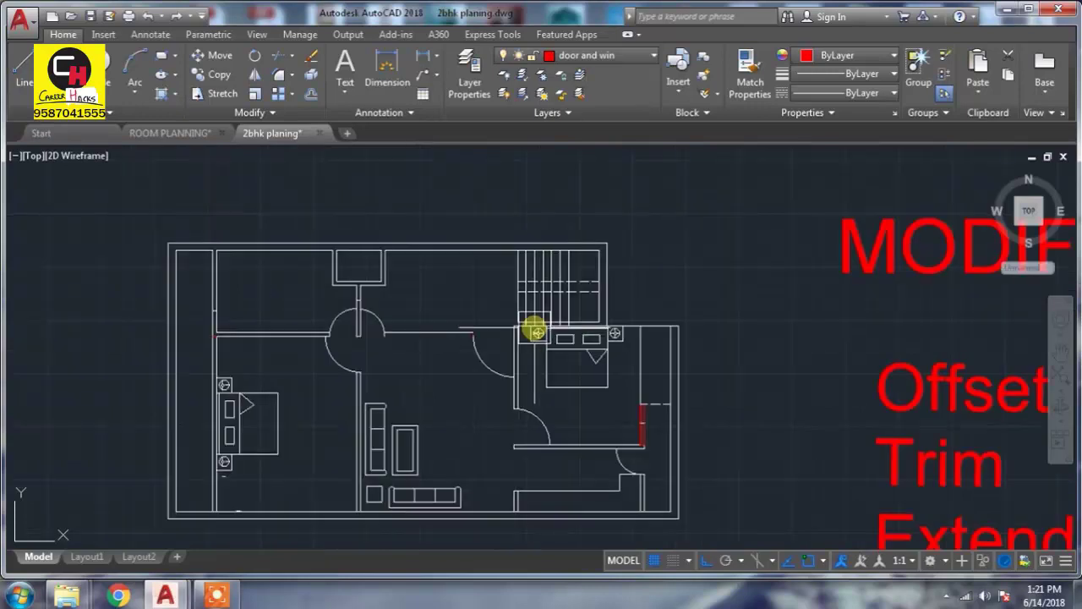
scroll(513, 497, down, 4)
middle_drag(512, 493, 485, 386)
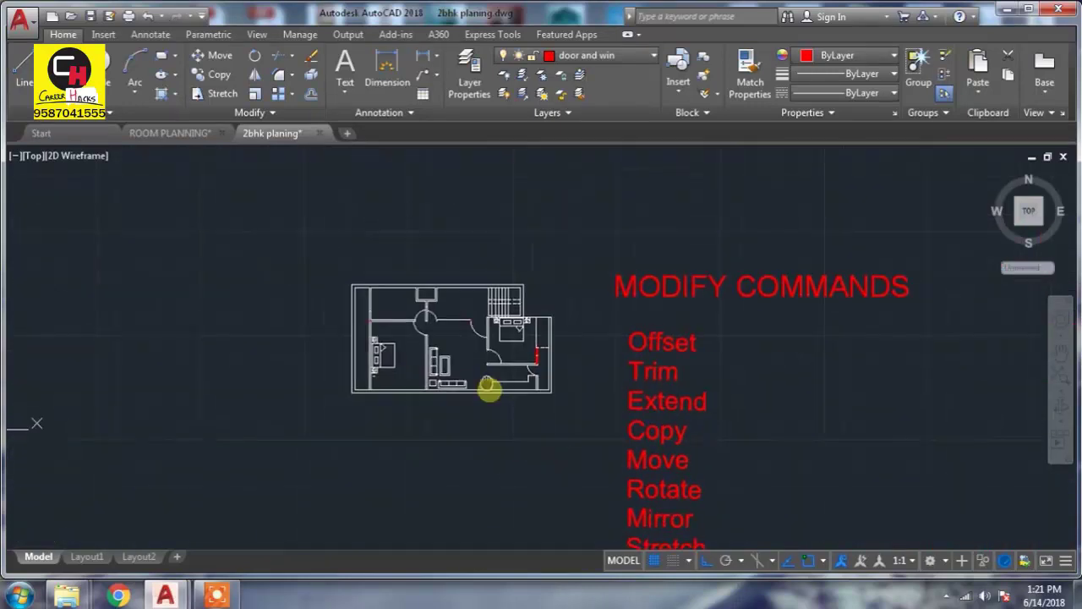
middle_drag(608, 443, 630, 343)
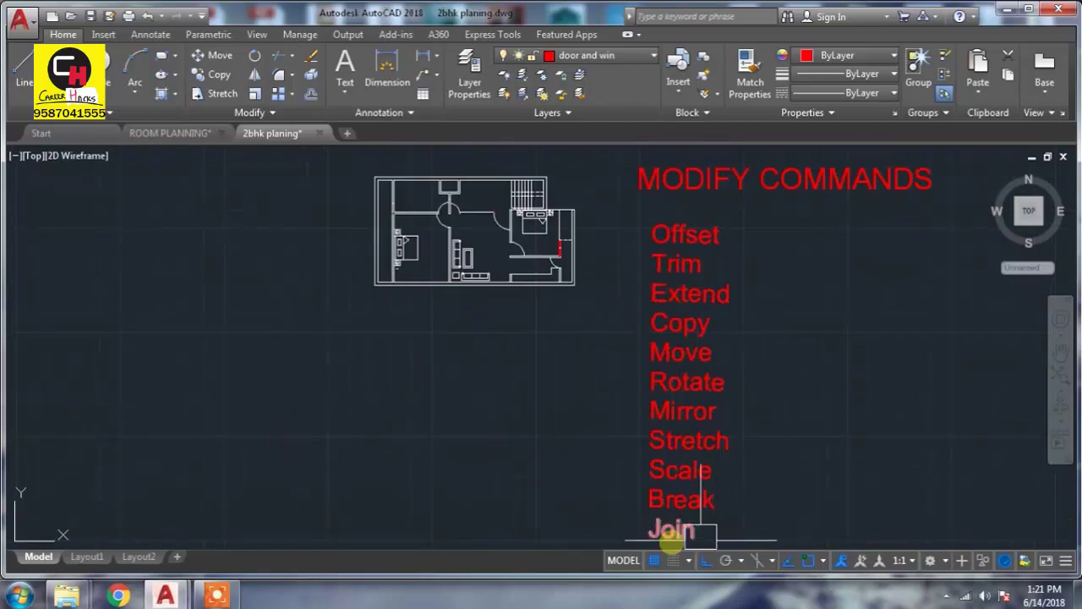
scroll(747, 506, up, 2)
scroll(688, 487, down, 1)
scroll(676, 478, up, 2)
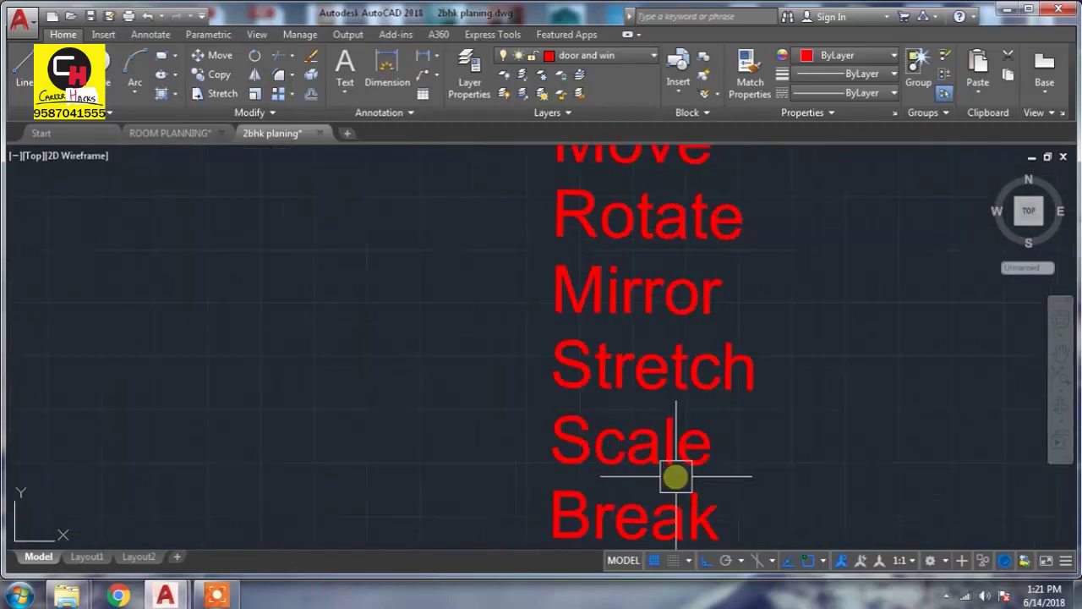
scroll(675, 476, up, 1)
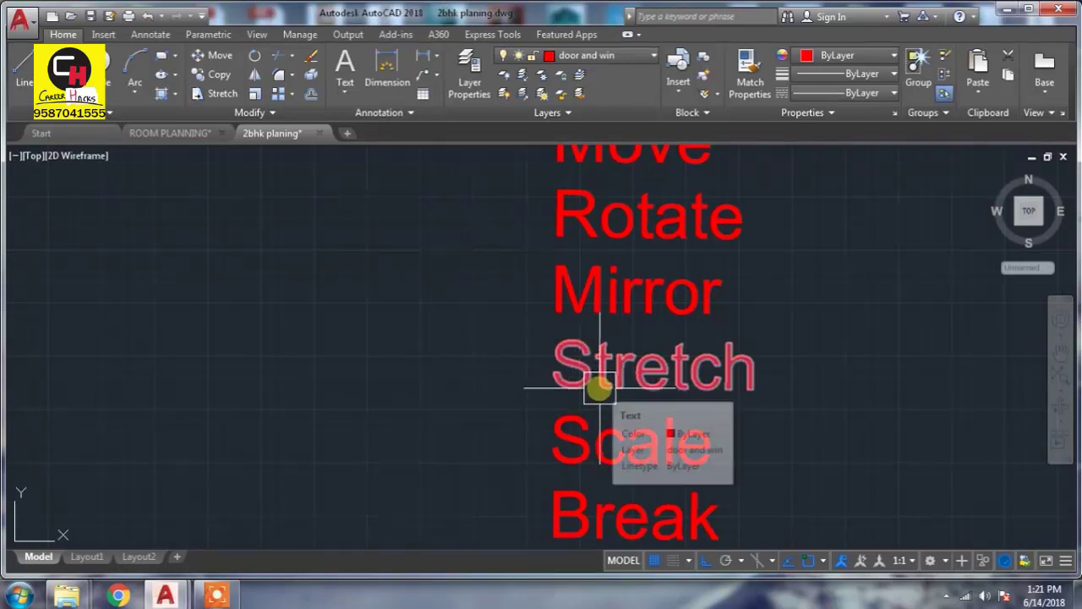
mouse_move(598, 389)
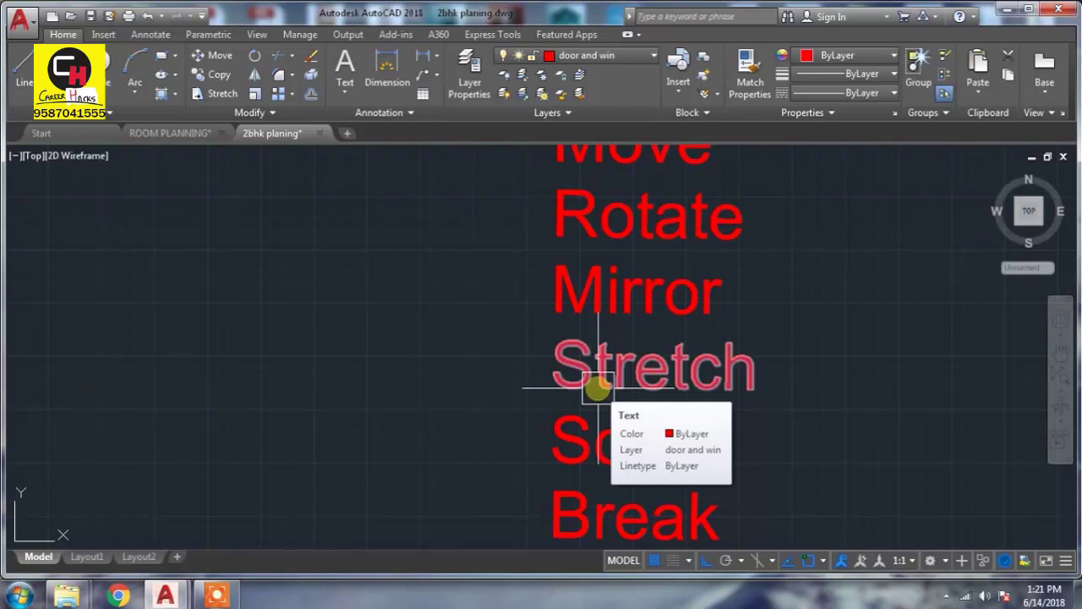
scroll(607, 383, down, 2)
scroll(604, 375, down, 2)
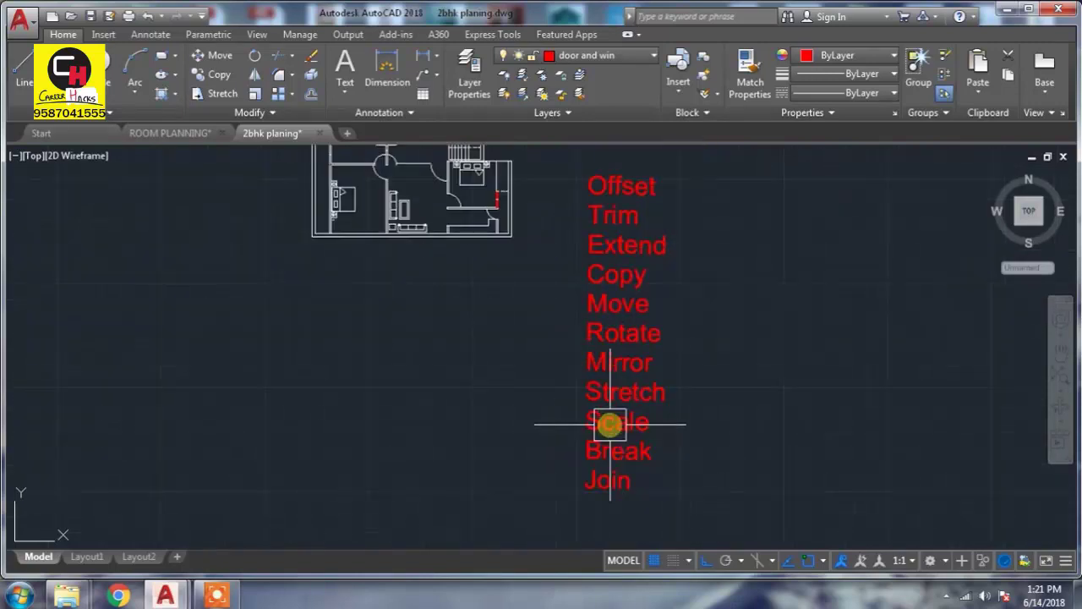
middle_drag(611, 445, 623, 504)
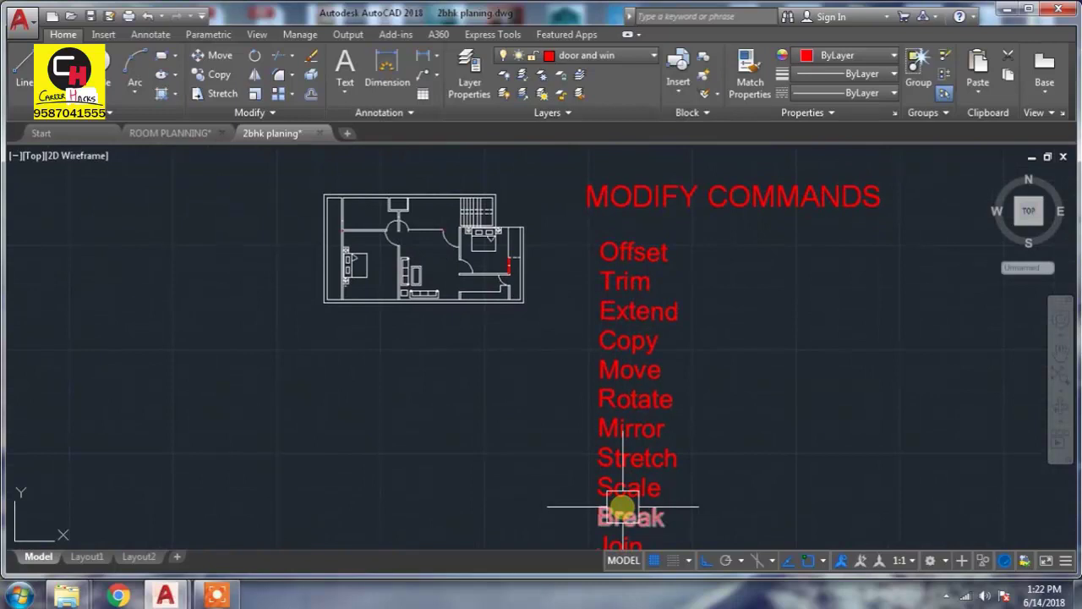
- Zoom in on the lower door and trial-select the door arc and nearby wall lines
scroll(348, 222, up, 4)
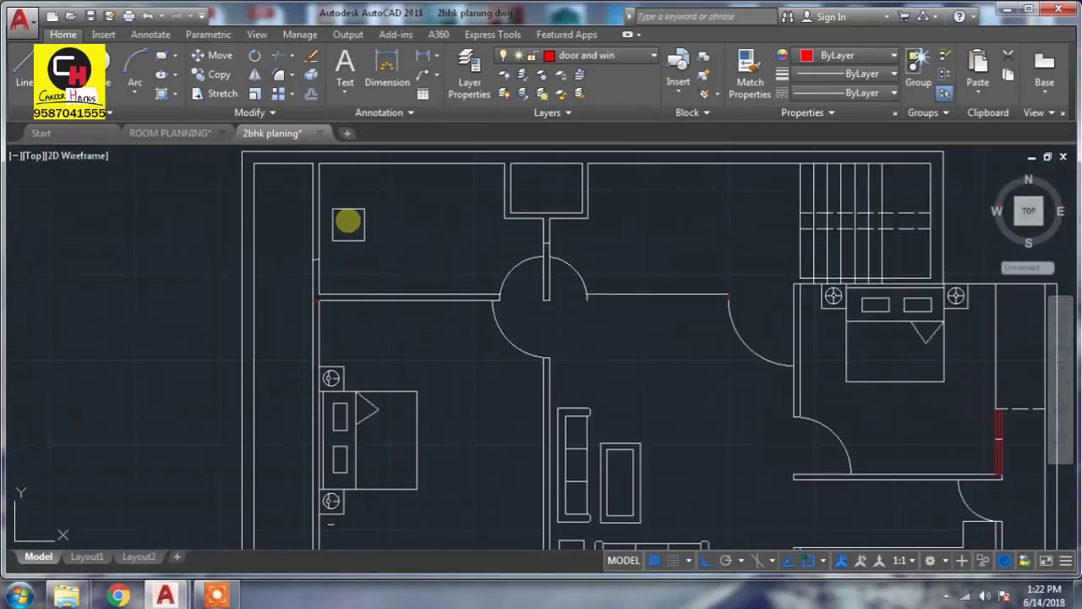
scroll(503, 303, up, 4)
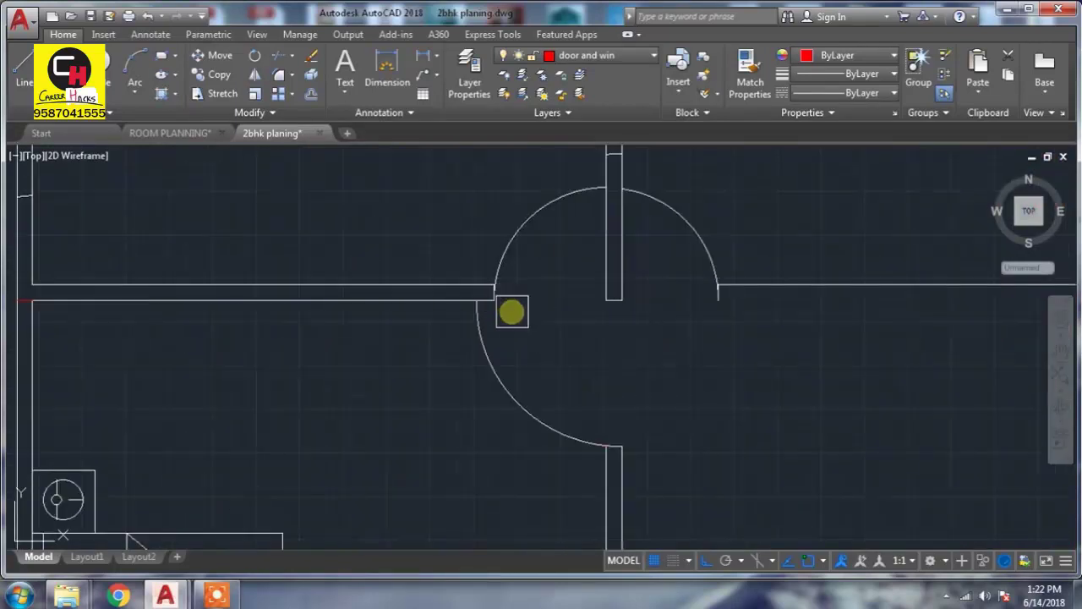
click(504, 248)
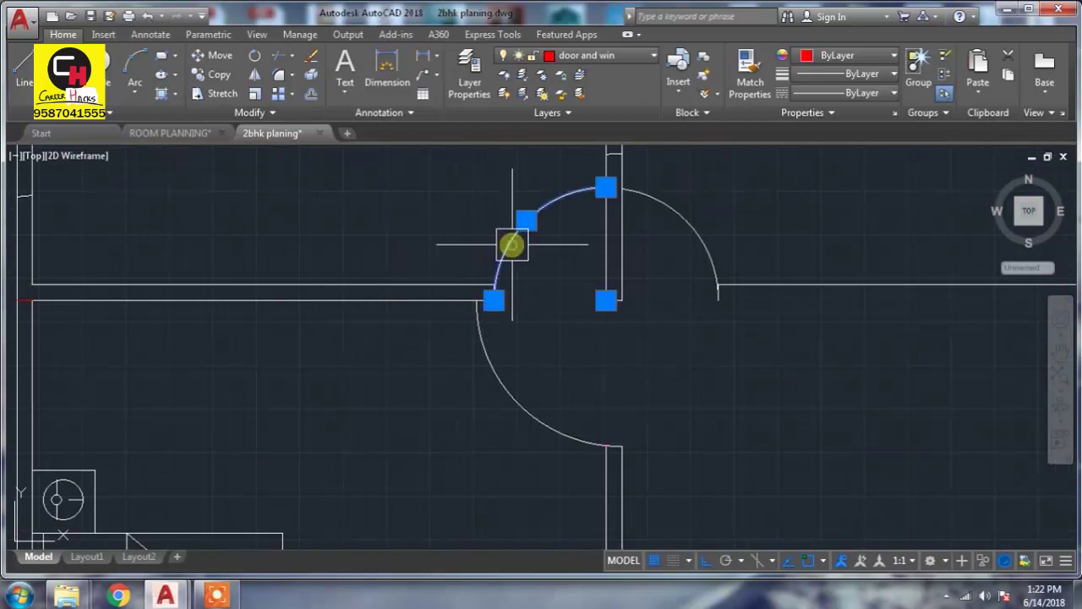
key(Delete)
scroll(512, 303, up, 3)
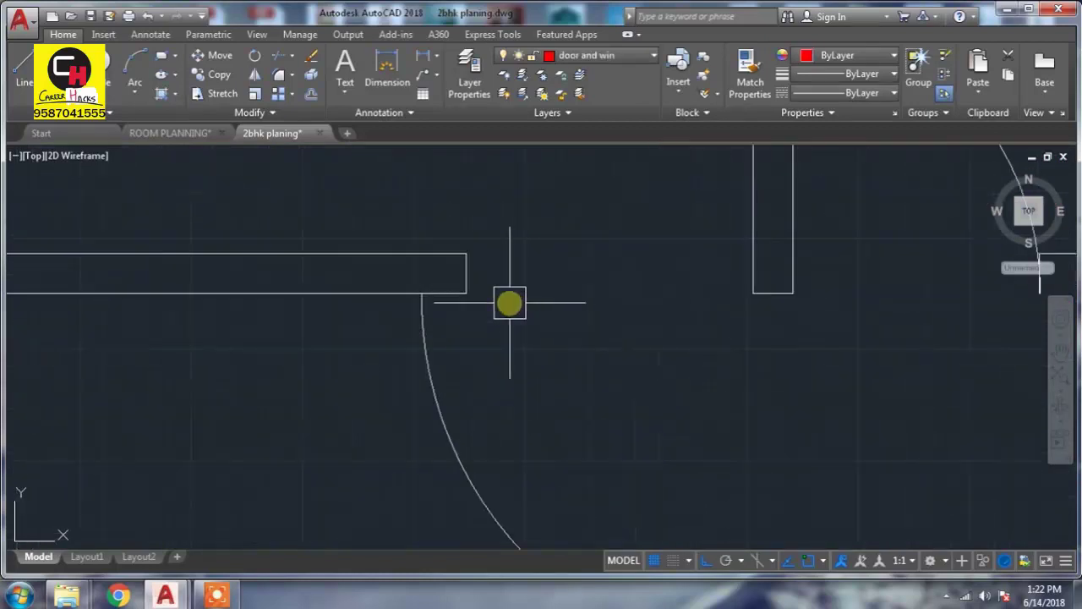
drag(494, 334, 445, 210)
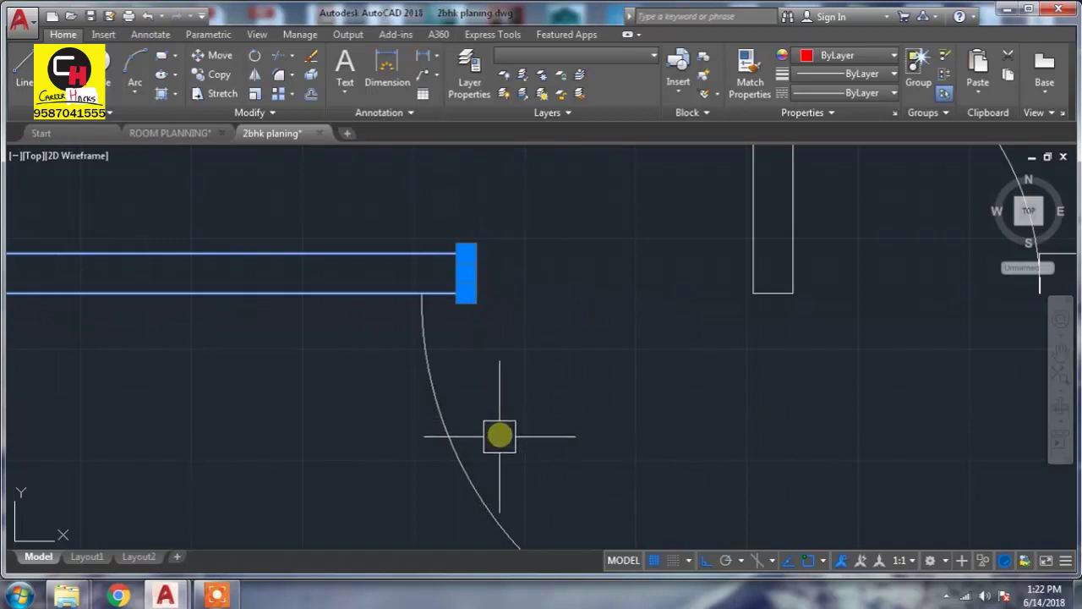
key(Escape)
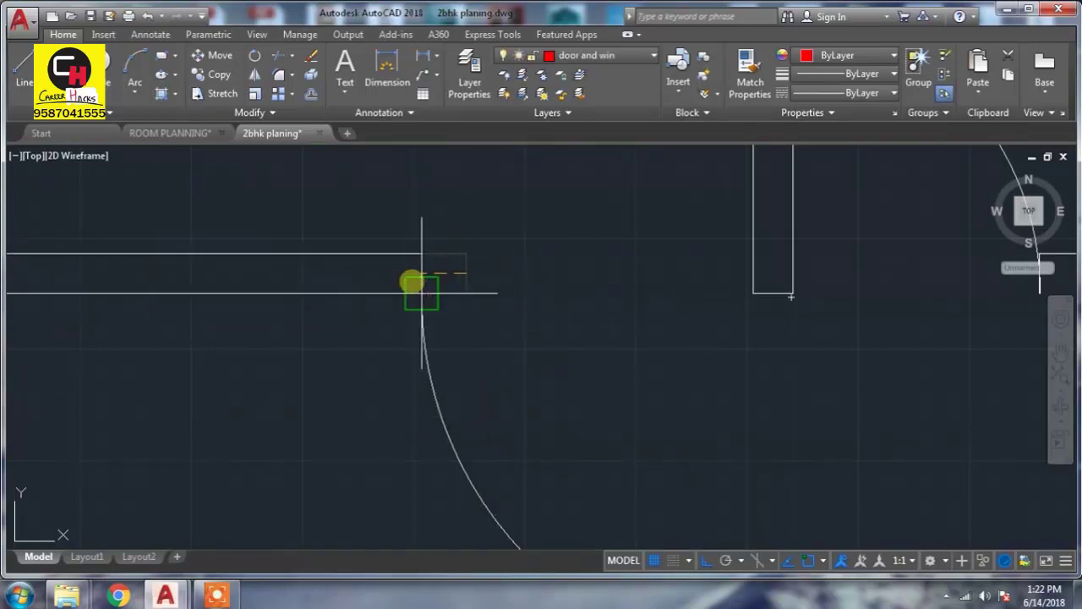
- Catch the wall end in a crossing window and pick the stretch base point
scroll(411, 279, up, 4)
middle_drag(380, 265, 258, 260)
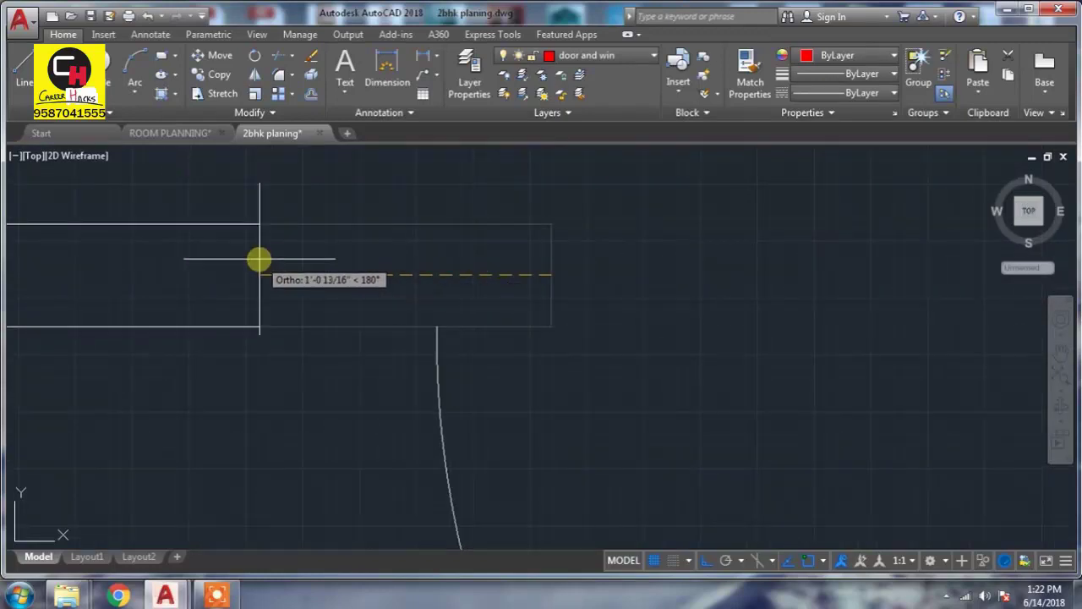
click(318, 190)
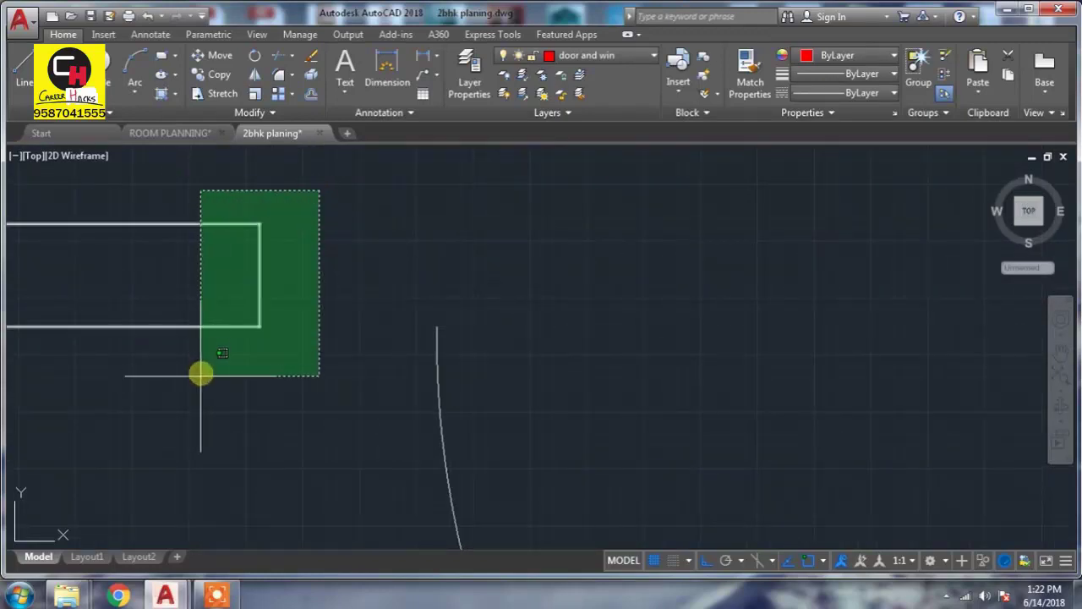
click(201, 375)
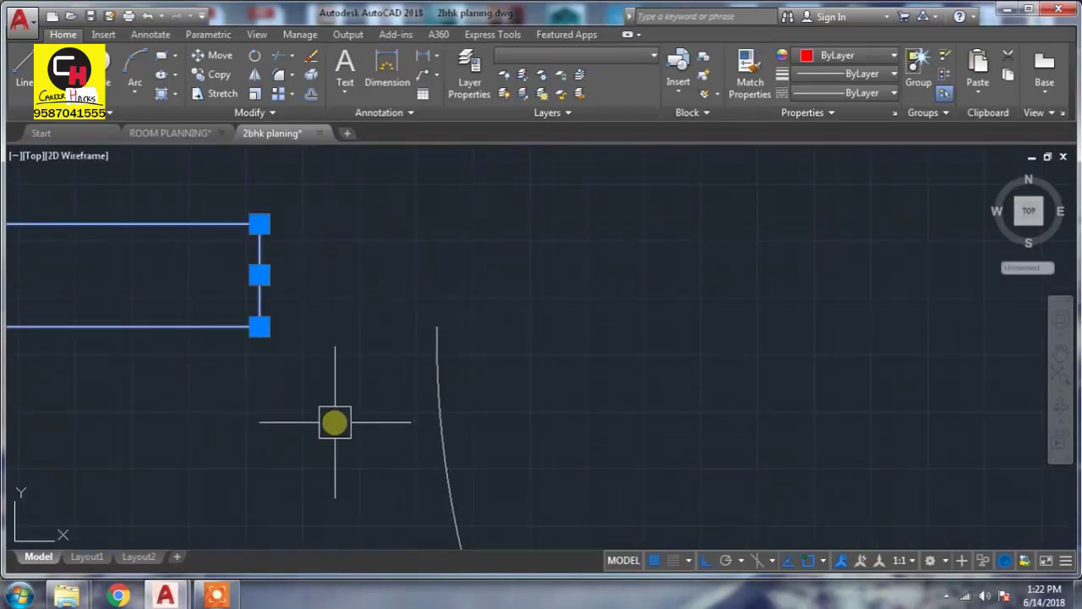
click(260, 275)
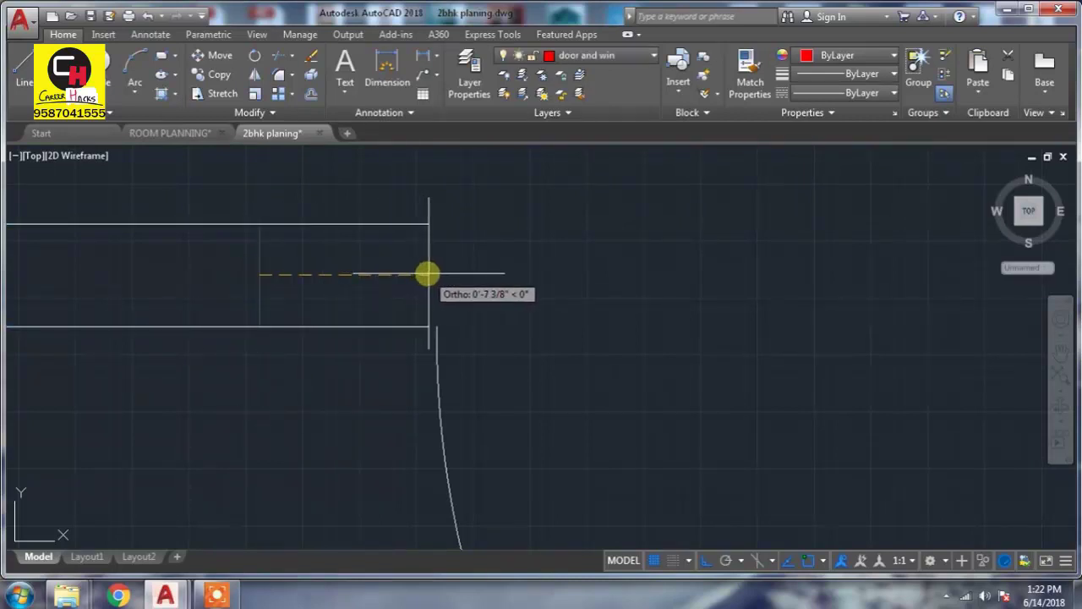
- With the whole plan in view, reselect the wall lines beside the door arc
scroll(508, 308, down, 1)
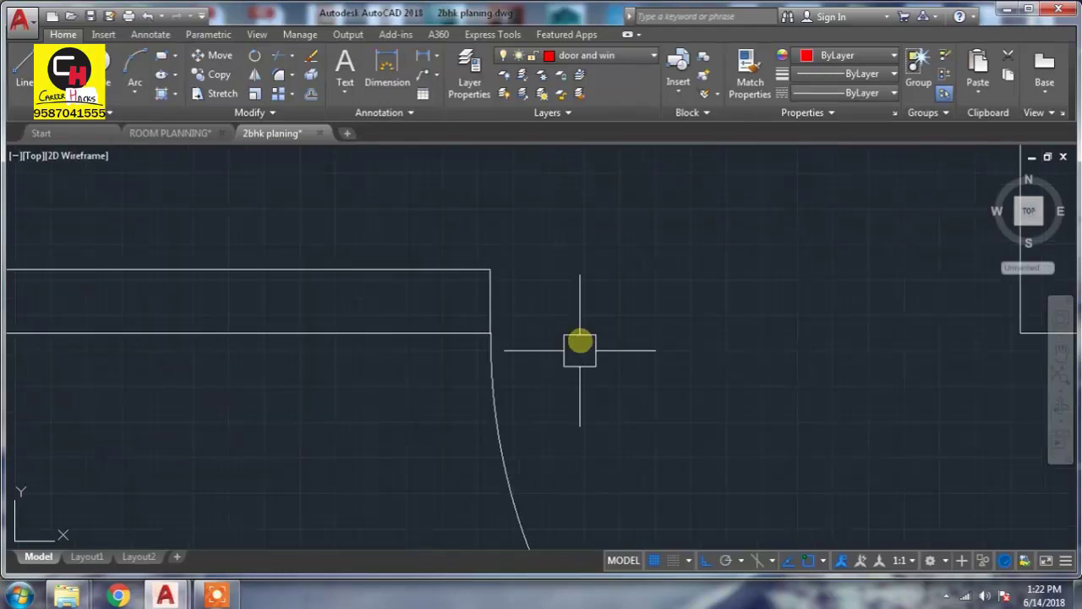
scroll(583, 363, down, 6)
scroll(602, 413, down, 2)
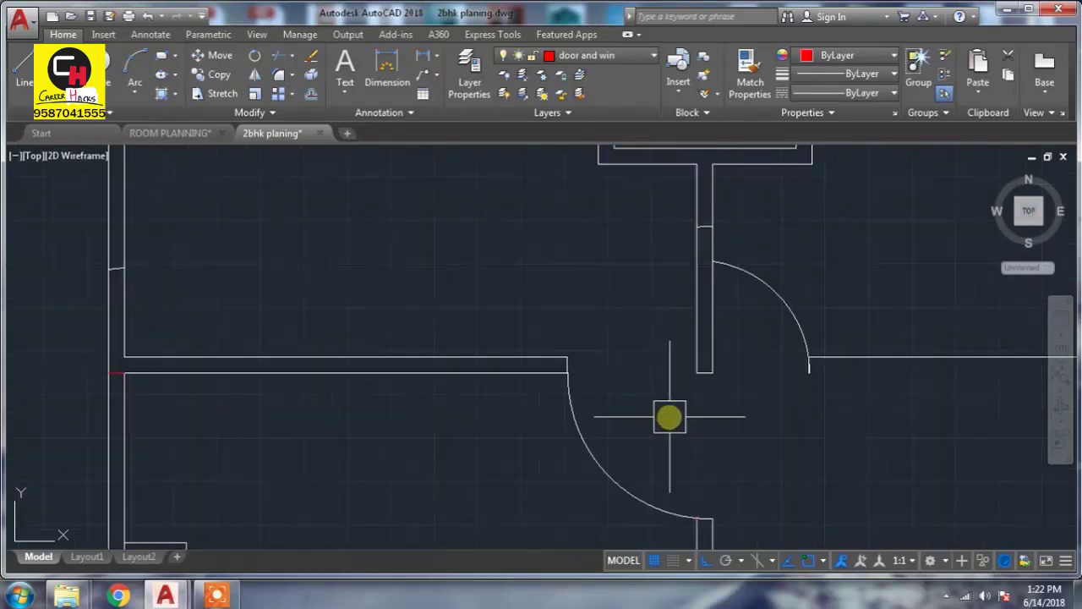
scroll(676, 416, down, 5)
scroll(707, 385, up, 3)
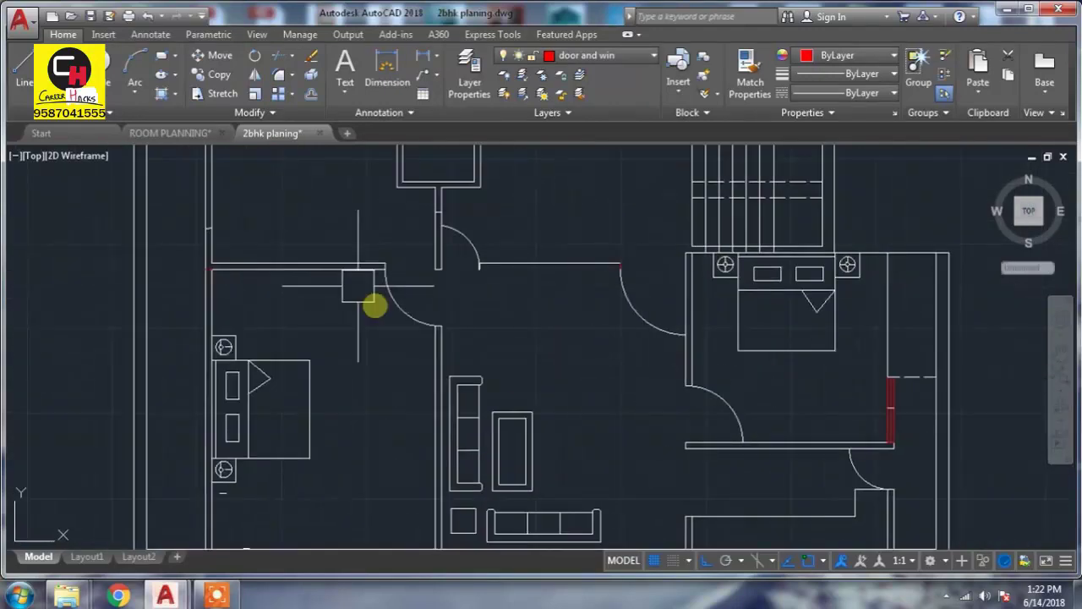
scroll(478, 338, down, 2)
scroll(514, 369, down, 1)
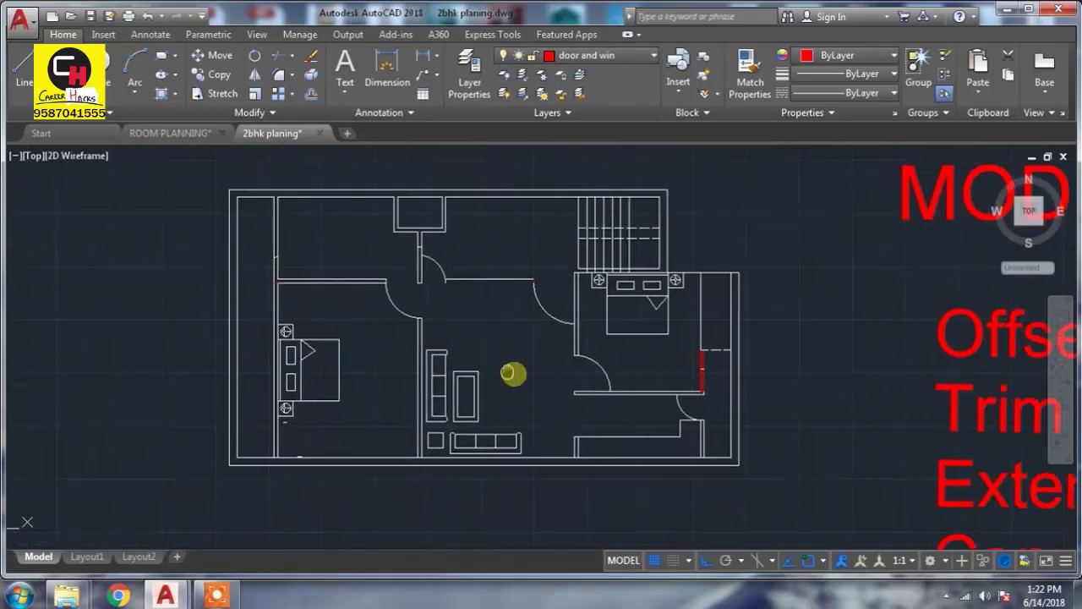
scroll(514, 369, down, 1)
middle_drag(514, 370, 346, 322)
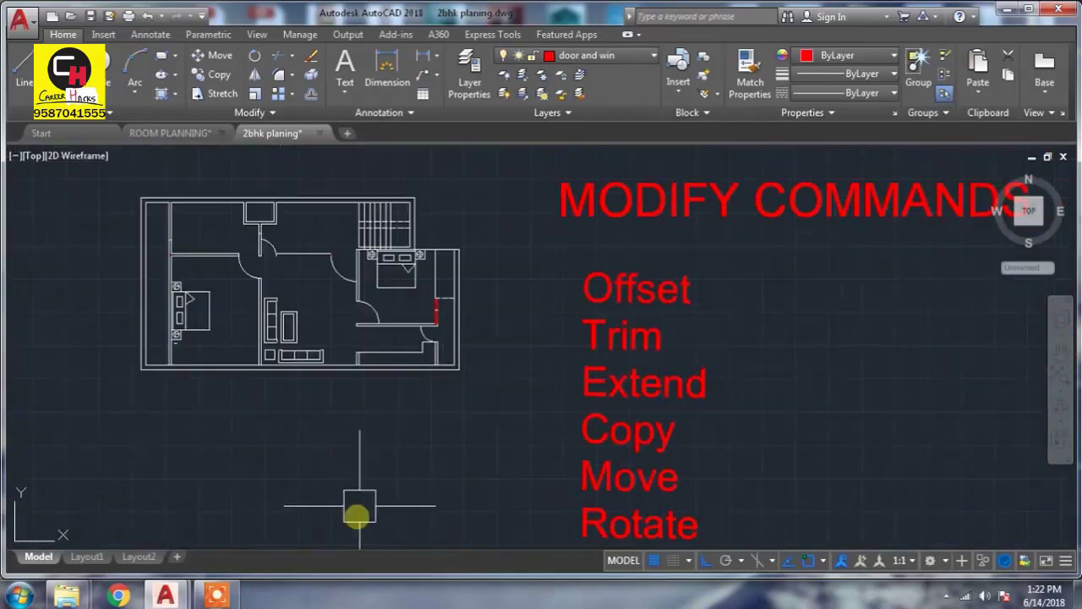
scroll(285, 346, up, 2)
scroll(253, 428, up, 3)
scroll(286, 348, up, 3)
click(323, 285)
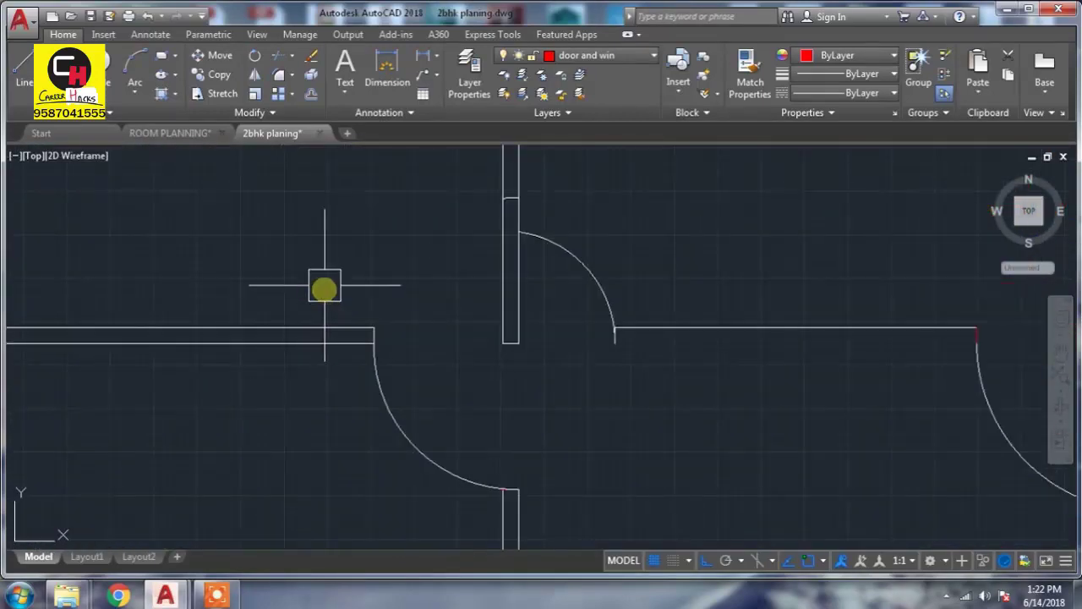
click(388, 385)
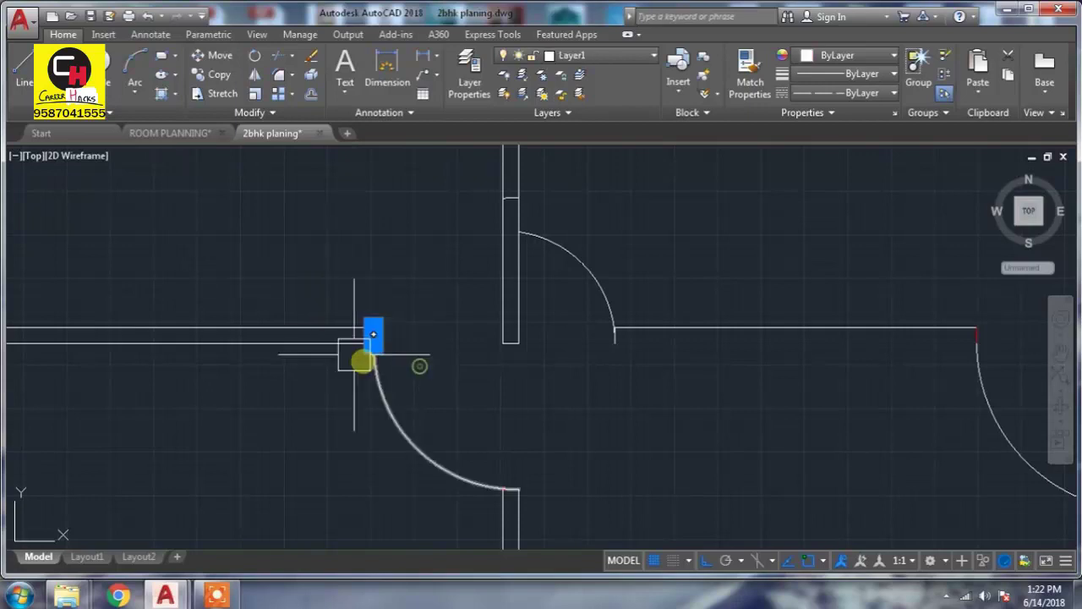
mouse_move(337, 405)
mouse_down()
mouse_move(332, 347)
mouse_move(386, 351)
mouse_up()
scroll(377, 334, up, 4)
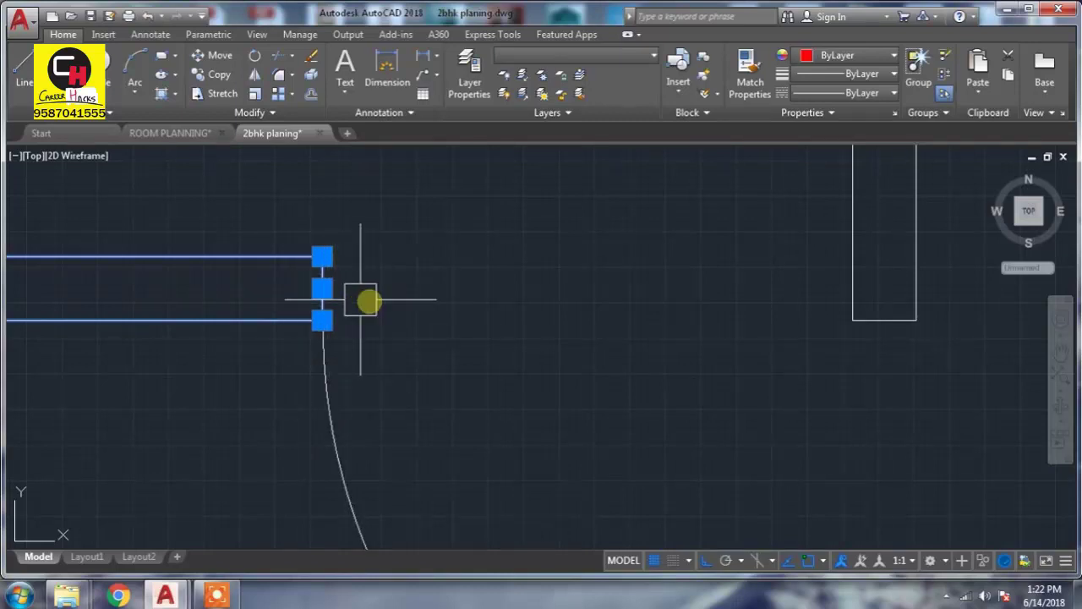
- Try moving the wall's end line to the right, then undo it
key(Escape)
click(322, 288)
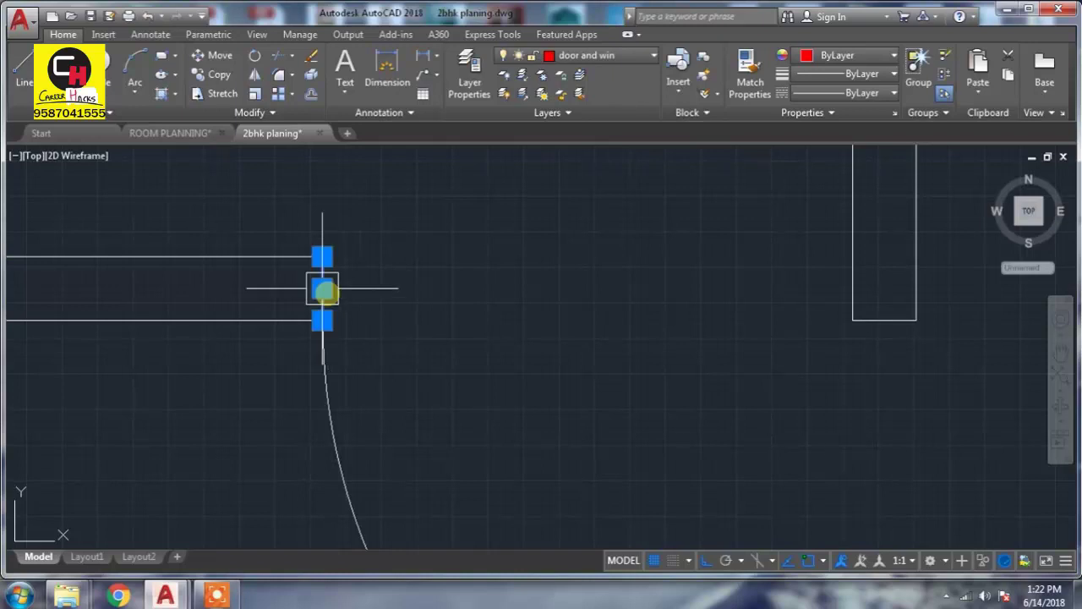
click(423, 290)
key(ctrl+z)
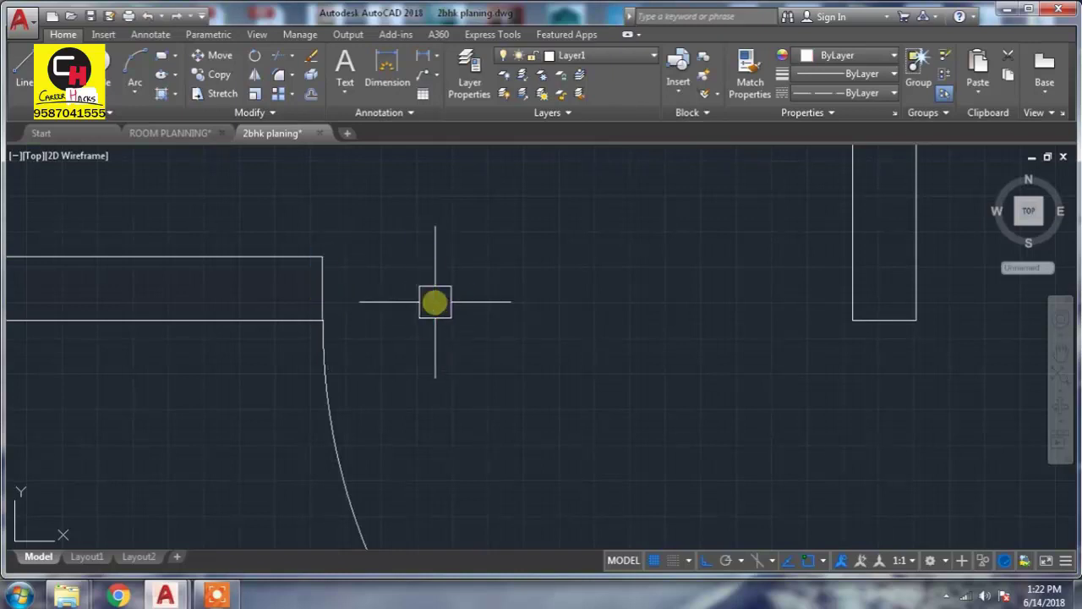
- Select the wall lines without the door arc and stretch the wall end from its midpoint
click(377, 215)
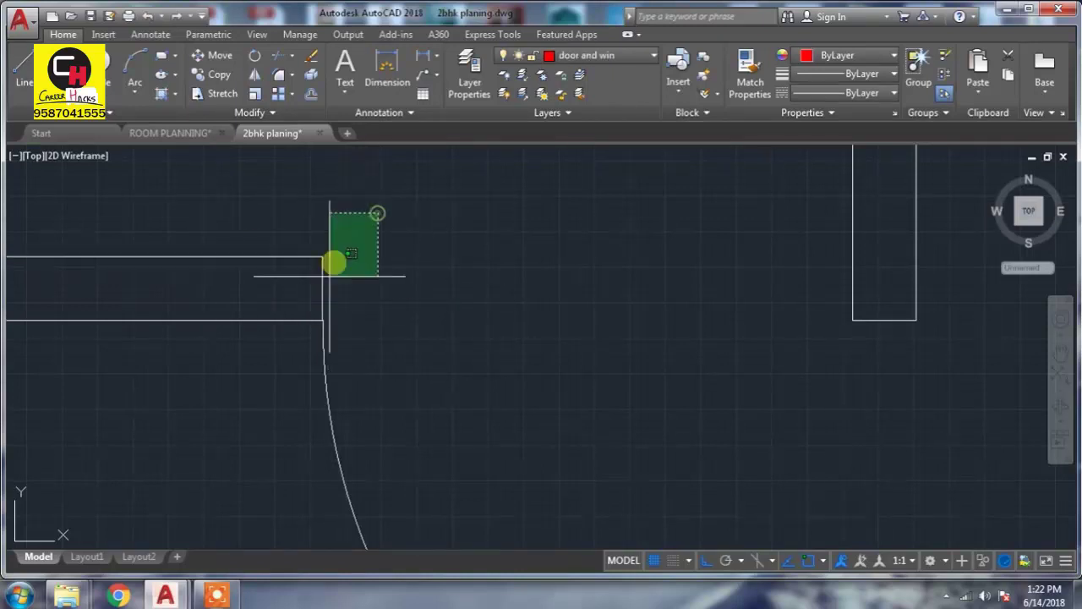
click(270, 332)
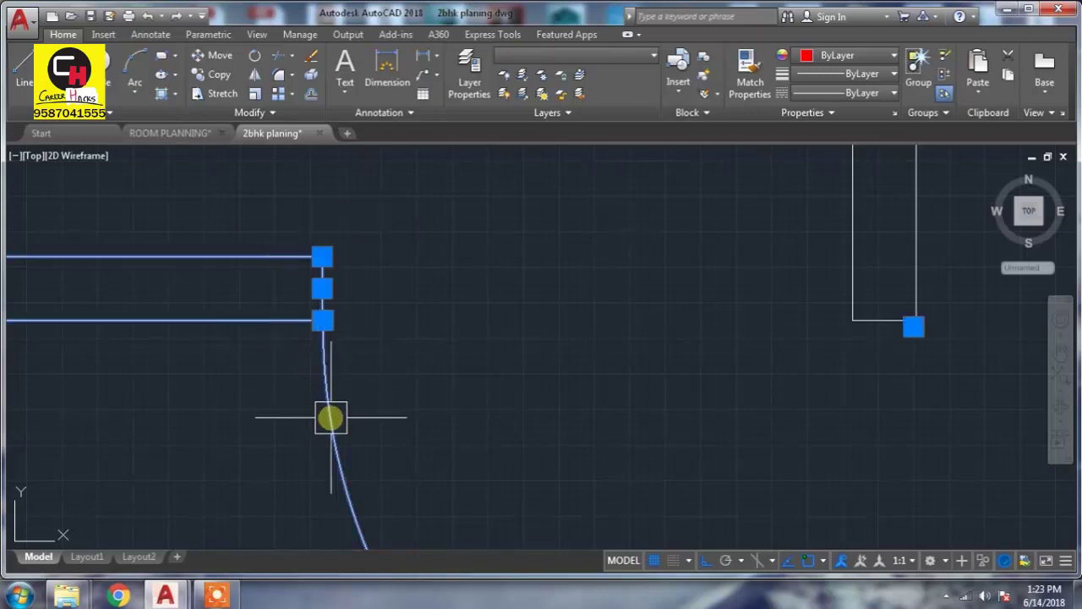
shift+click(330, 417)
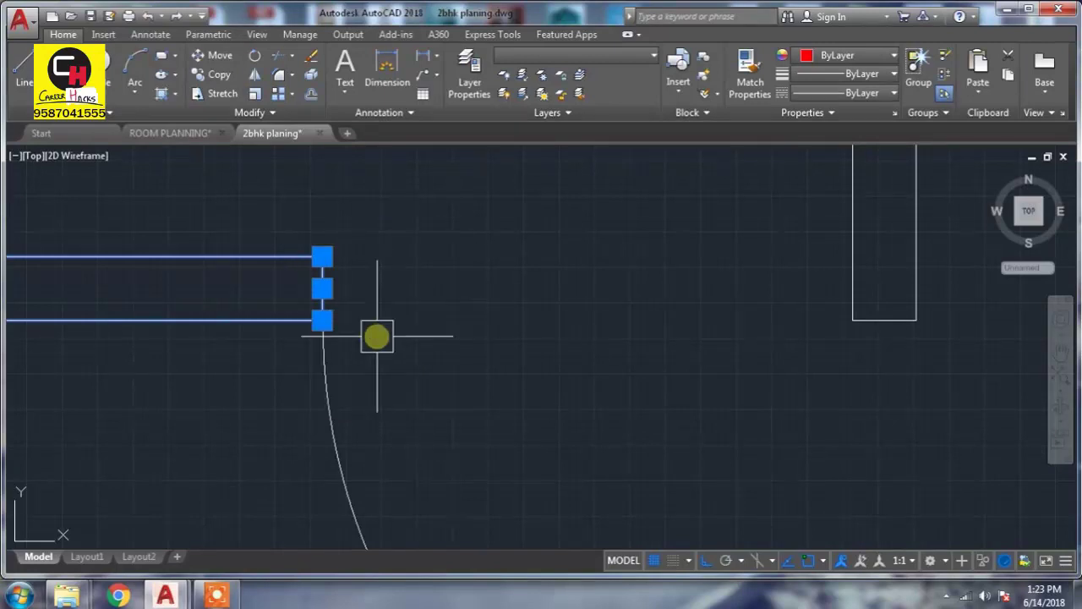
click(321, 289)
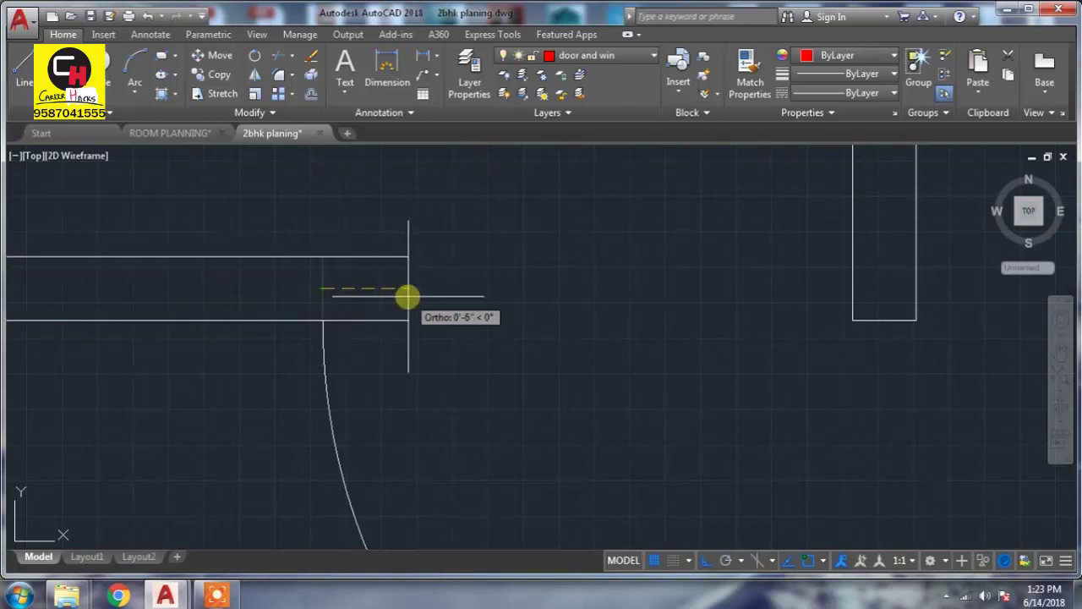
click(406, 295)
- Reselect the wall lines and stretch the end again to its new position
click(343, 178)
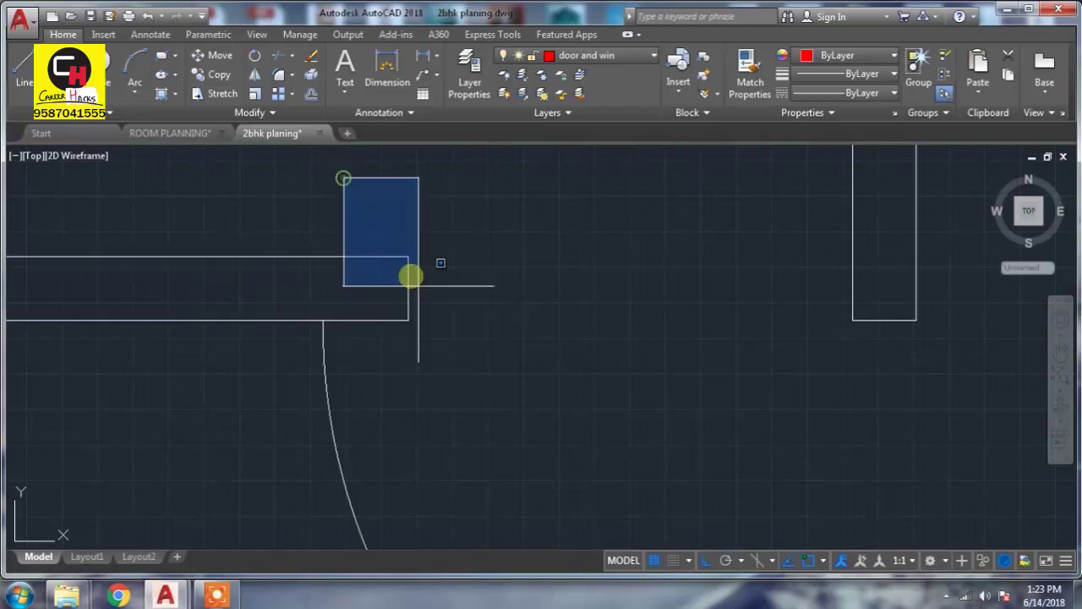
click(441, 357)
click(466, 377)
click(370, 237)
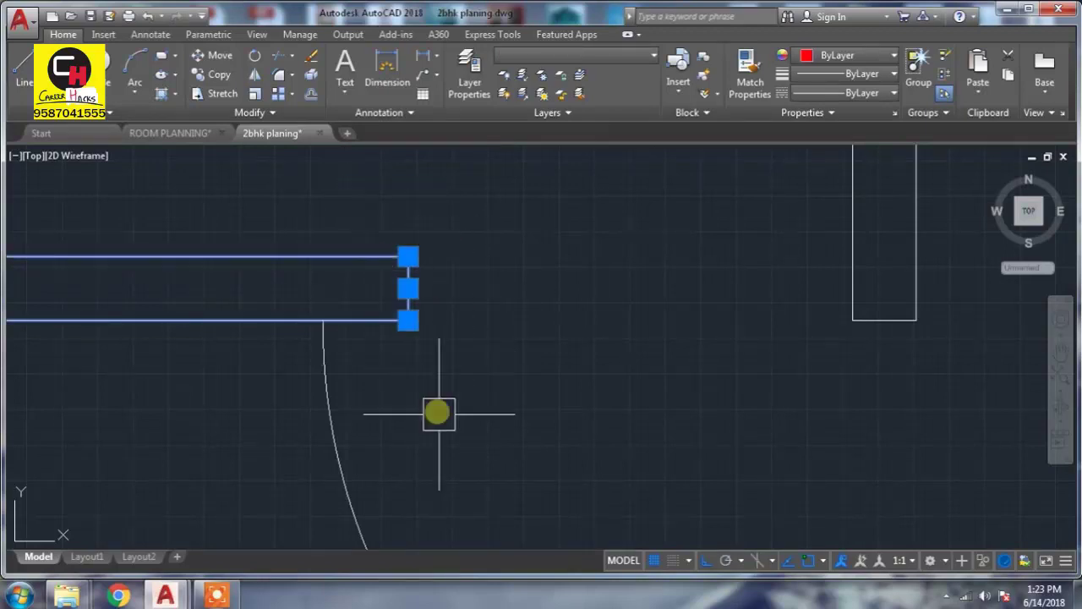
click(358, 296)
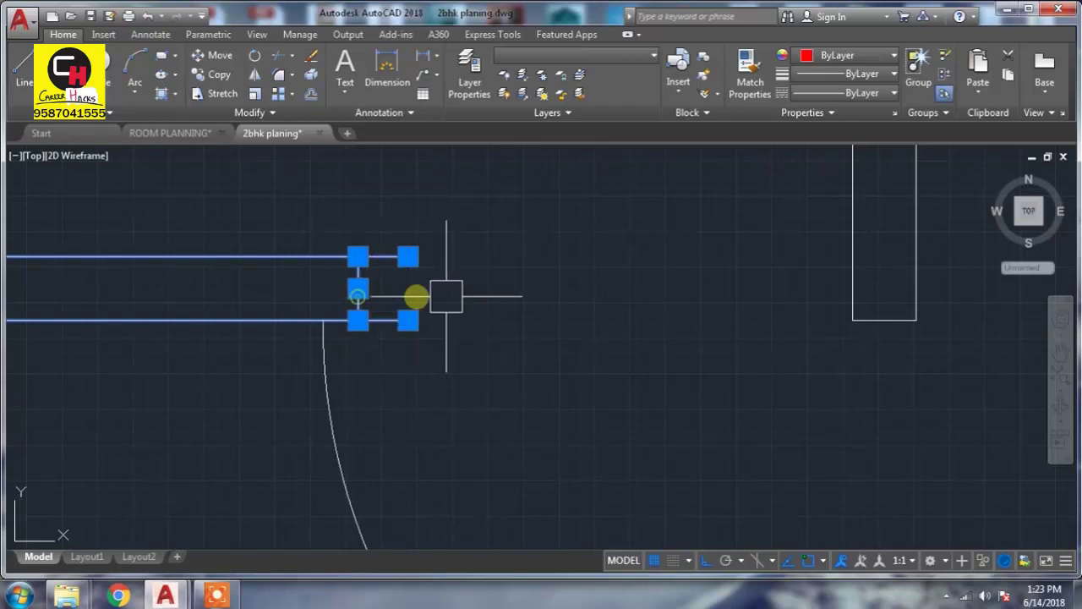
click(357, 293)
click(405, 295)
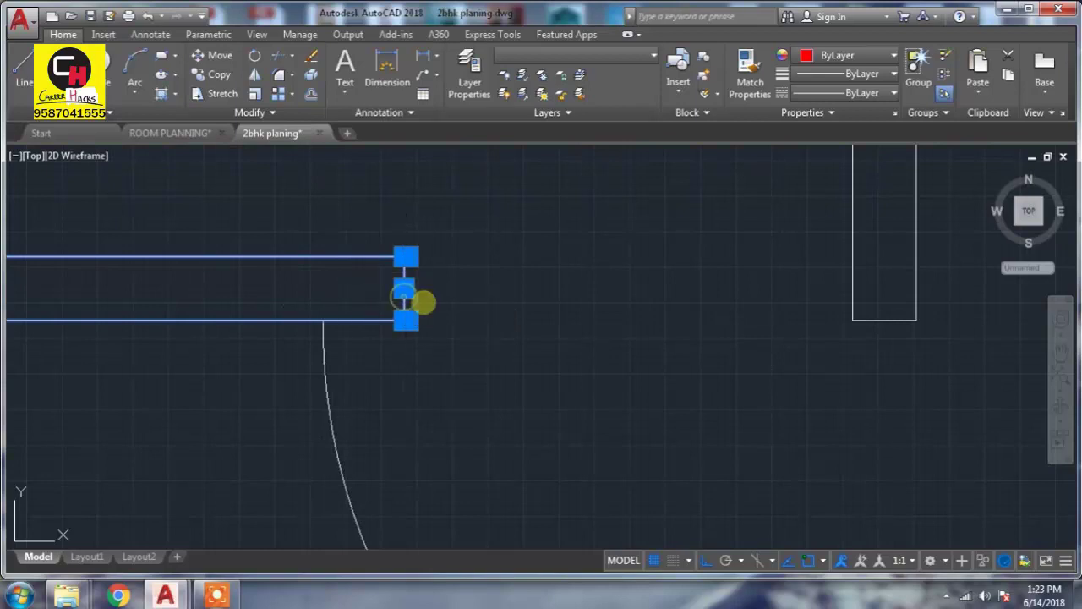
key(Escape)
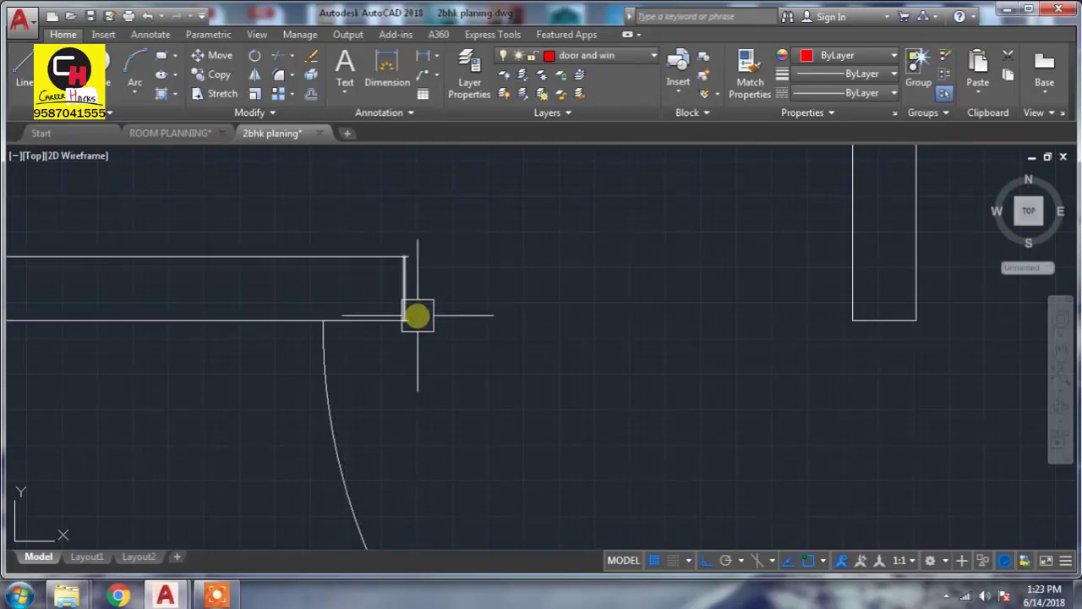
- Window both wall lines and the end line, then grab the wall end to stretch
click(436, 334)
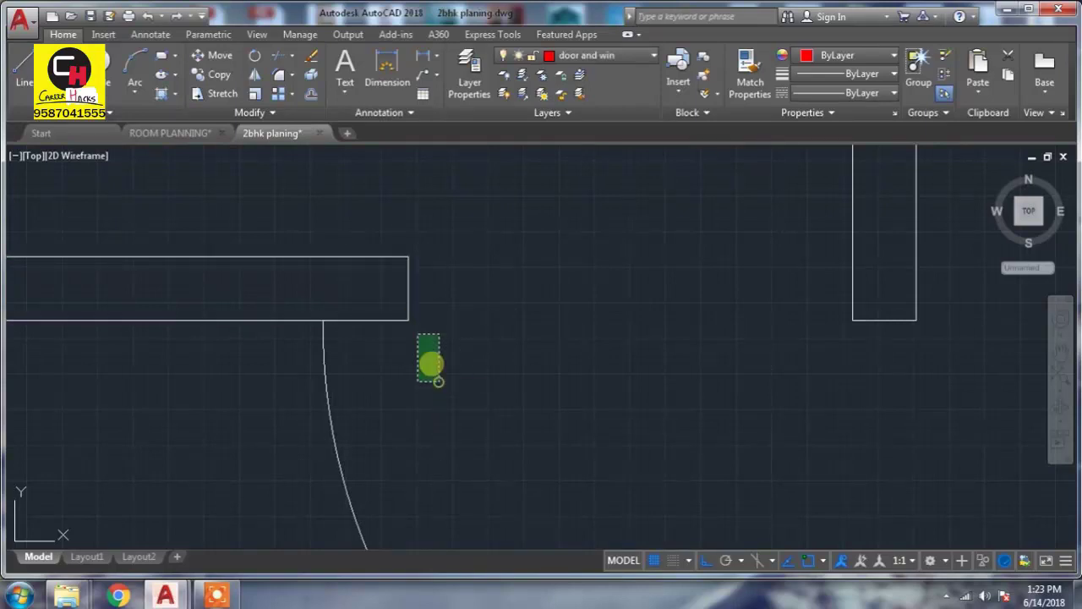
click(369, 232)
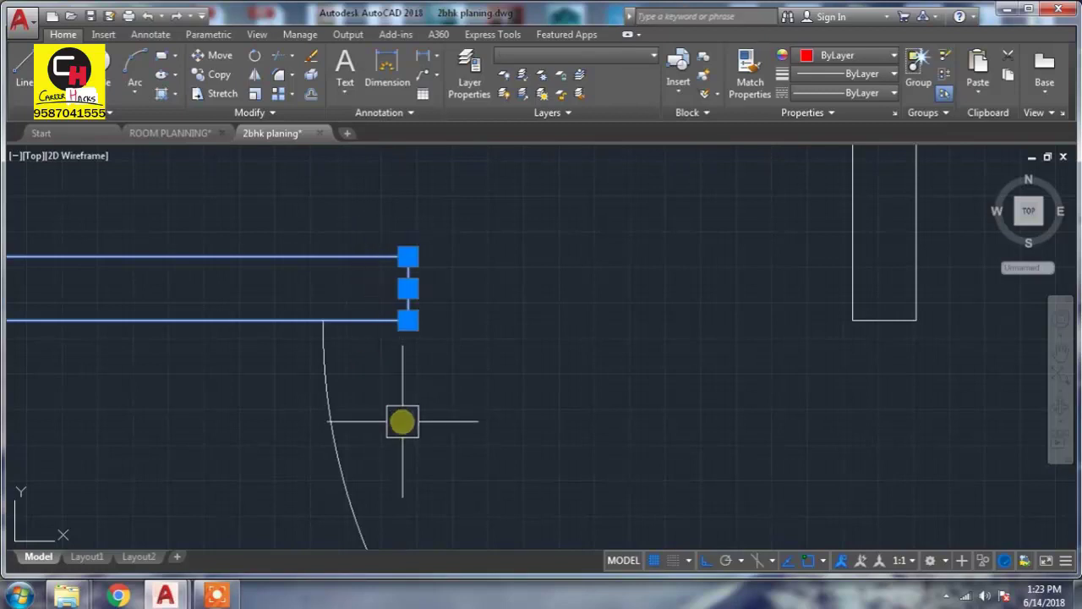
click(407, 289)
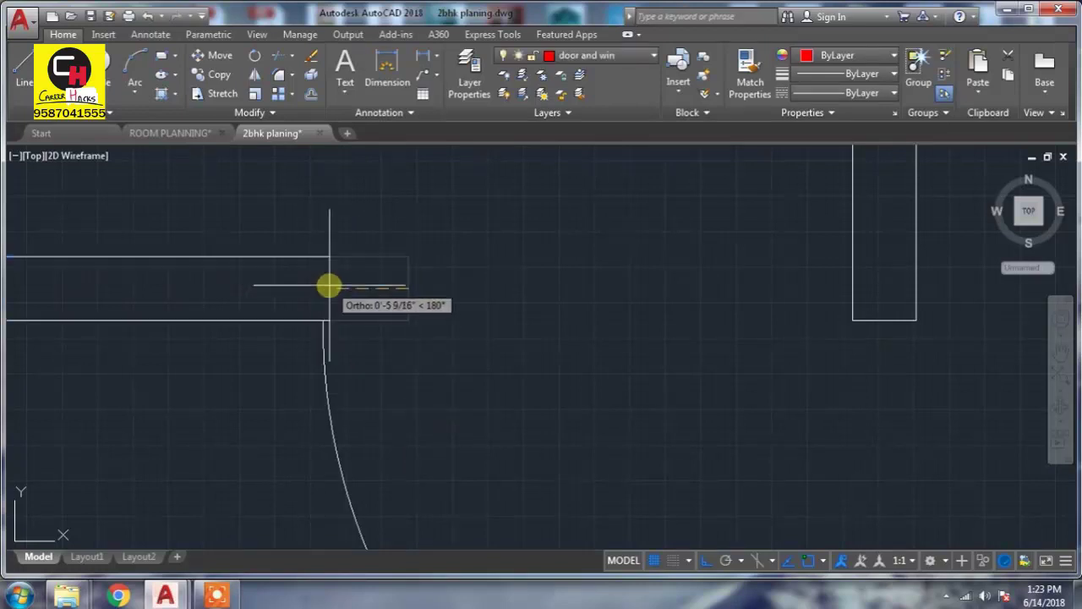
scroll(327, 281, down, 1)
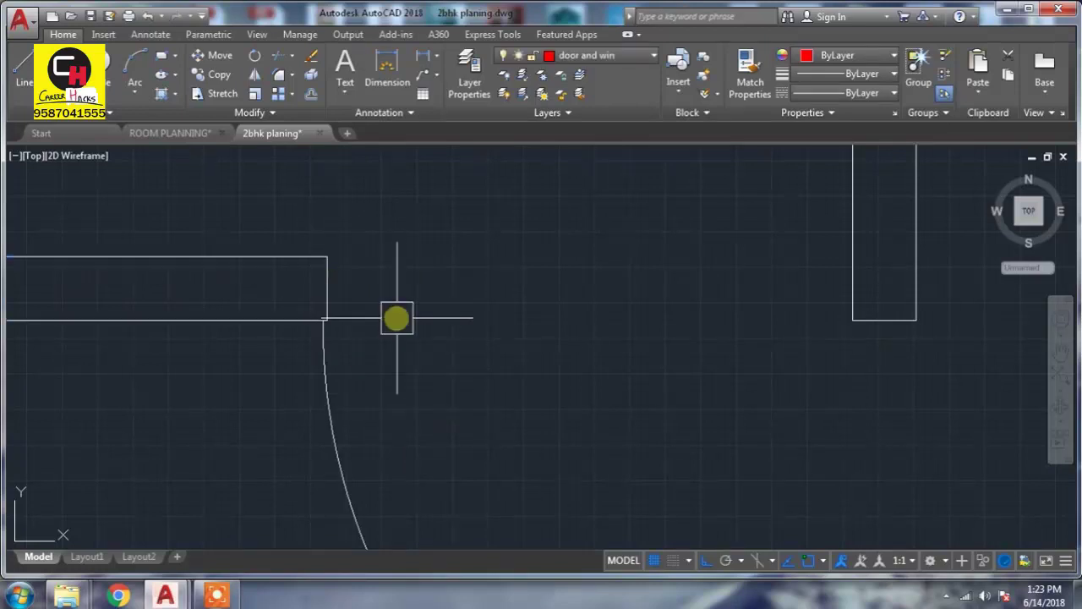
scroll(394, 316, down, 2)
scroll(405, 316, down, 2)
middle_drag(482, 345, 609, 385)
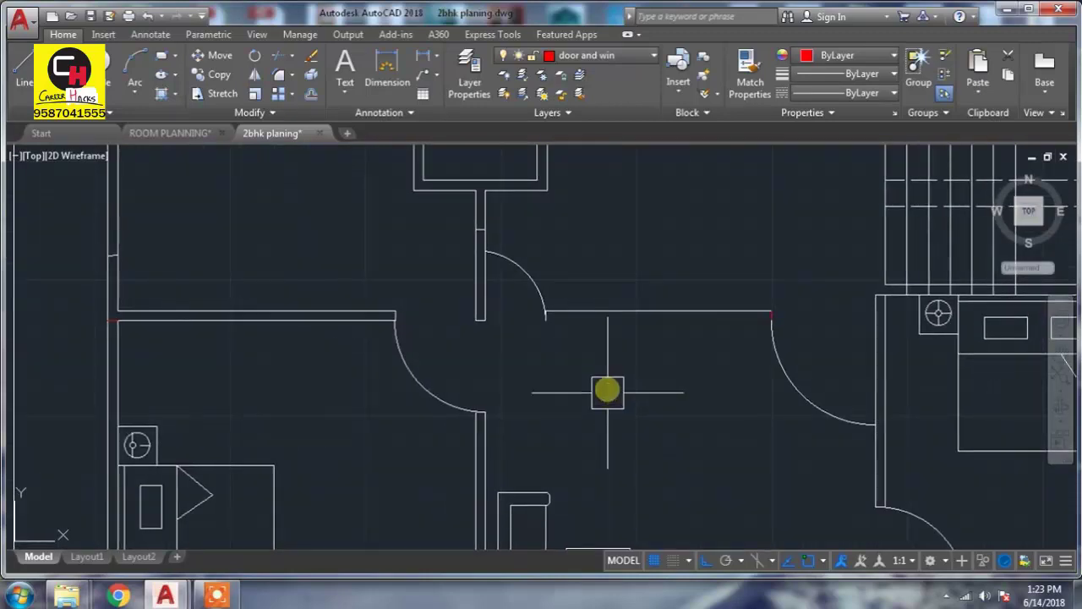
scroll(604, 386, down, 3)
scroll(430, 378, up, 3)
scroll(431, 378, up, 2)
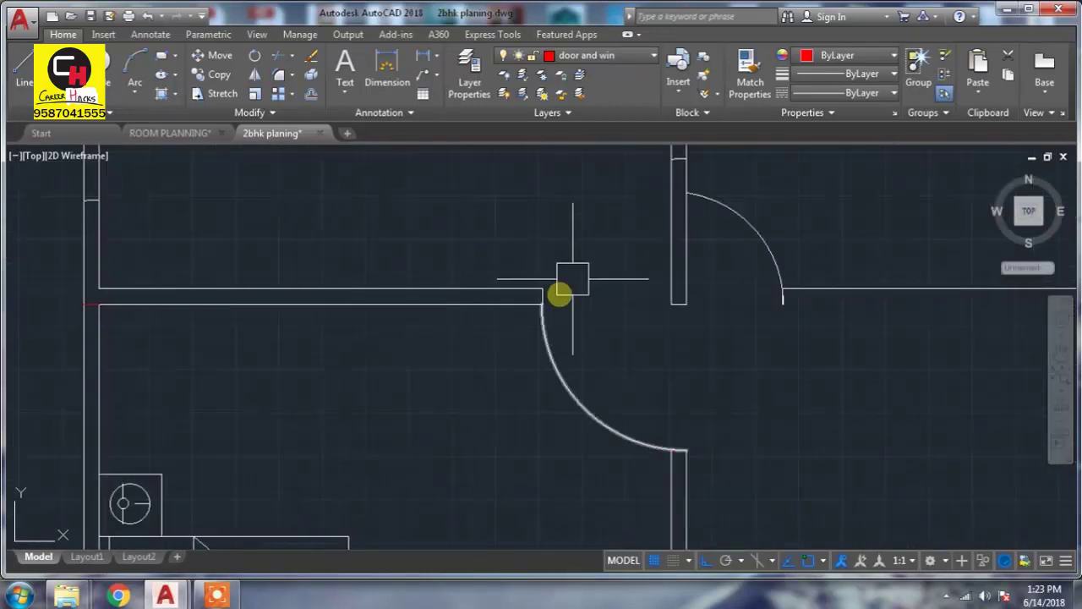
click(580, 259)
click(166, 333)
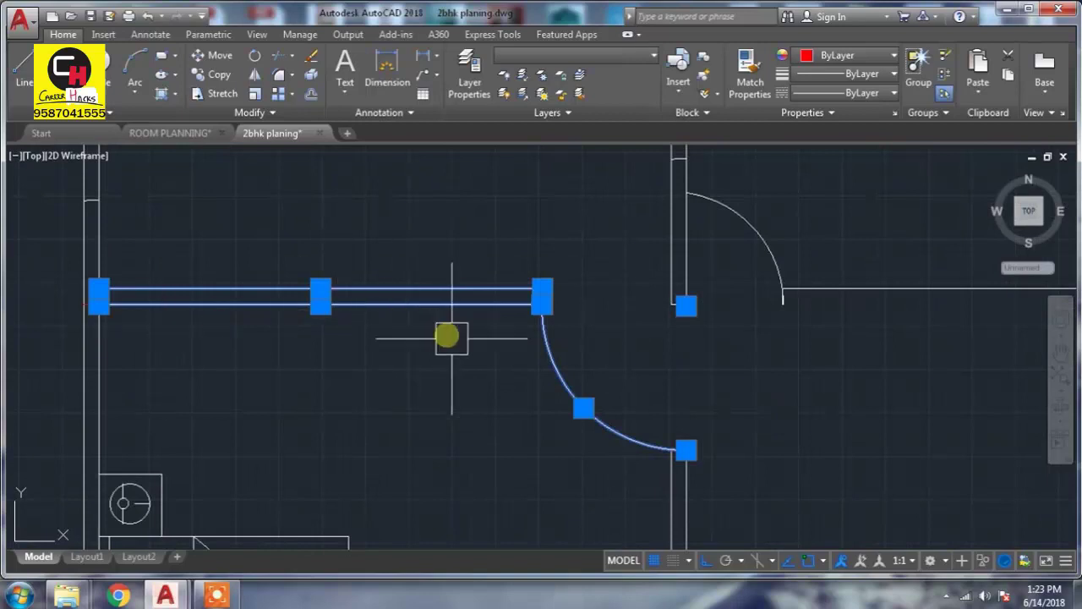
key(m)
key(Return)
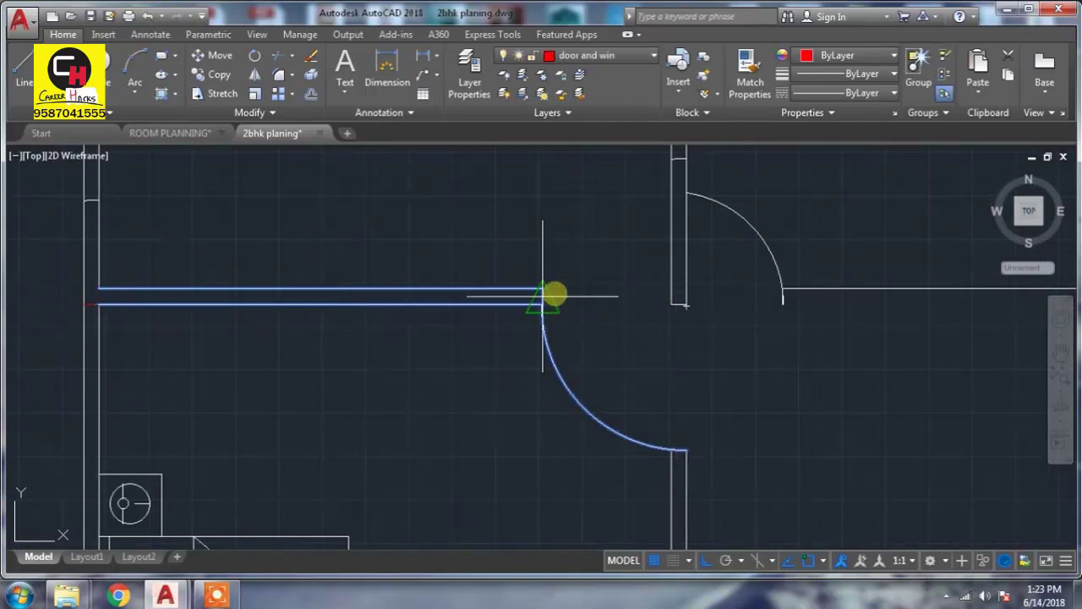
click(545, 296)
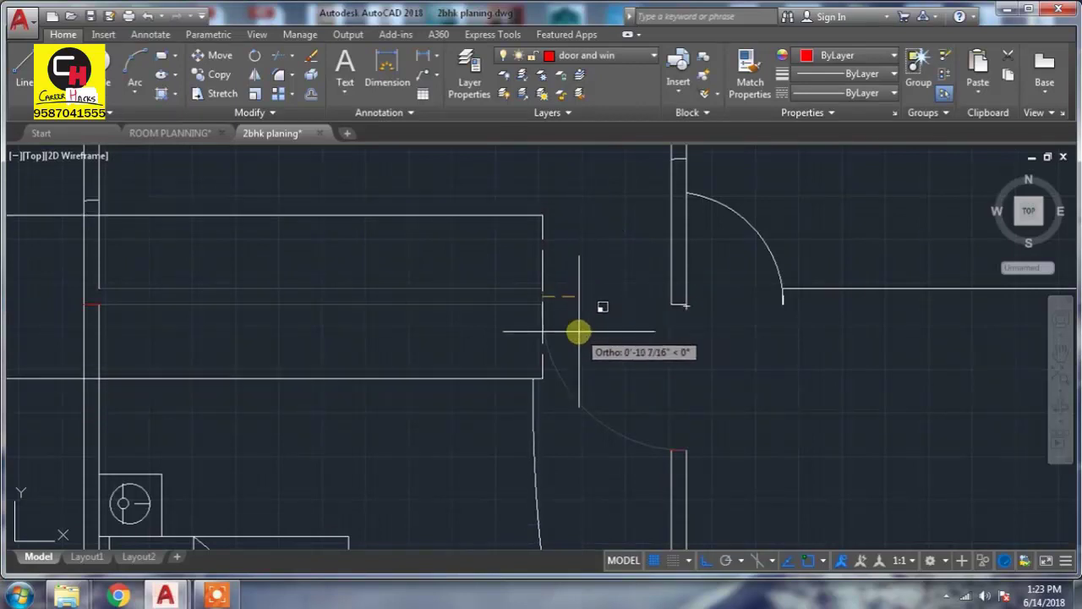
key(Escape)
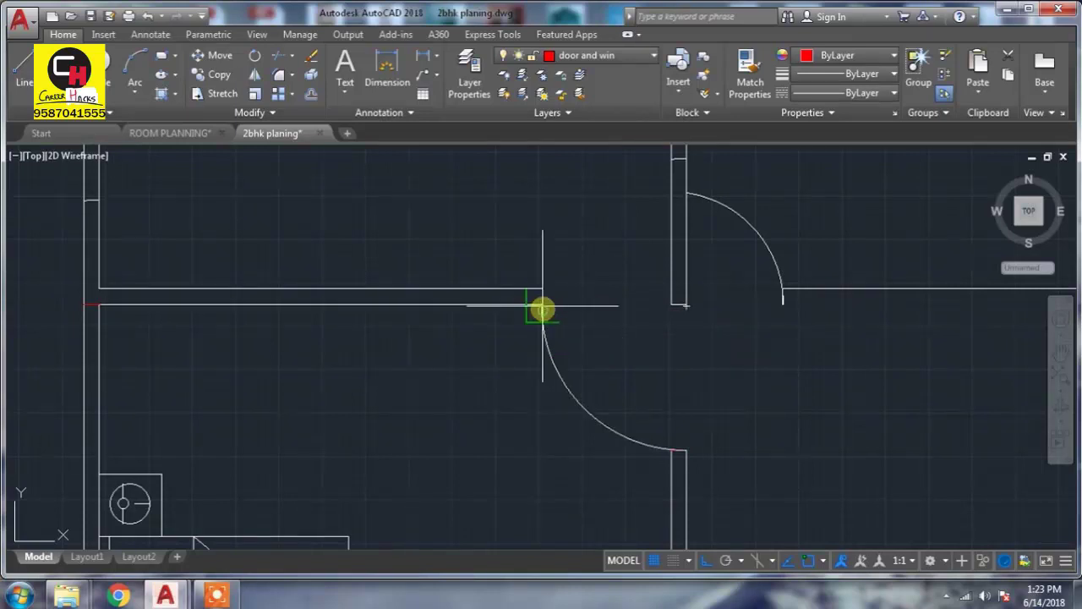
click(550, 276)
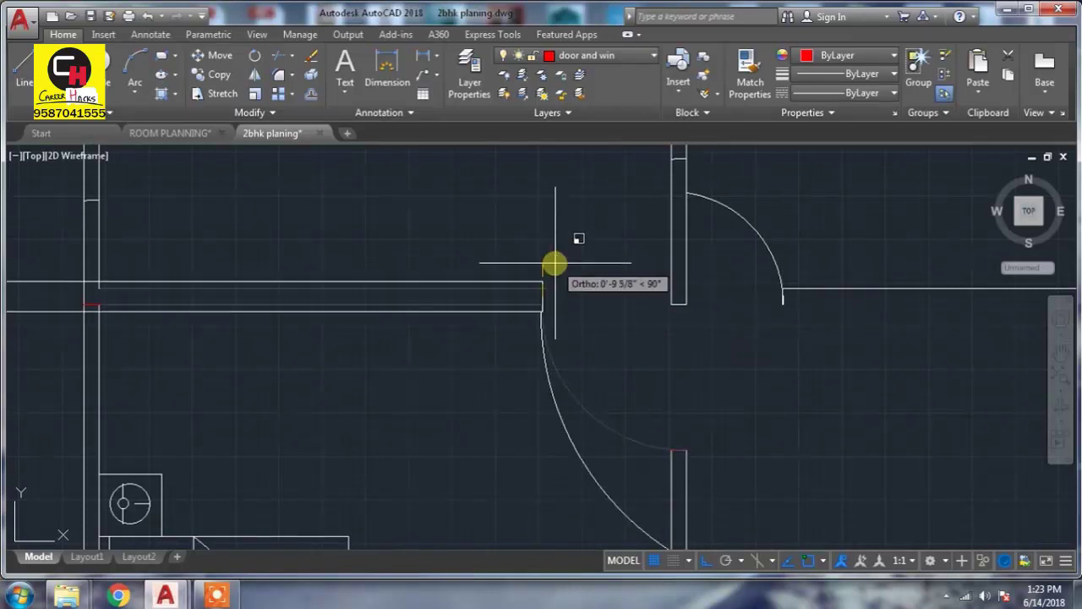
key(Escape)
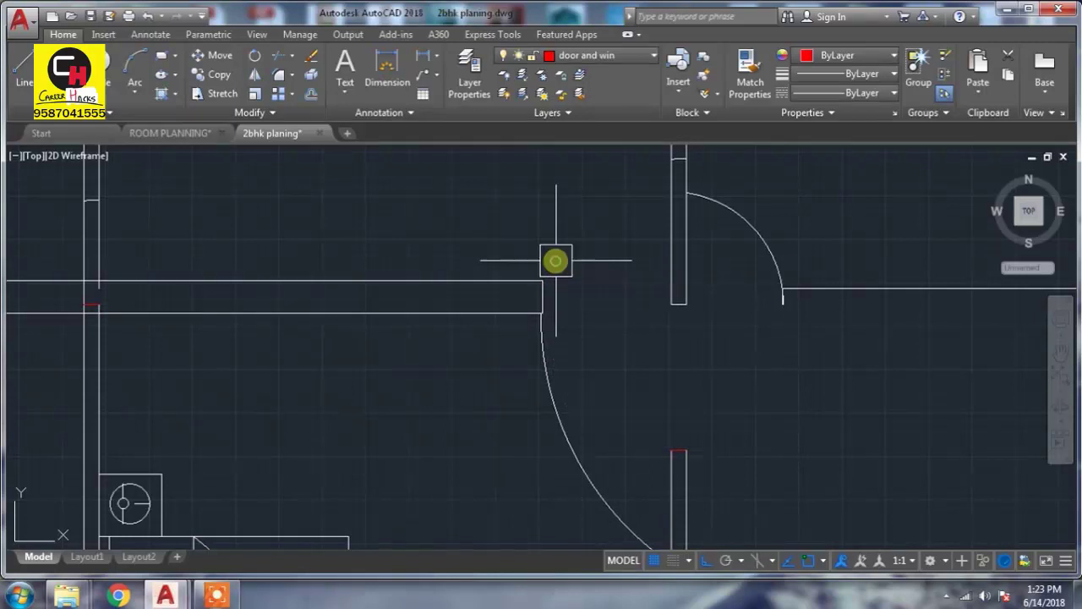
click(613, 258)
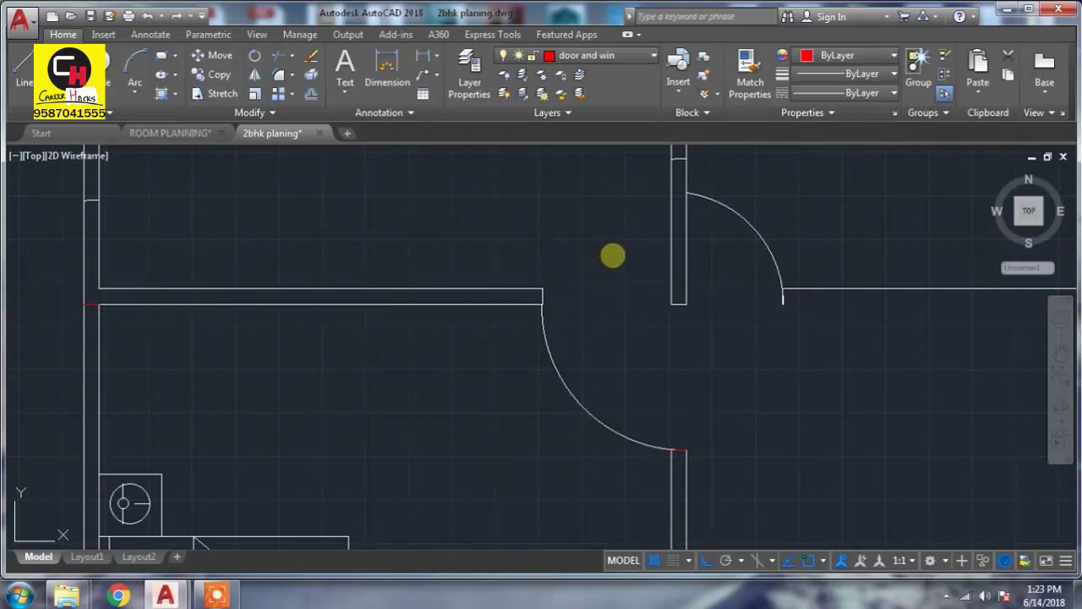
- Break a gap into the upper bottom-wall line between two picked points
scroll(613, 256, down, 3)
scroll(640, 314, down, 2)
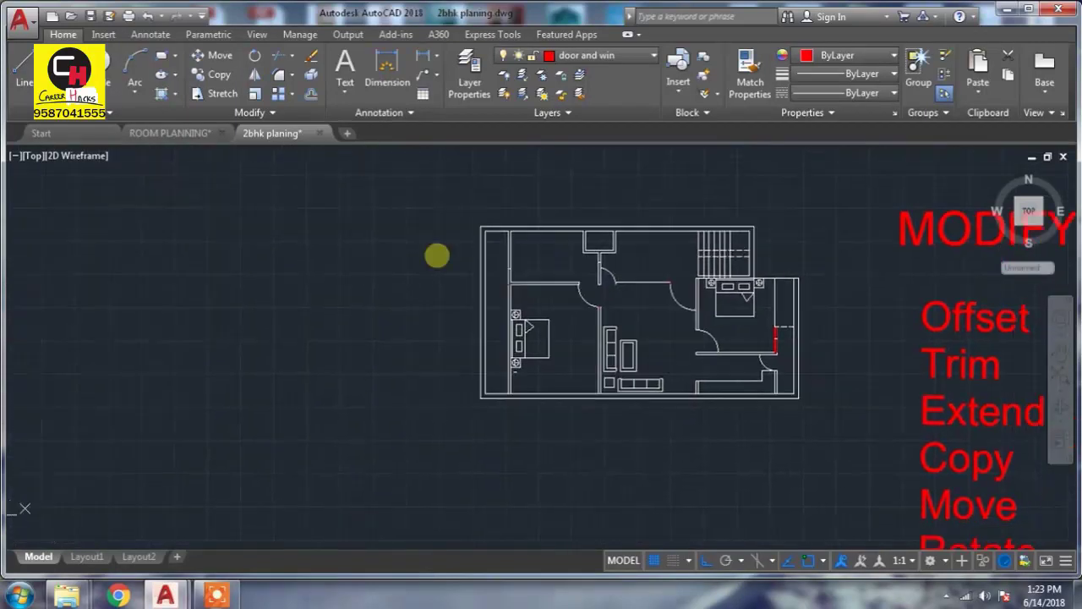
middle_drag(574, 380, 351, 290)
scroll(603, 383, up, 3)
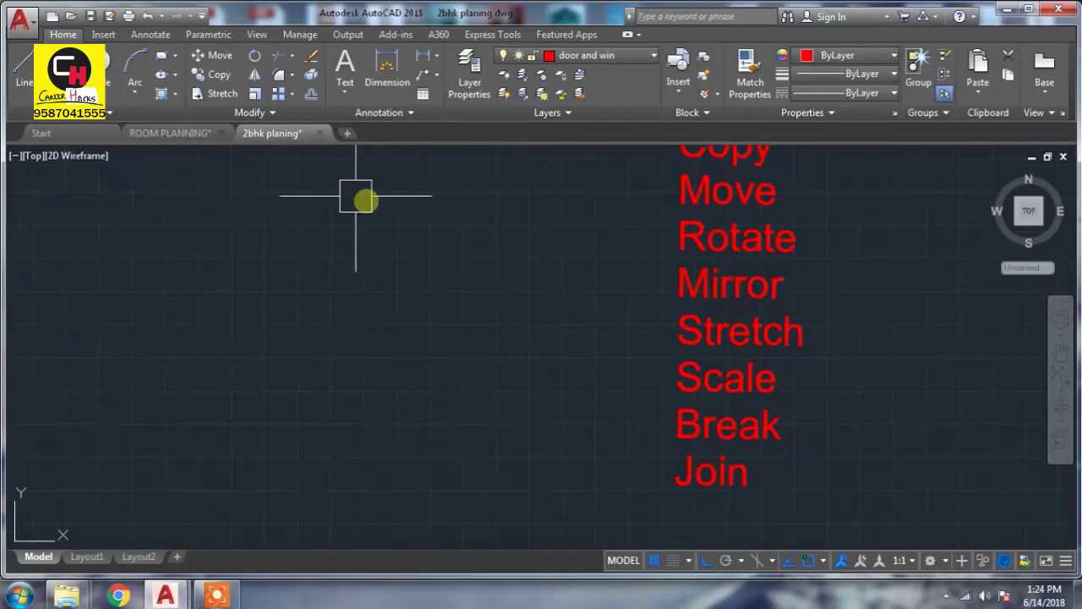
middle_drag(363, 198, 380, 366)
scroll(469, 226, up, 3)
scroll(494, 300, up, 2)
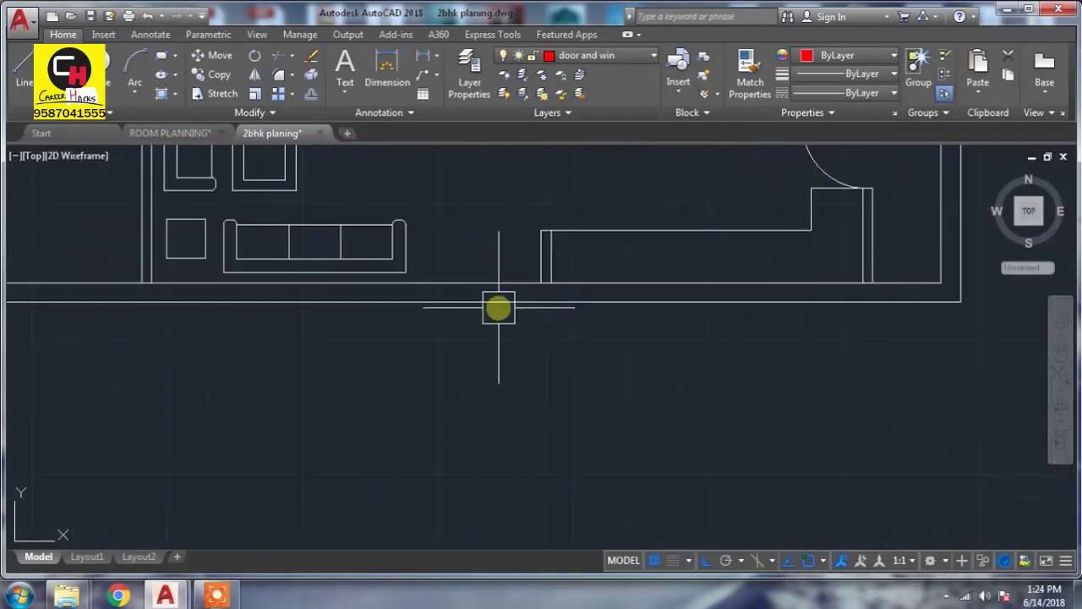
scroll(440, 263, up, 2)
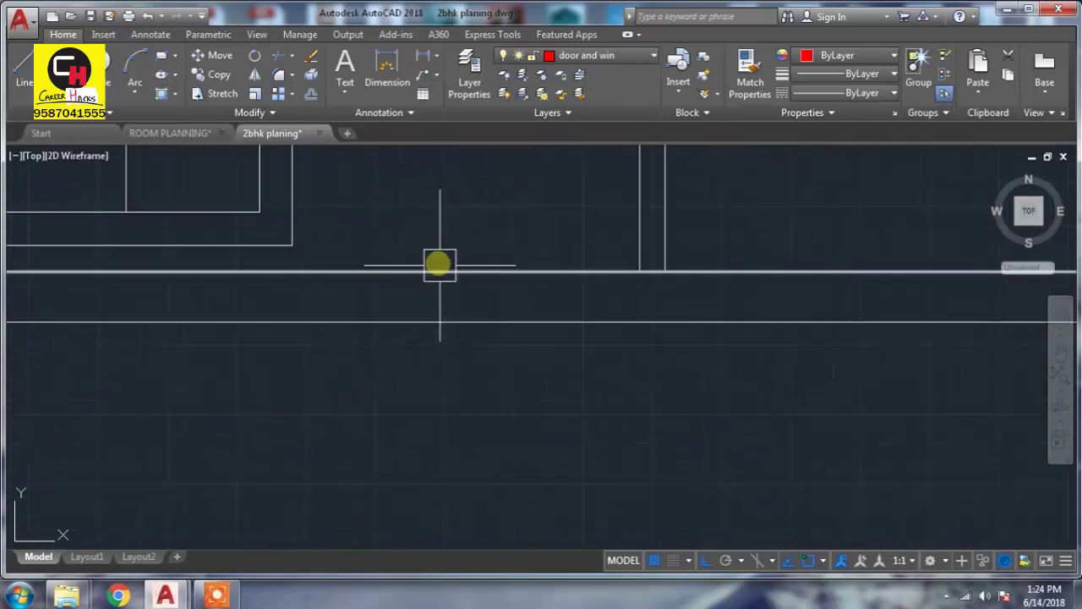
key(Escape)
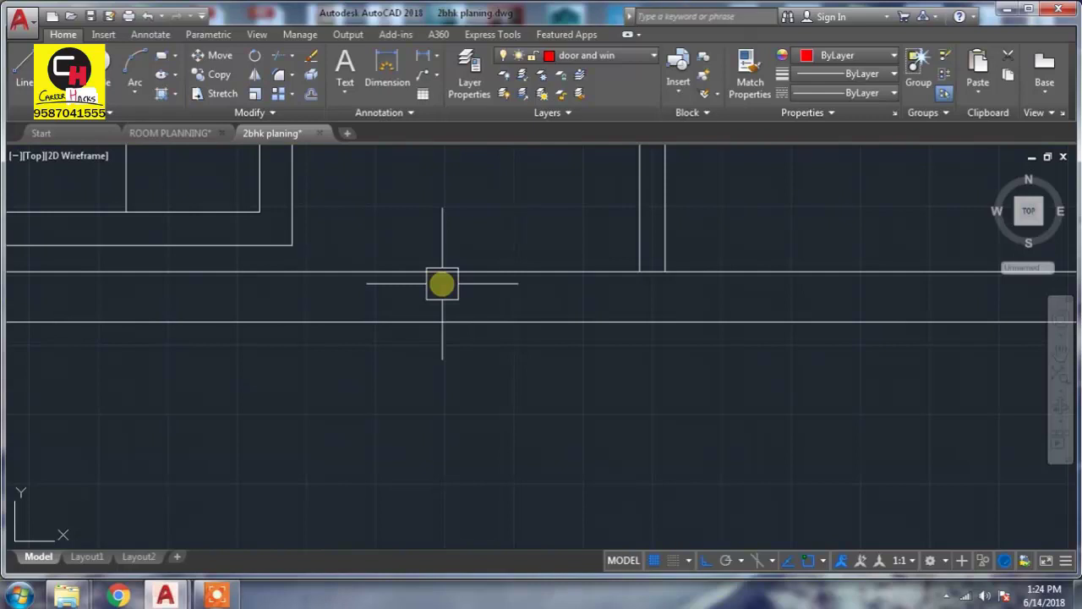
click(445, 274)
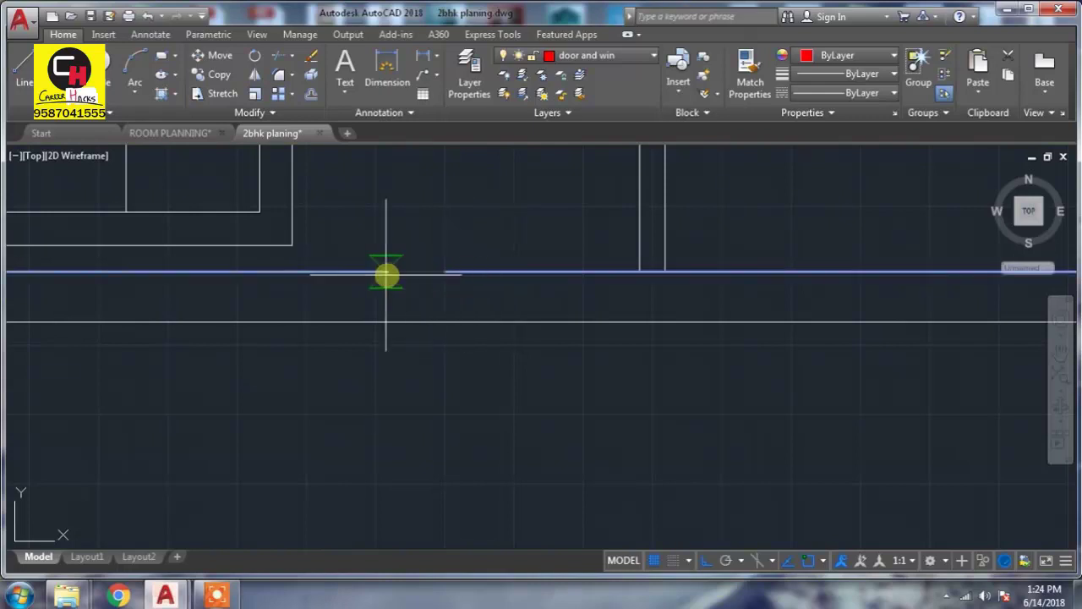
click(338, 273)
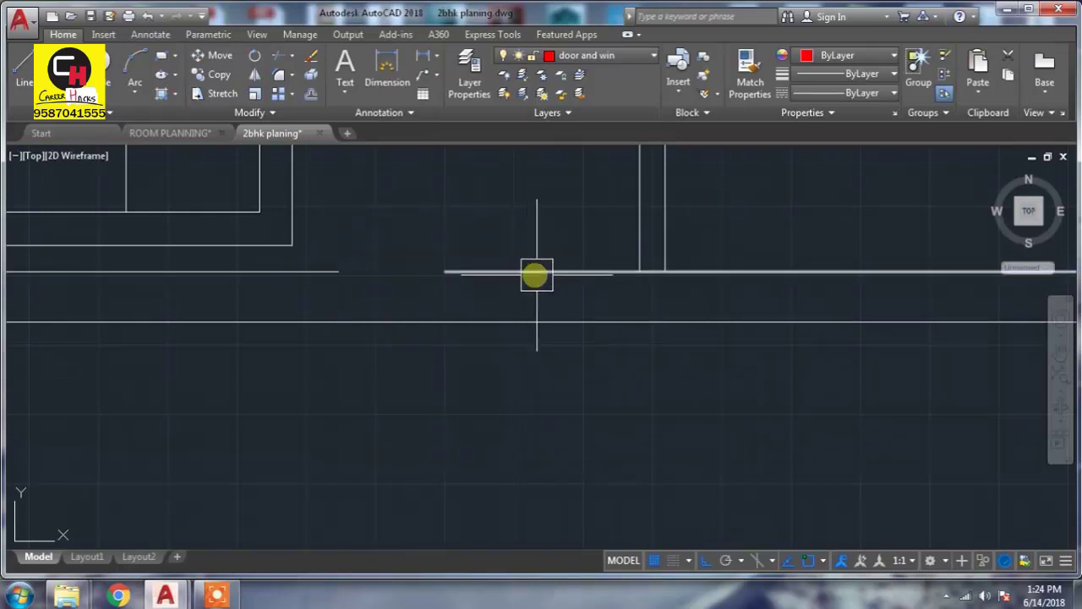
- Break the lower wall line likewise, then join its pieces back into one line
click(464, 320)
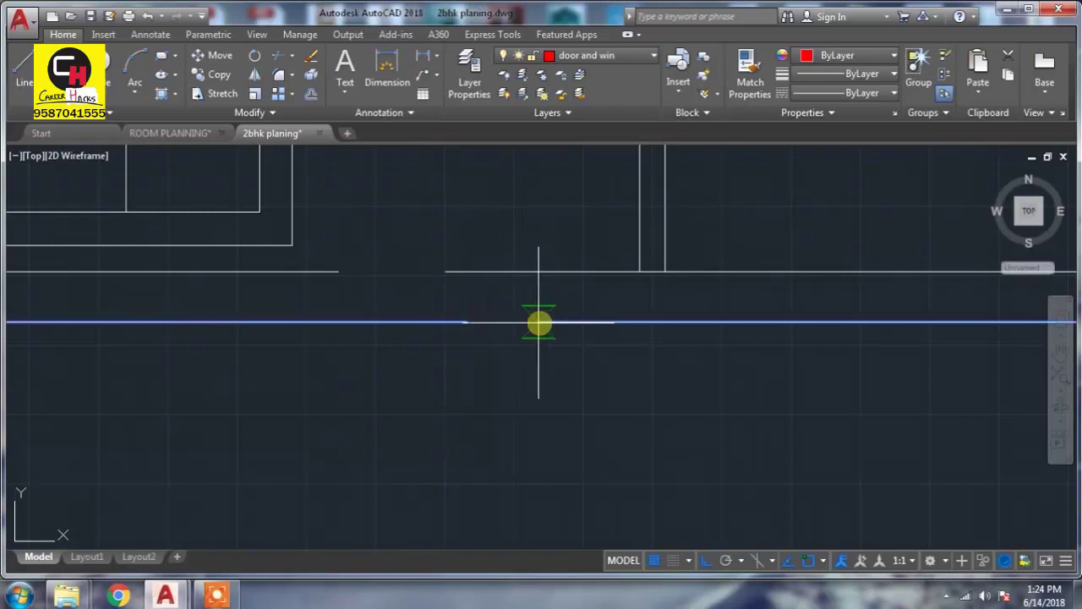
click(726, 321)
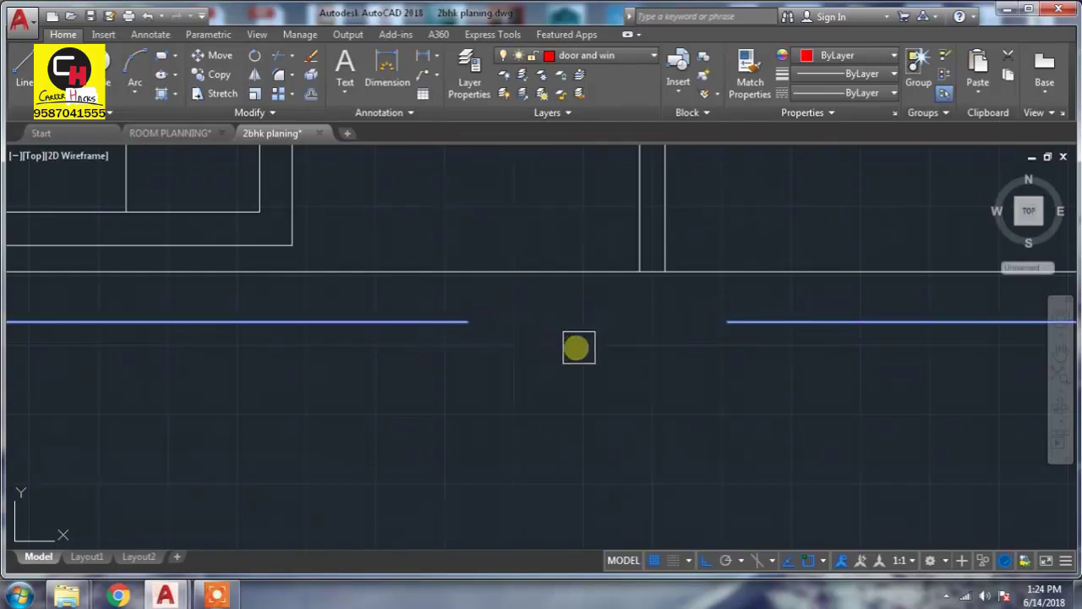
key(Return)
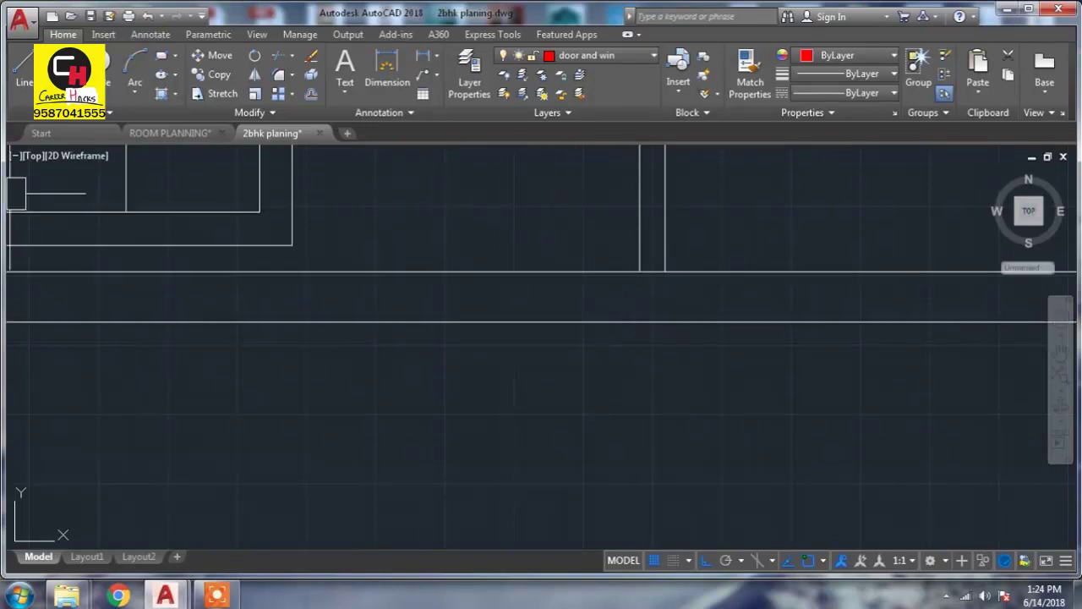
scroll(276, 249, down, 2)
scroll(482, 418, down, 2)
scroll(514, 406, down, 2)
scroll(386, 261, up, 1)
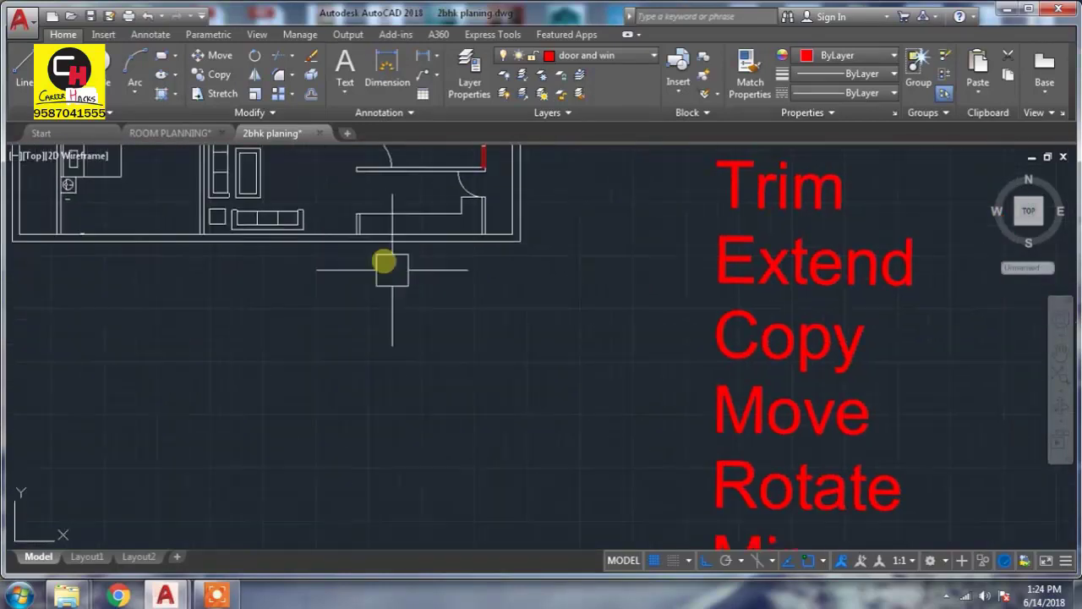
scroll(508, 306, down, 1)
scroll(626, 334, down, 2)
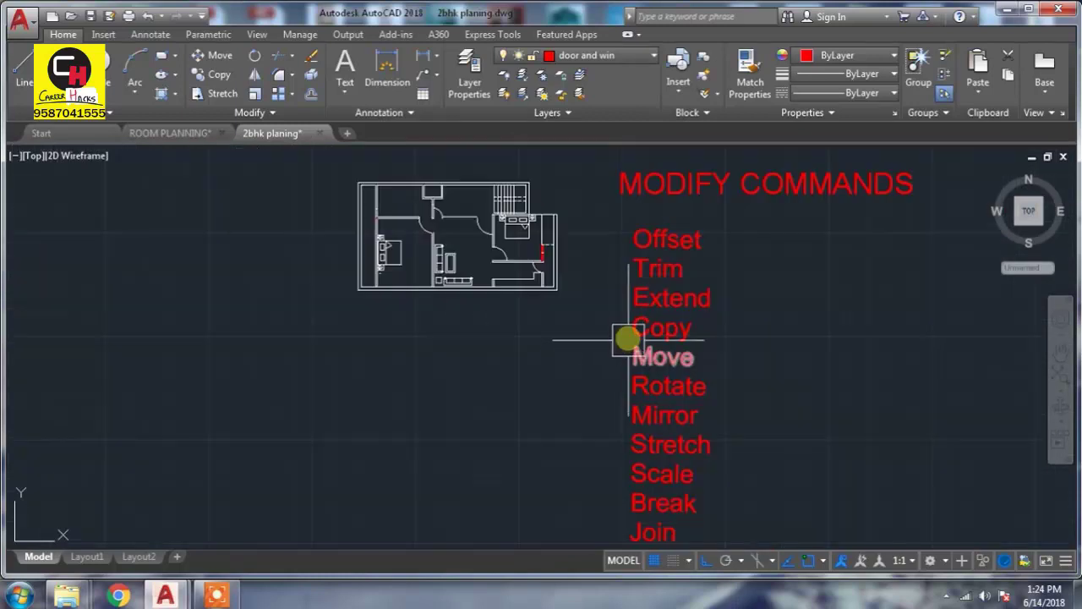
middle_drag(681, 351, 674, 307)
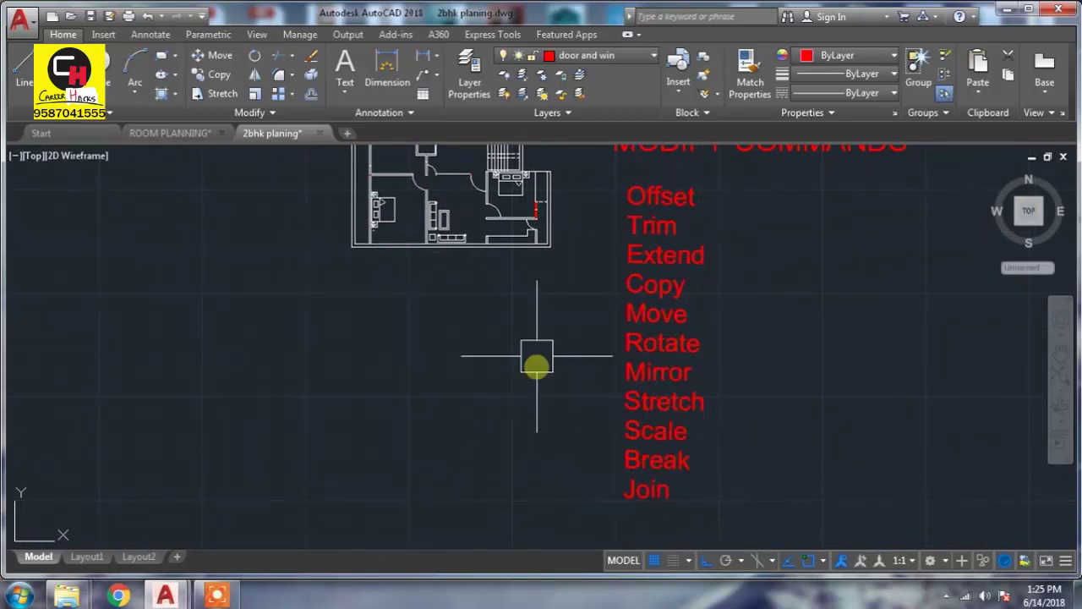
middle_drag(536, 367, 537, 460)
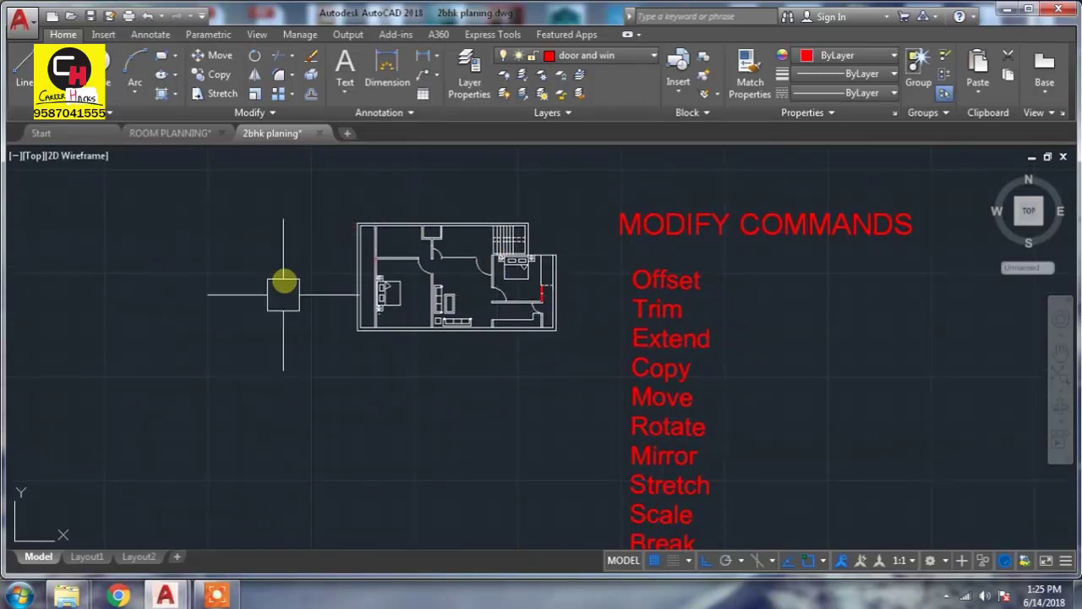